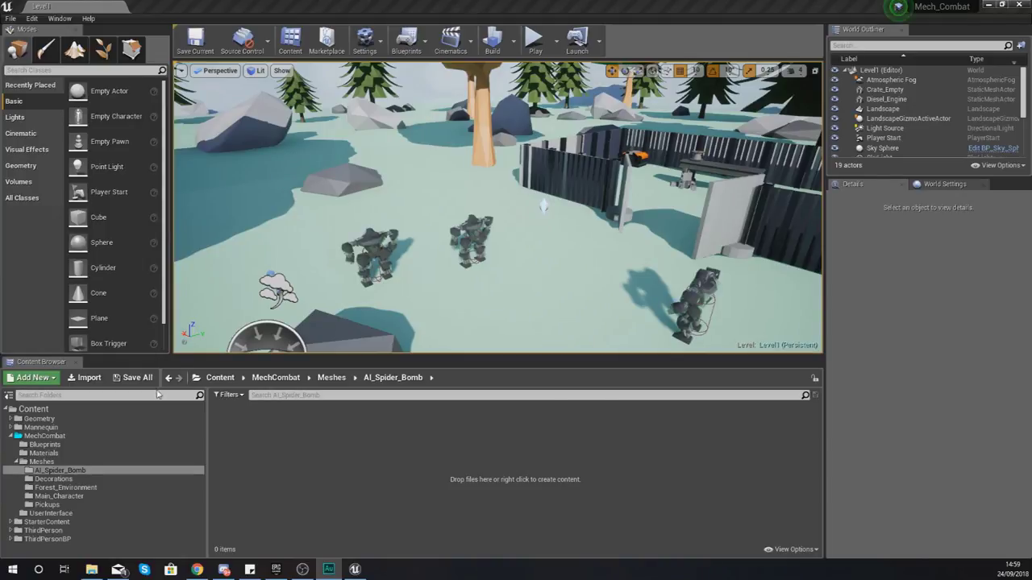
Step: View the contents of the Meshes folder in MechCombat and return to its AI_Spider_Bomb subfolder
{"action": "left_click", "coordinate": [67, 463]}
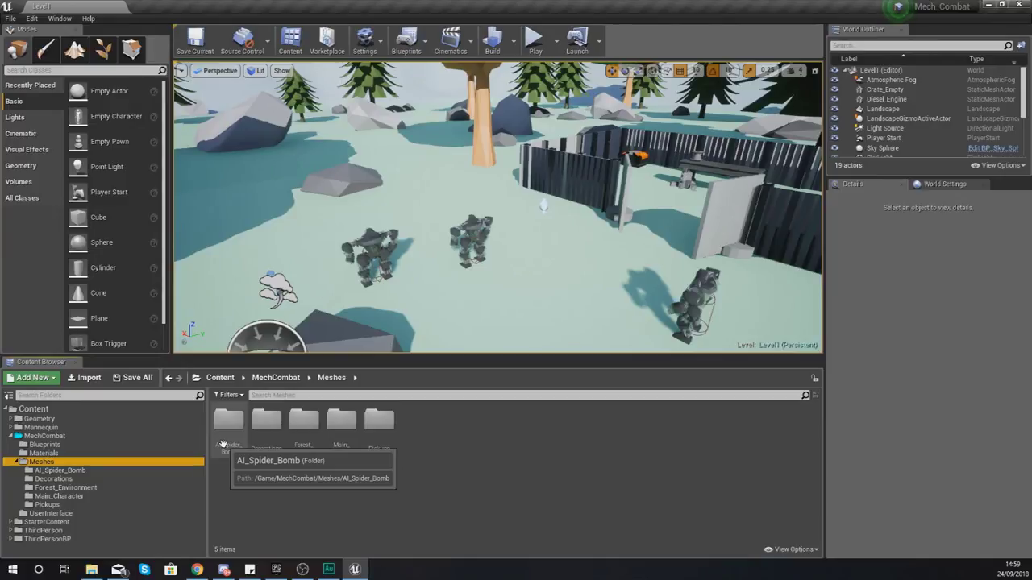
{"action": "left_click", "coordinate": [235, 461]}
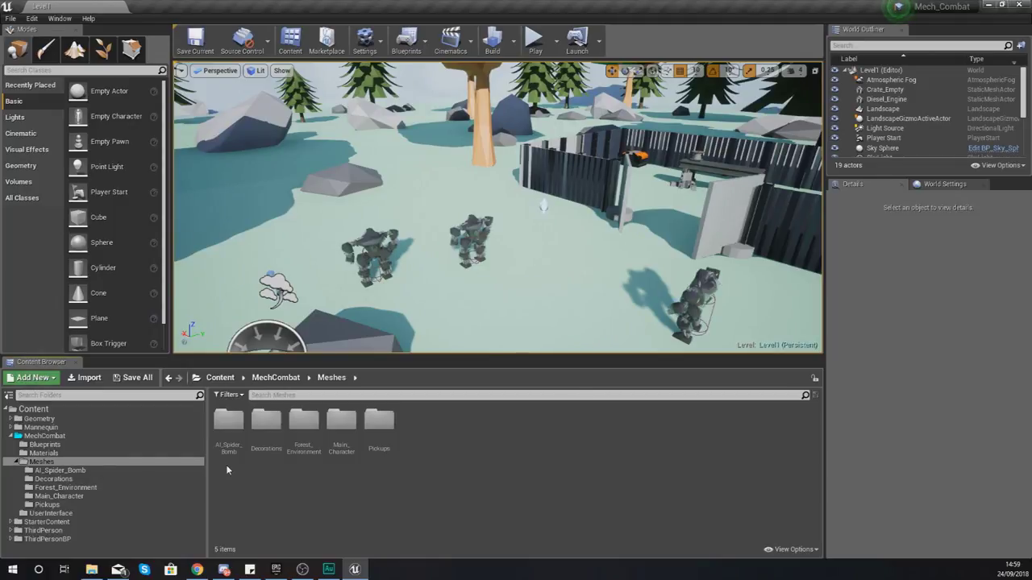
{"action": "double_click", "coordinate": [233, 438]}
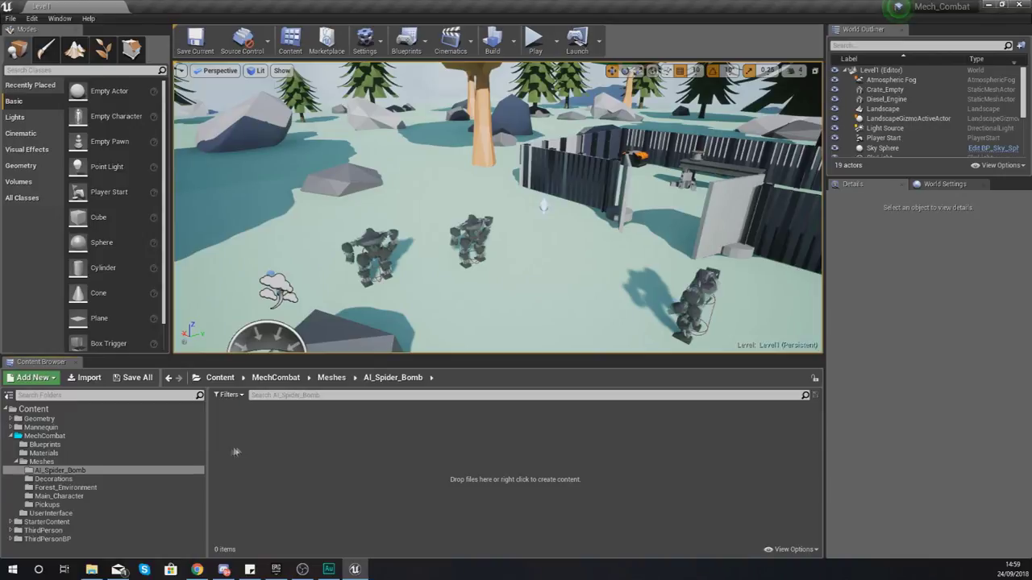
Step: Switch to File Explorer and open the Spider_Core folder inside the MechAssets Meshes folder
{"action": "left_click", "coordinate": [91, 570]}
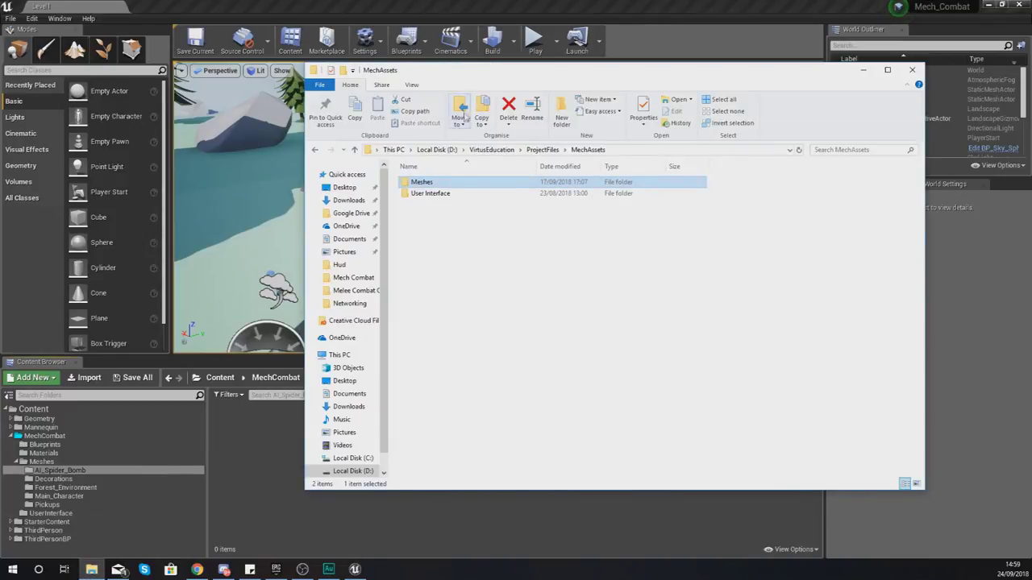
{"action": "left_click_drag", "start_coordinate": [469, 76], "coordinate": [439, 70]}
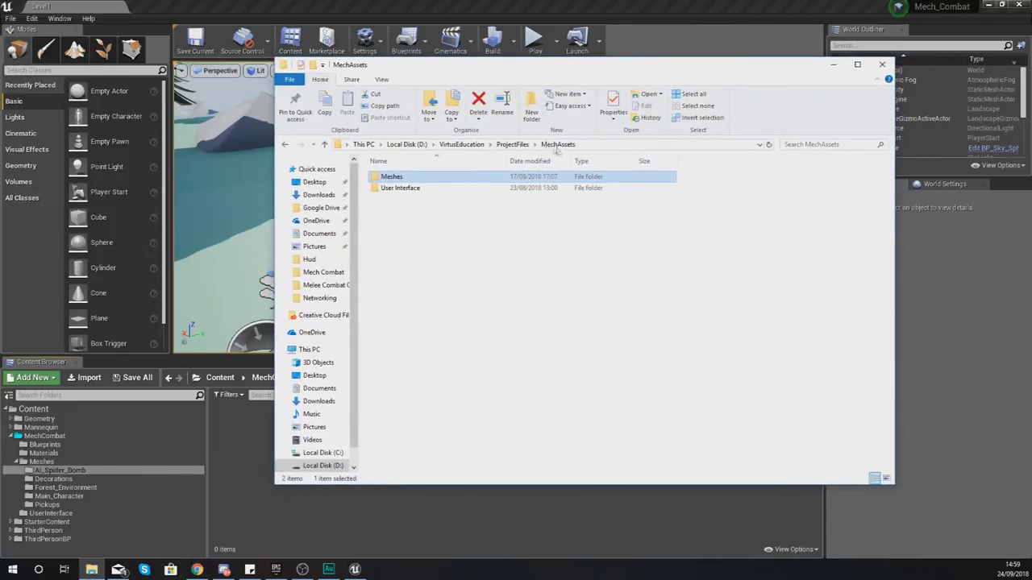
{"action": "double_click", "coordinate": [451, 180]}
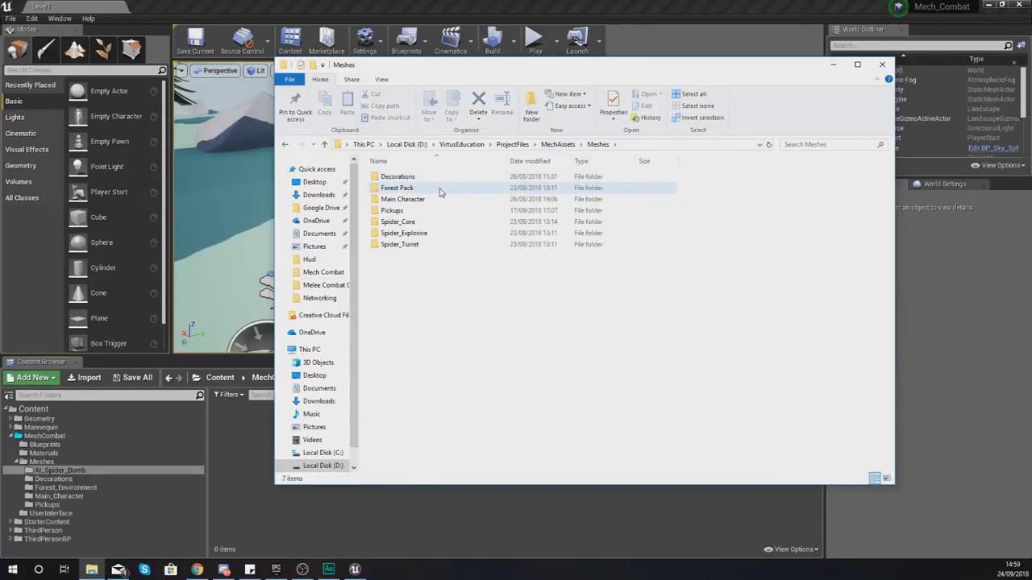
{"action": "left_click", "coordinate": [410, 225]}
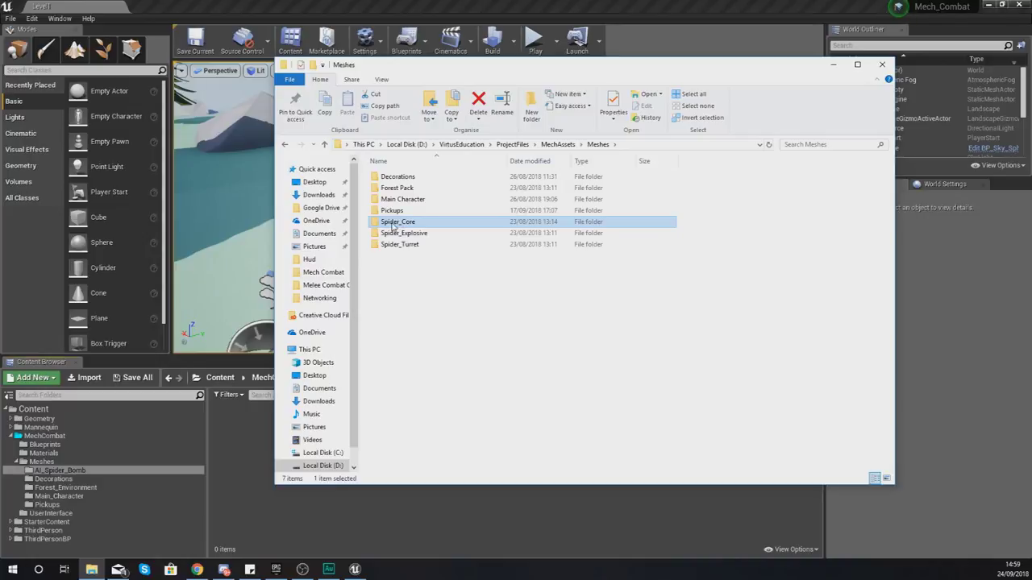
{"action": "double_click", "coordinate": [403, 223]}
{"action": "left_click_drag", "start_coordinate": [419, 221], "coordinate": [432, 179]}
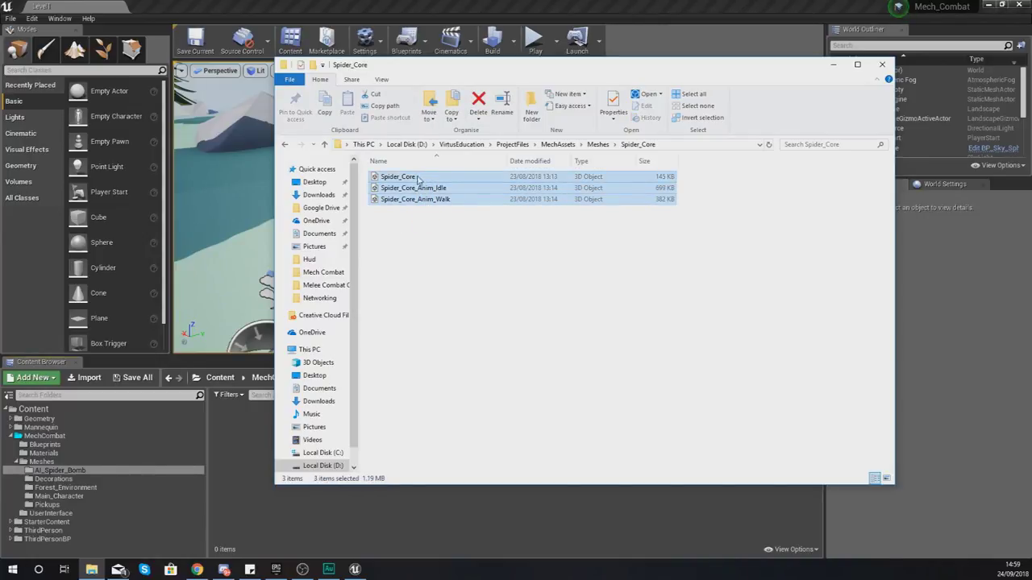
{"action": "left_click_drag", "start_coordinate": [444, 192], "coordinate": [260, 390]}
{"action": "left_click_drag", "start_coordinate": [241, 435], "coordinate": [240, 435]}
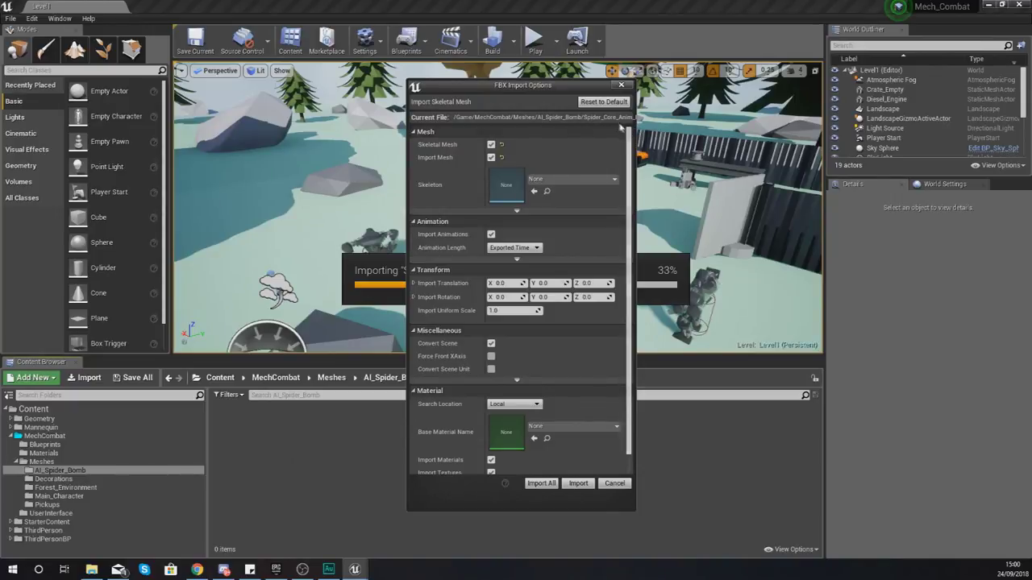
{"action": "left_click", "coordinate": [491, 157]}
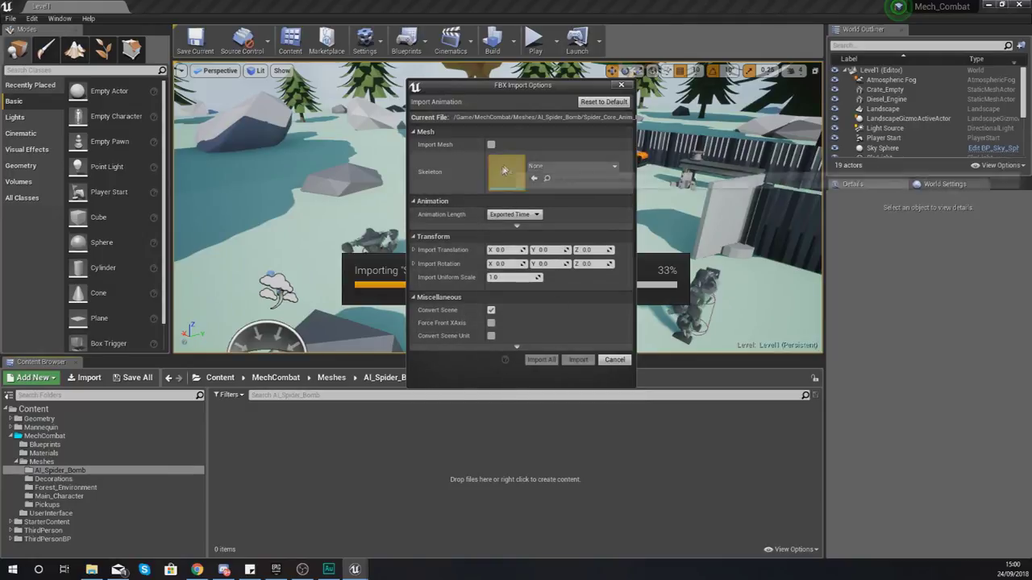
{"action": "left_click", "coordinate": [572, 166]}
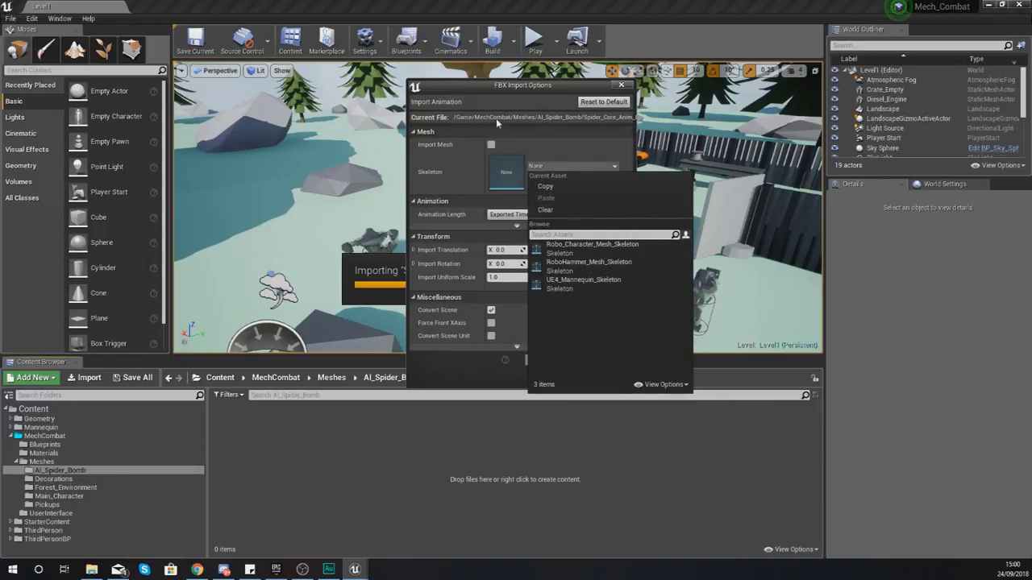
{"action": "left_click", "coordinate": [492, 378]}
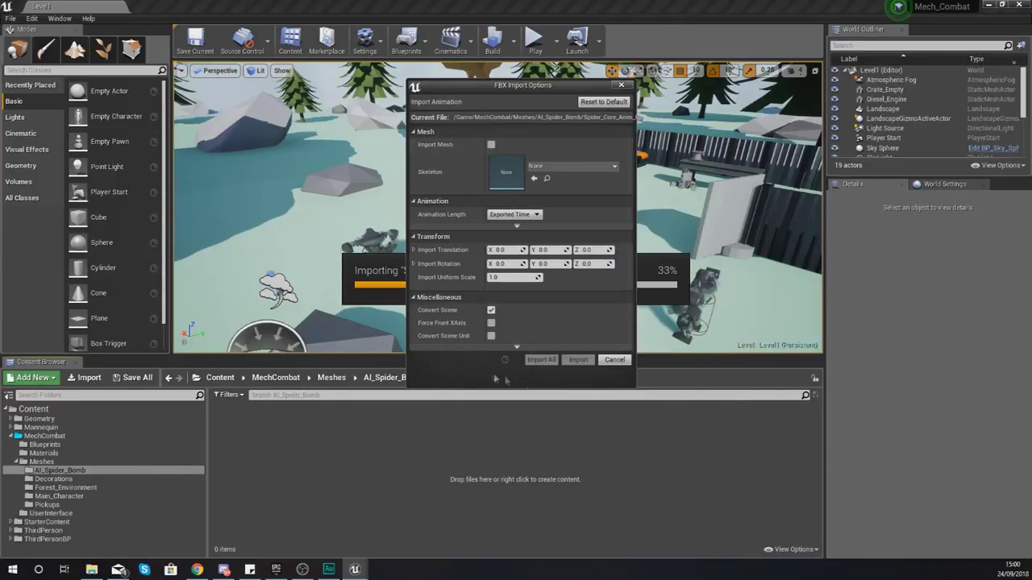
{"action": "left_click", "coordinate": [618, 366]}
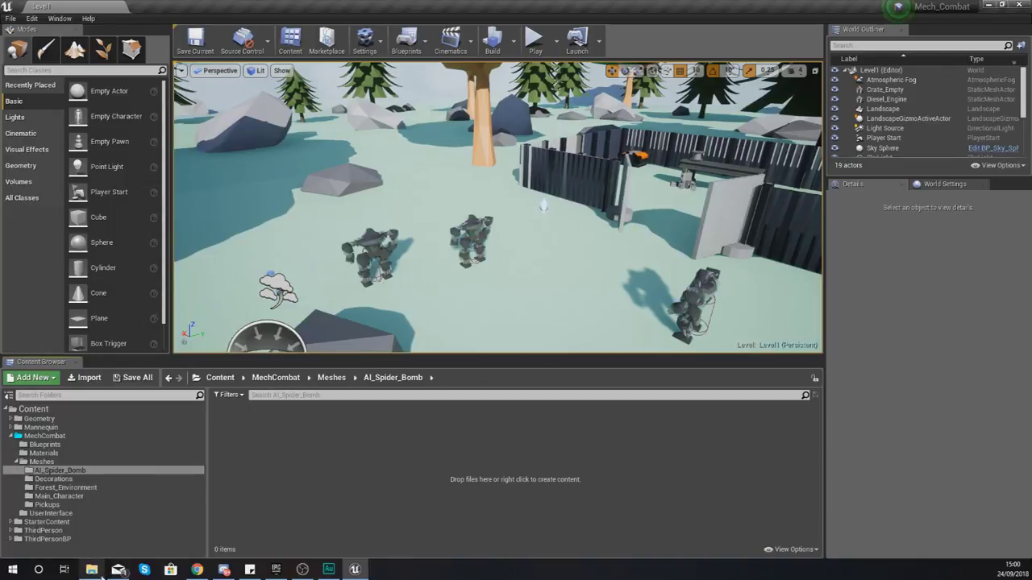
Step: Import only the Spider_Core file into AI_Spider_Bomb as a skeletal mesh, with Import Materials and Import Textures turned off
{"action": "left_click", "coordinate": [91, 570]}
{"action": "left_click", "coordinate": [403, 176]}
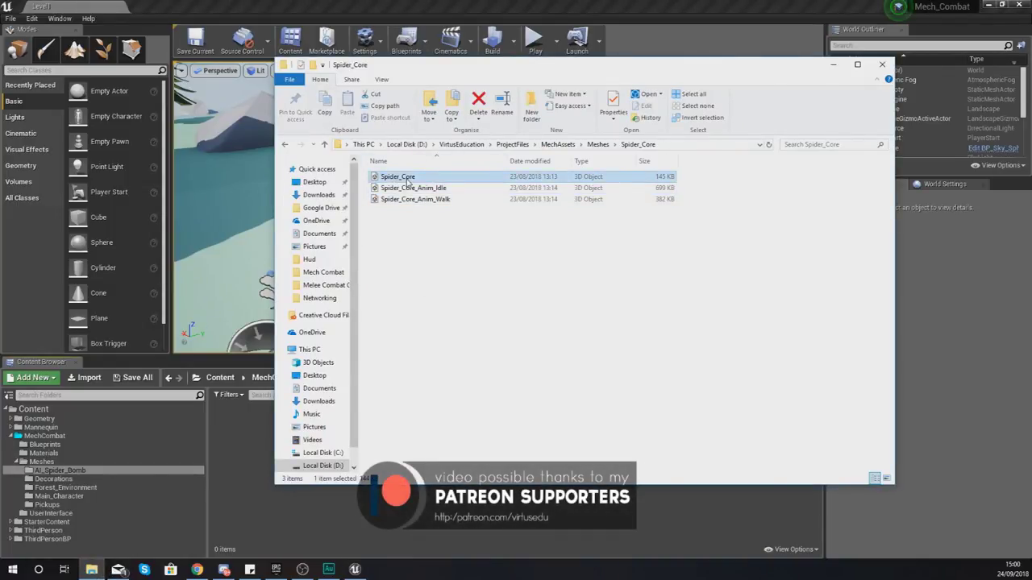
{"action": "left_click_drag", "start_coordinate": [254, 487], "coordinate": [253, 486]}
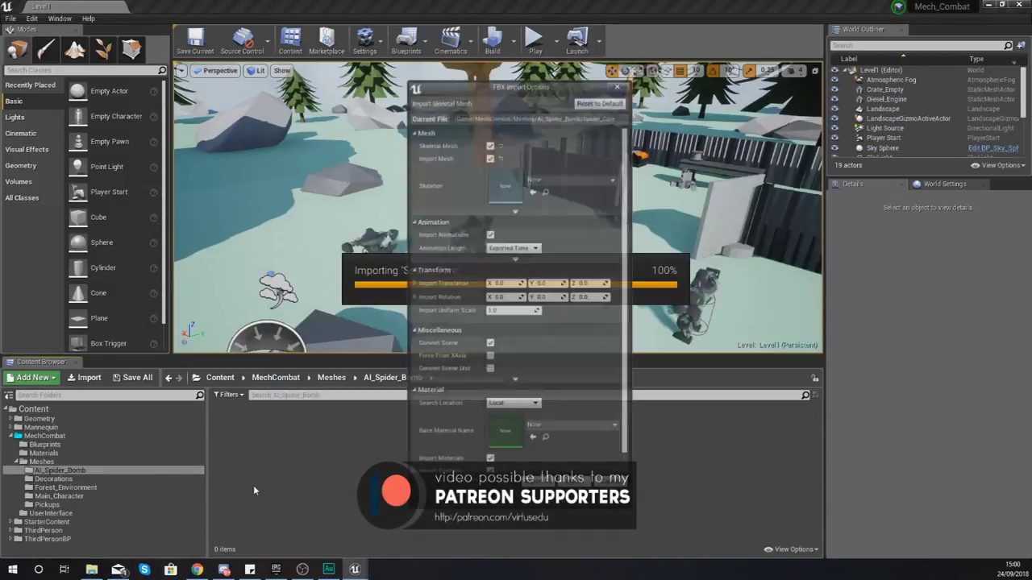
{"action": "scroll", "coordinate": [509, 420], "scroll_direction": "down", "scroll_amount": 1}
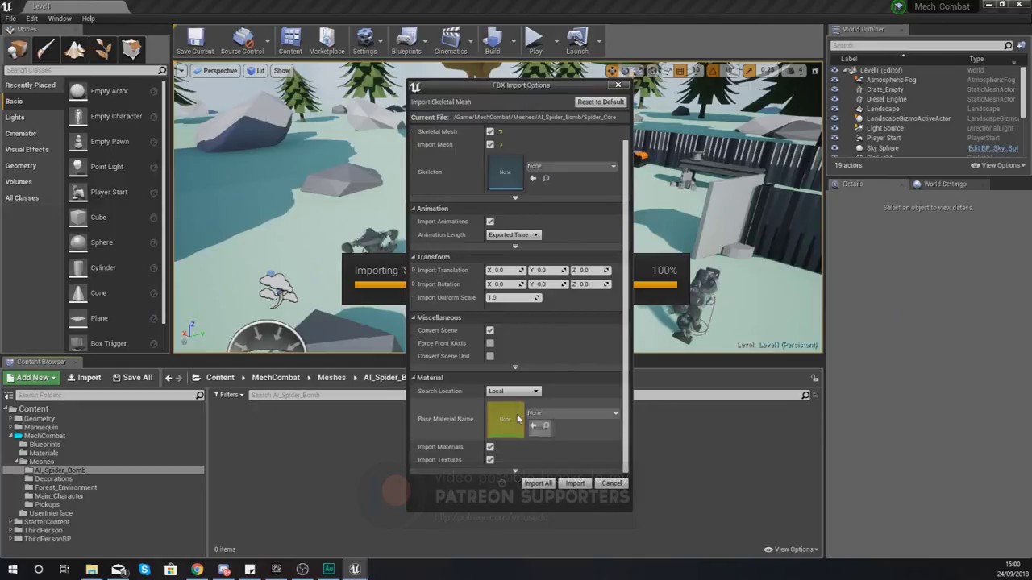
{"action": "left_click", "coordinate": [492, 446]}
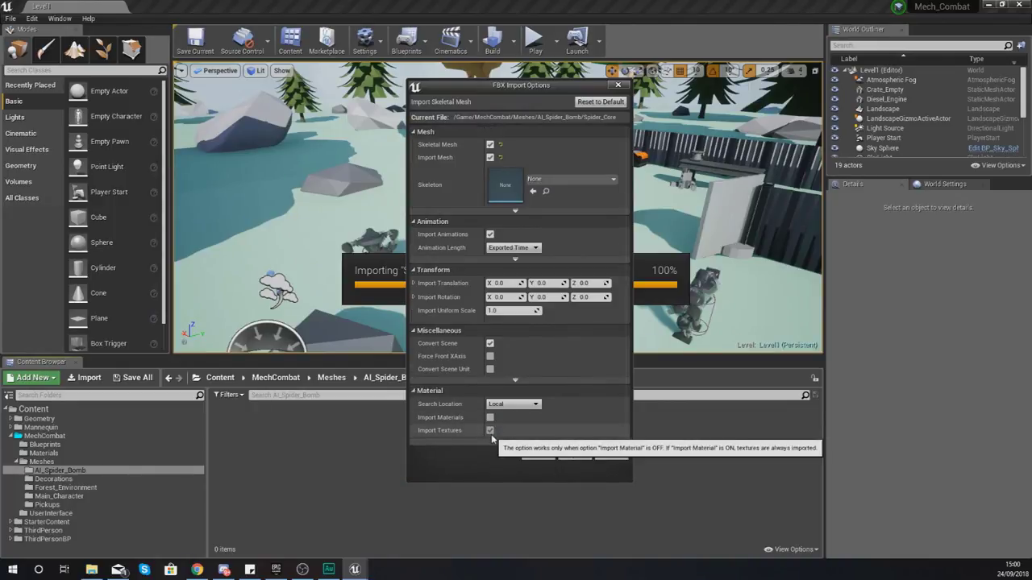
{"action": "left_click", "coordinate": [489, 430]}
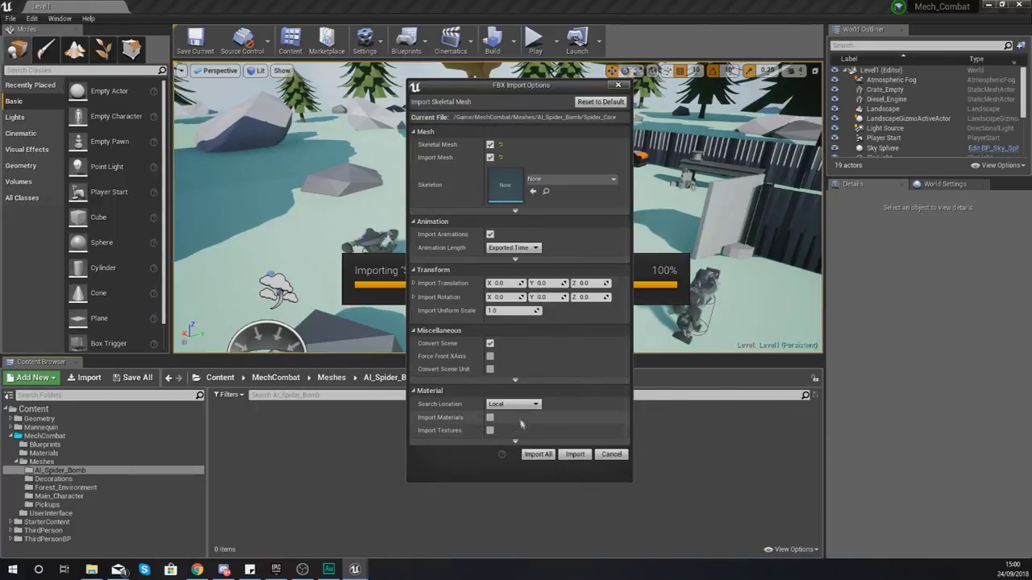
{"action": "left_click", "coordinate": [575, 456]}
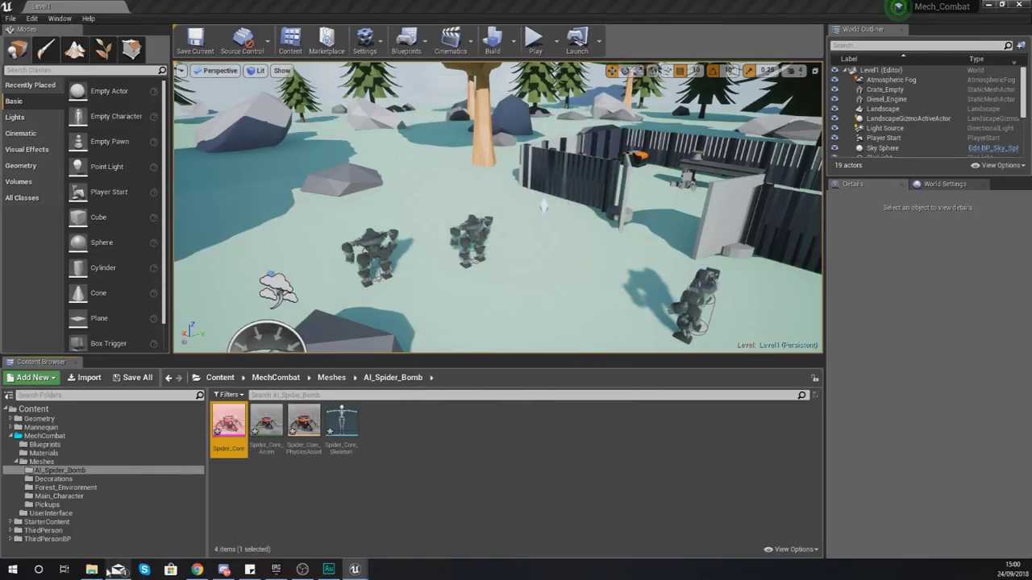
Step: Open the imported Spider_Core skeletal mesh and inspect the model from different sides
{"action": "mouse_move", "coordinate": [245, 448]}
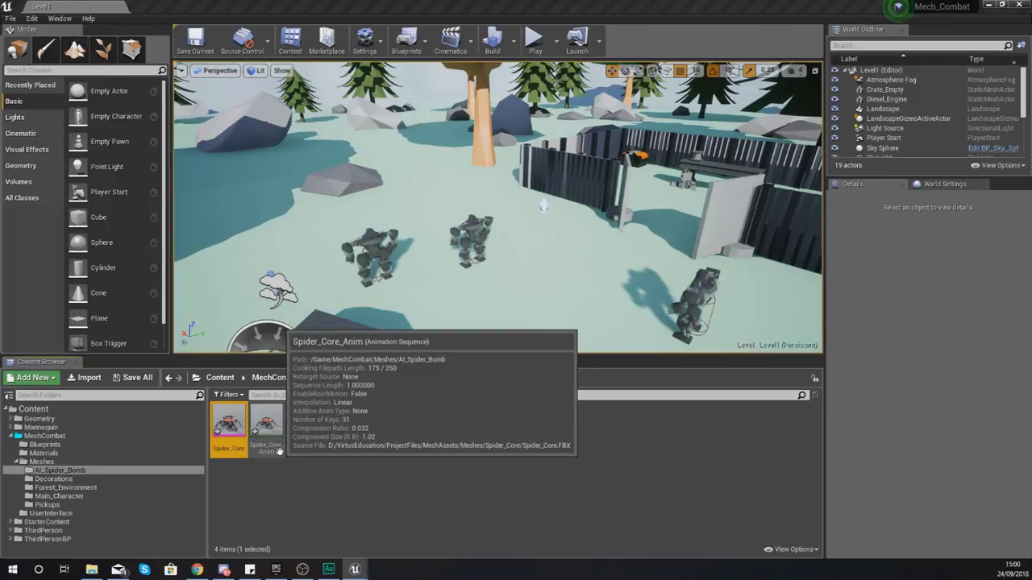
{"action": "mouse_move", "coordinate": [311, 438]}
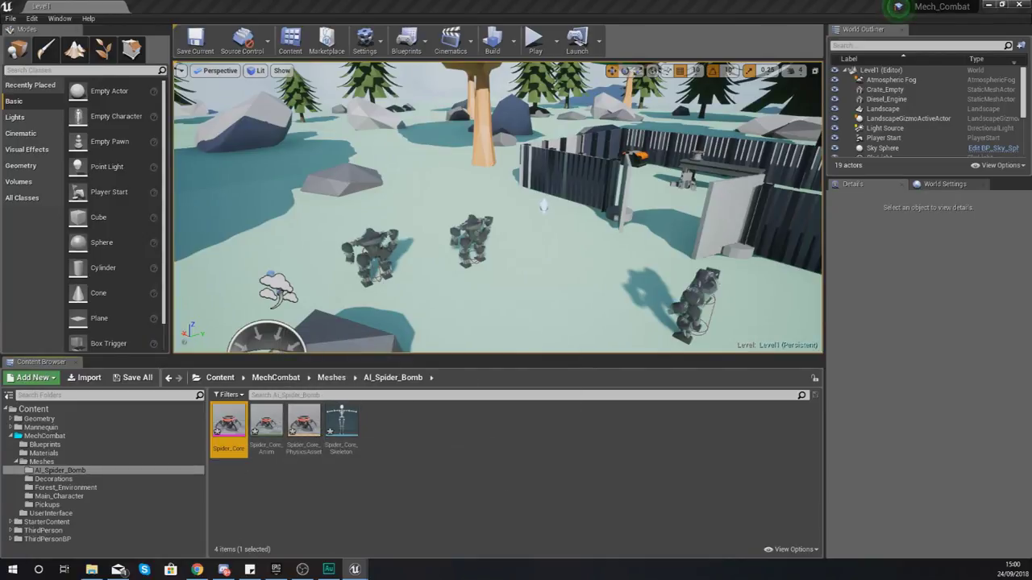
{"action": "double_click", "coordinate": [239, 435]}
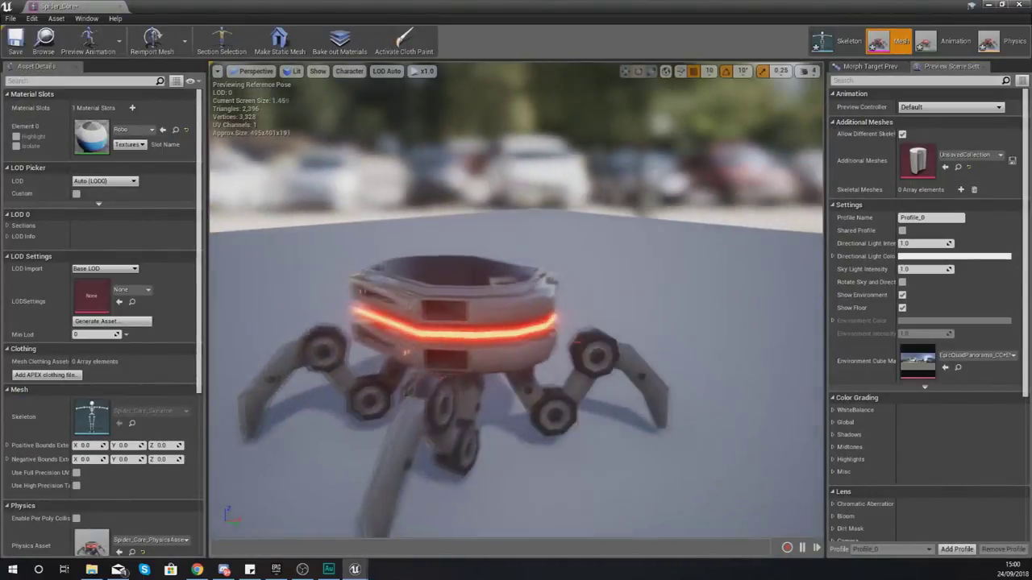
{"action": "left_click_drag", "start_coordinate": [501, 329], "coordinate": [501, 329]}
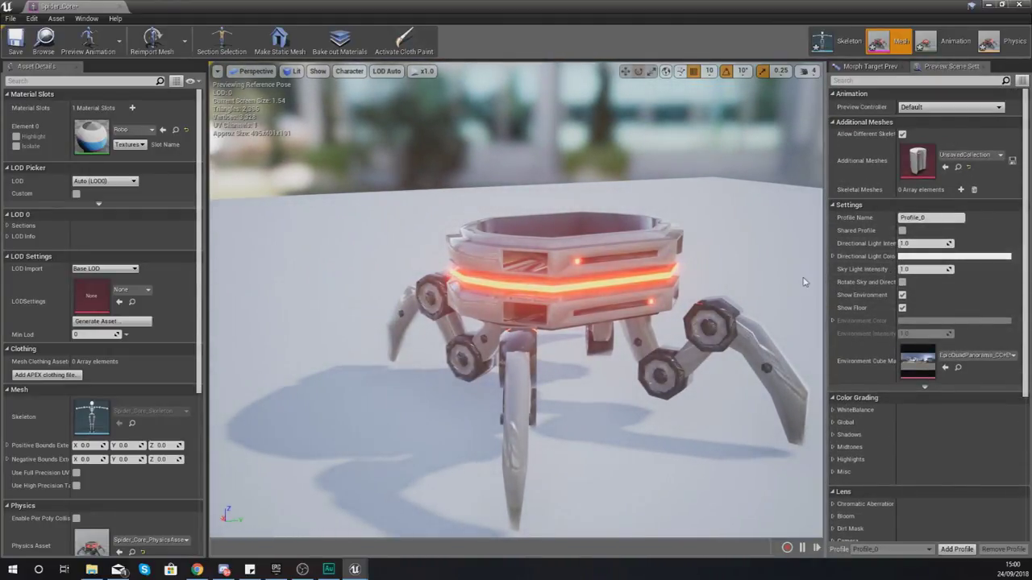
{"action": "left_click_drag", "start_coordinate": [502, 329], "coordinate": [501, 329]}
{"action": "left_click_drag", "start_coordinate": [656, 329], "coordinate": [657, 329]}
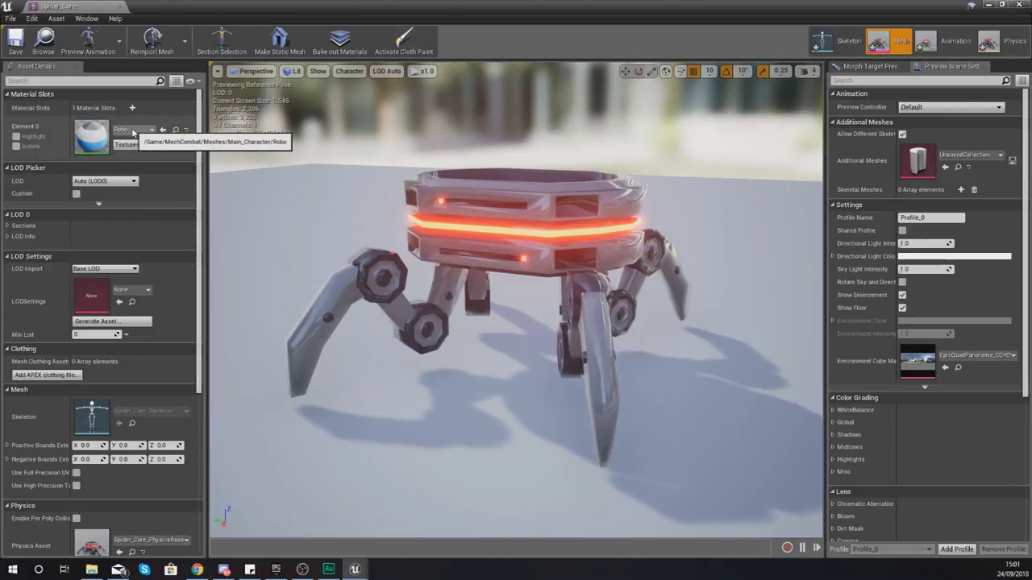
Step: Check which material is assigned to Spider_Core's Element 0 slot, and close the mesh editor
{"action": "left_click", "coordinate": [132, 136]}
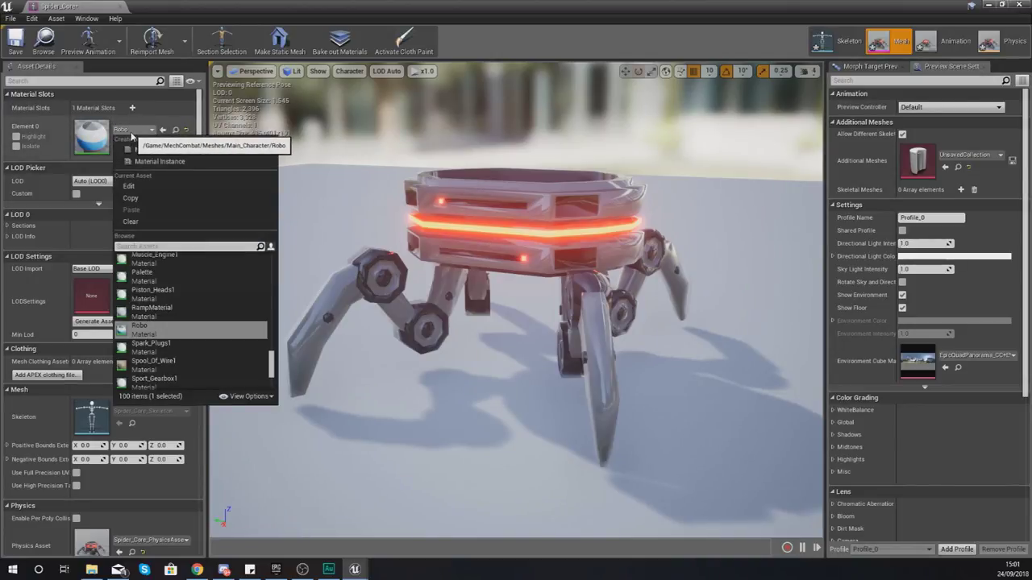
{"action": "left_click", "coordinate": [149, 131]}
{"action": "left_click", "coordinate": [151, 131]}
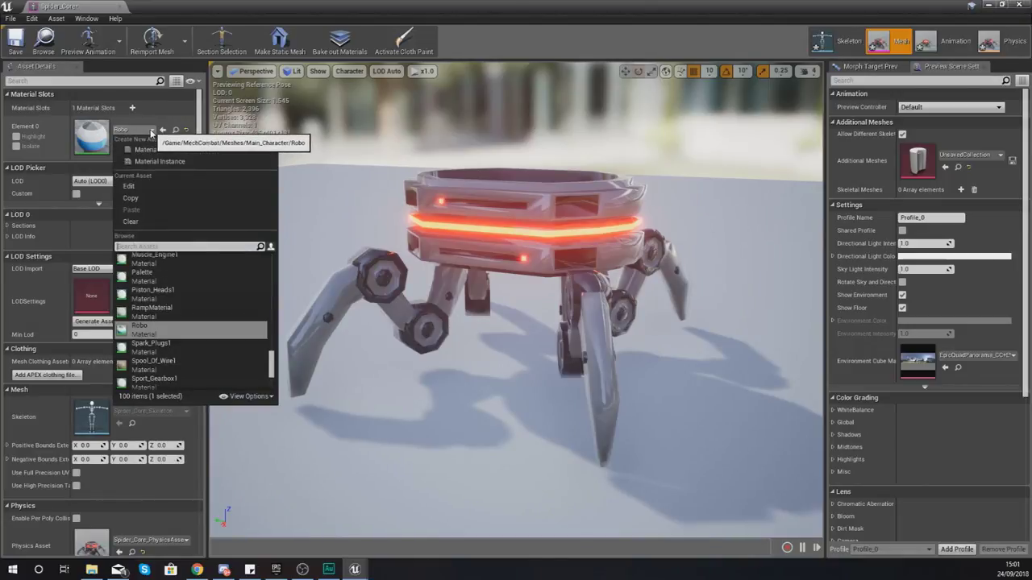
{"action": "left_click_drag", "start_coordinate": [363, 177], "coordinate": [564, 229]}
{"action": "left_click", "coordinate": [1013, 5]}
{"action": "left_click", "coordinate": [354, 465]}
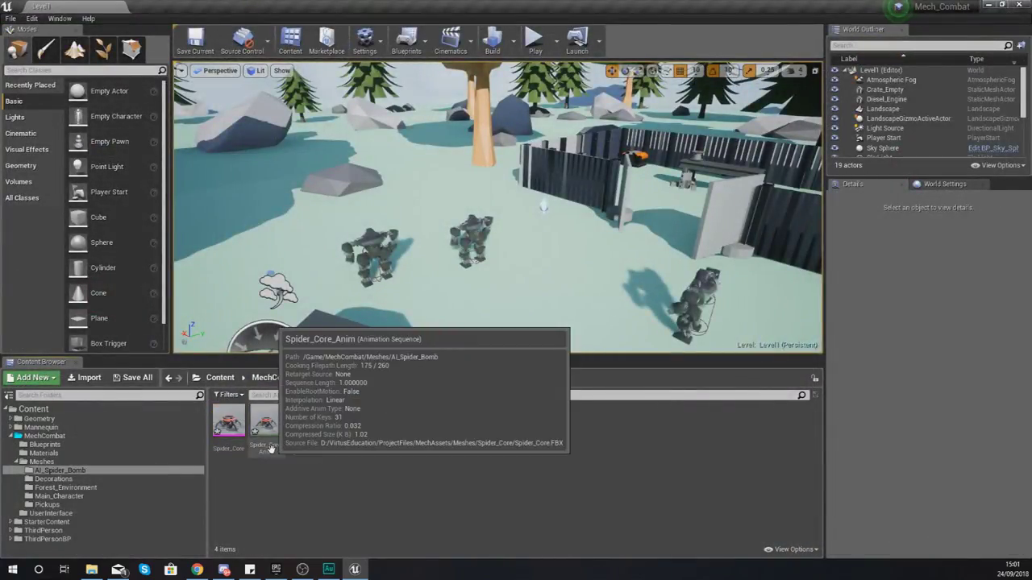
Step: Import Spider_Core_Anim_Idle and Spider_Core_Anim_Walk into AI_Spider_Bomb as animations only, without the mesh, using Spider_Core_Skeleton
{"action": "left_click", "coordinate": [91, 569]}
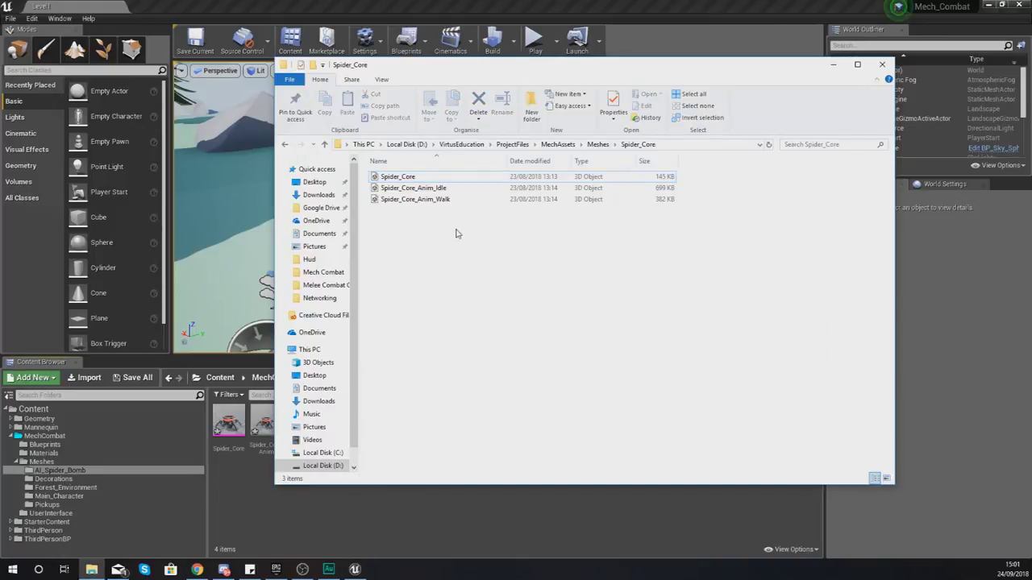
{"action": "left_click_drag", "start_coordinate": [446, 244], "coordinate": [318, 506]}
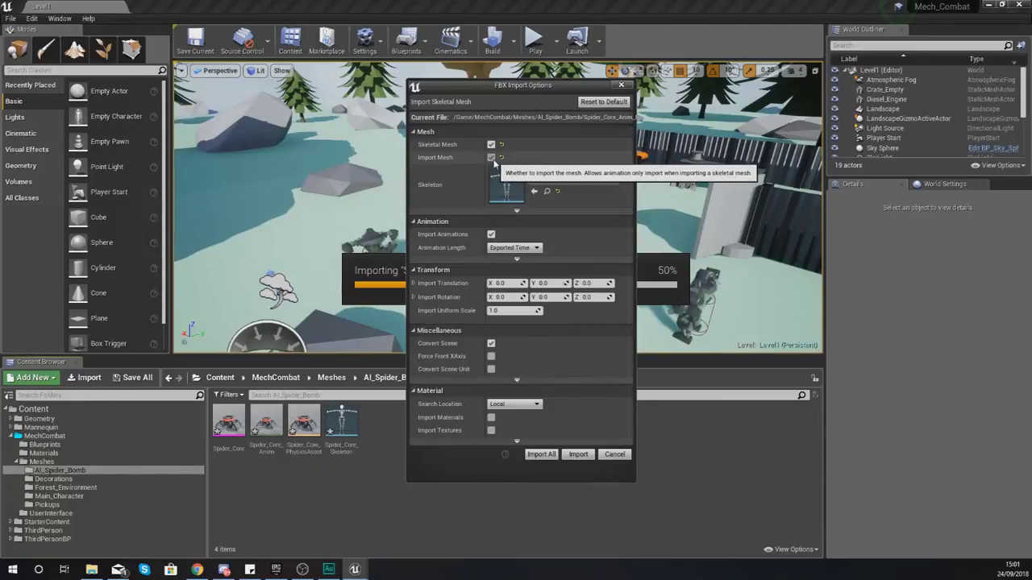
{"action": "left_click", "coordinate": [491, 157]}
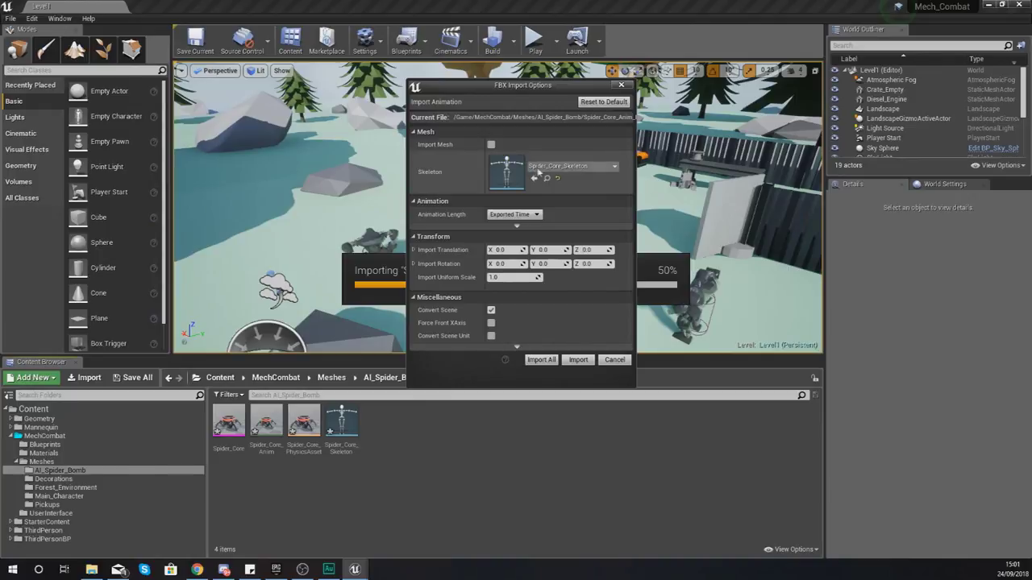
{"action": "left_click", "coordinate": [536, 168]}
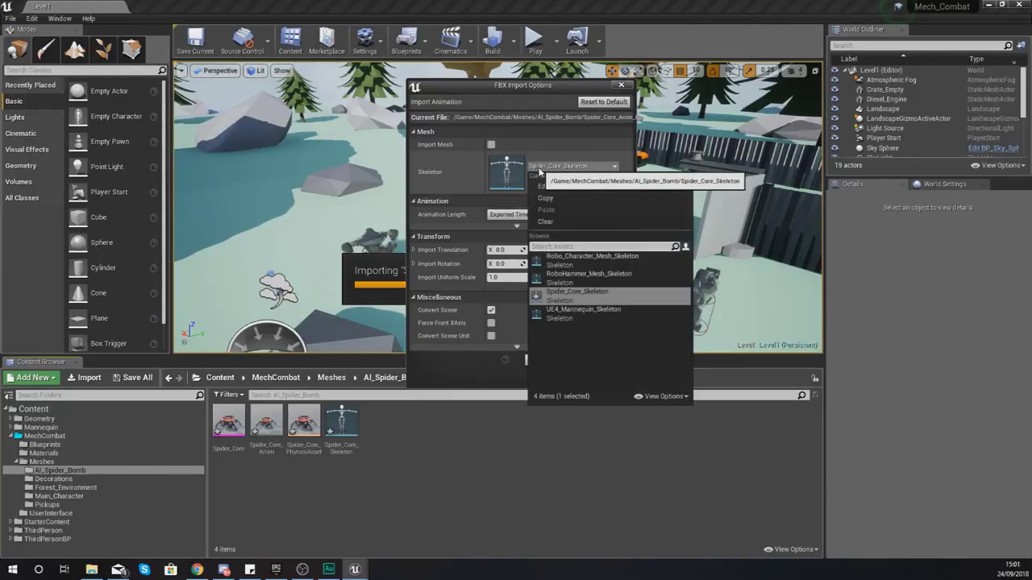
{"action": "left_click", "coordinate": [582, 302]}
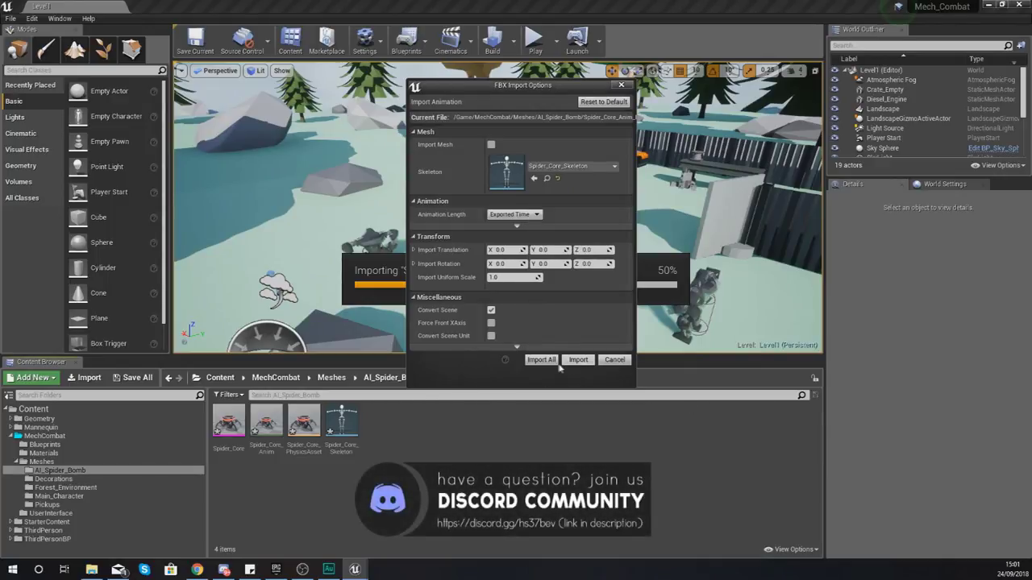
{"action": "left_click", "coordinate": [549, 363]}
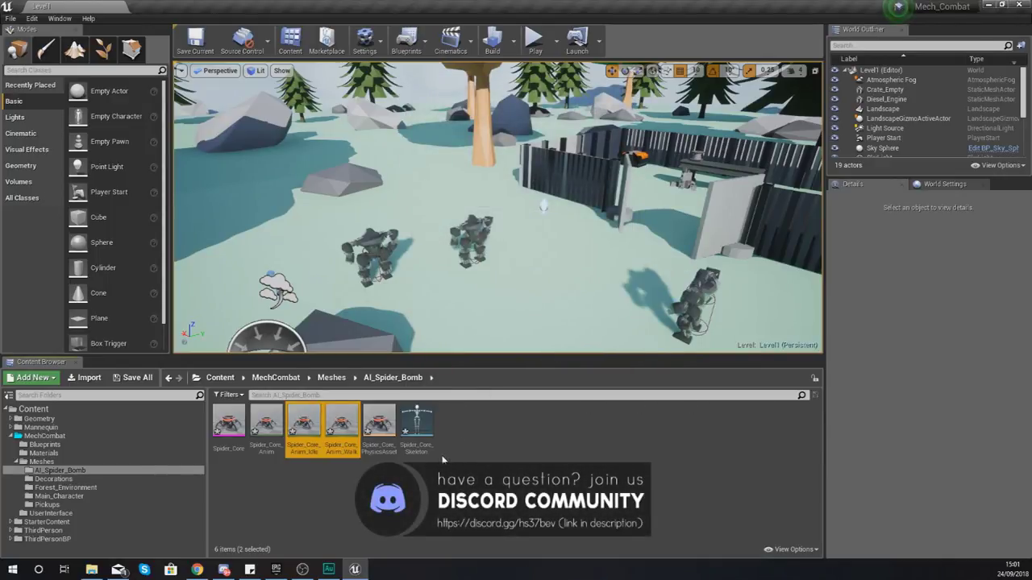
Step: Open the Spider_Core_Anim_Idle animation and examine its playback on the spider mesh
{"action": "double_click", "coordinate": [305, 424]}
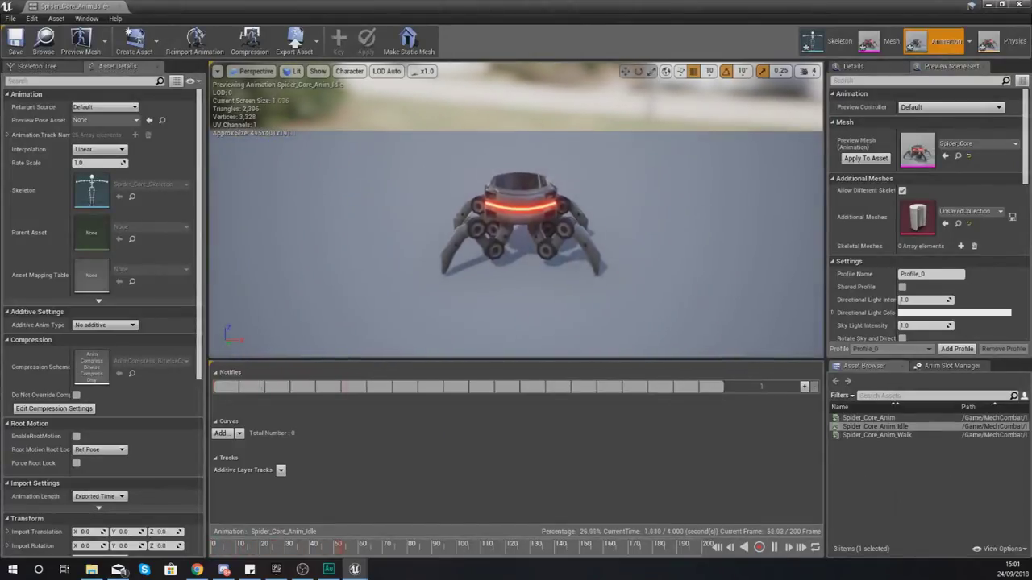
{"action": "left_click_drag", "start_coordinate": [495, 281], "coordinate": [495, 281]}
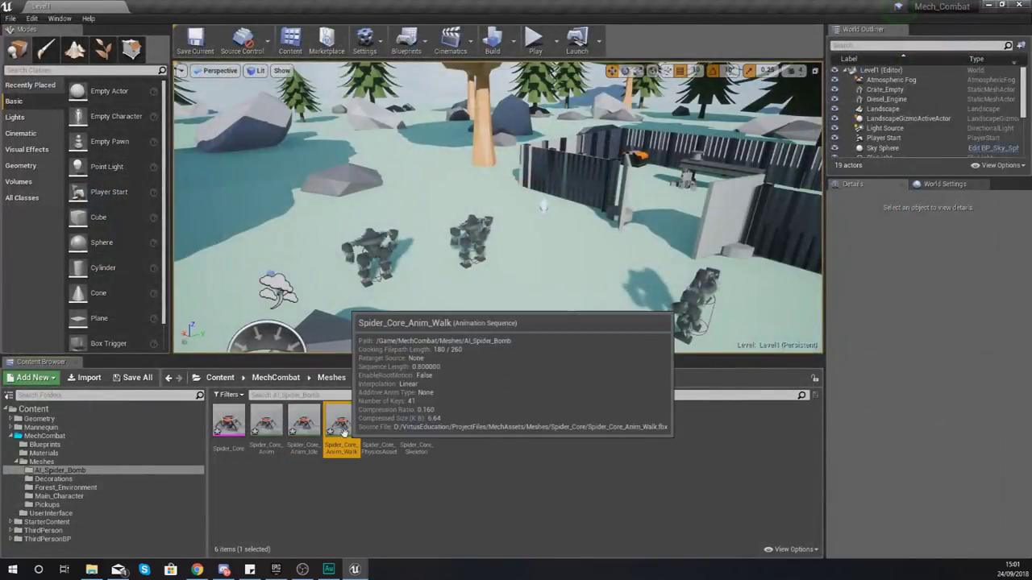
Step: Open the Spider_Core_Anim_Walk animation, examine its playback on the spider mesh, and close the animation editor
{"action": "double_click", "coordinate": [342, 431]}
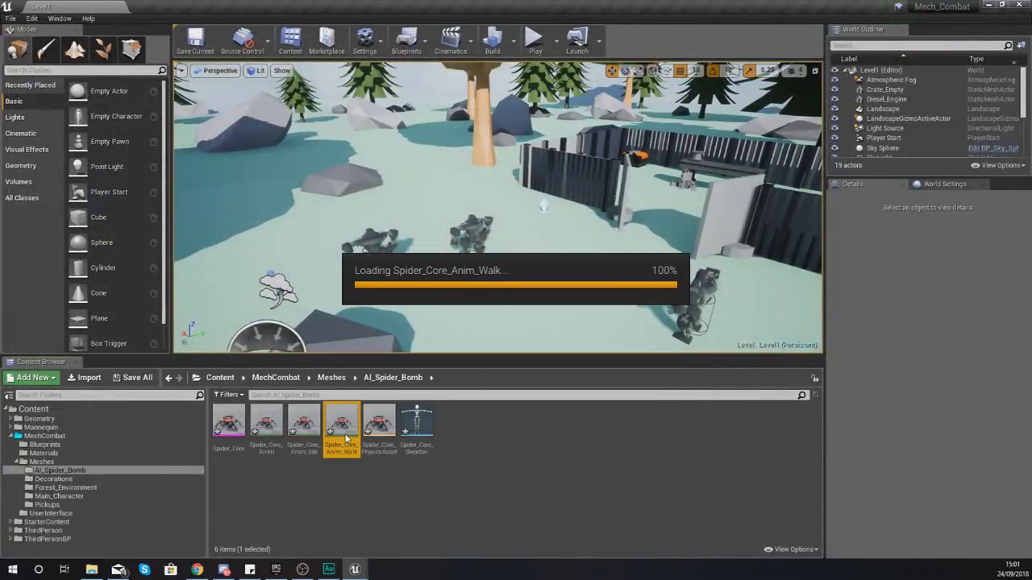
{"action": "scroll", "coordinate": [547, 242], "scroll_direction": "up", "scroll_amount": 5}
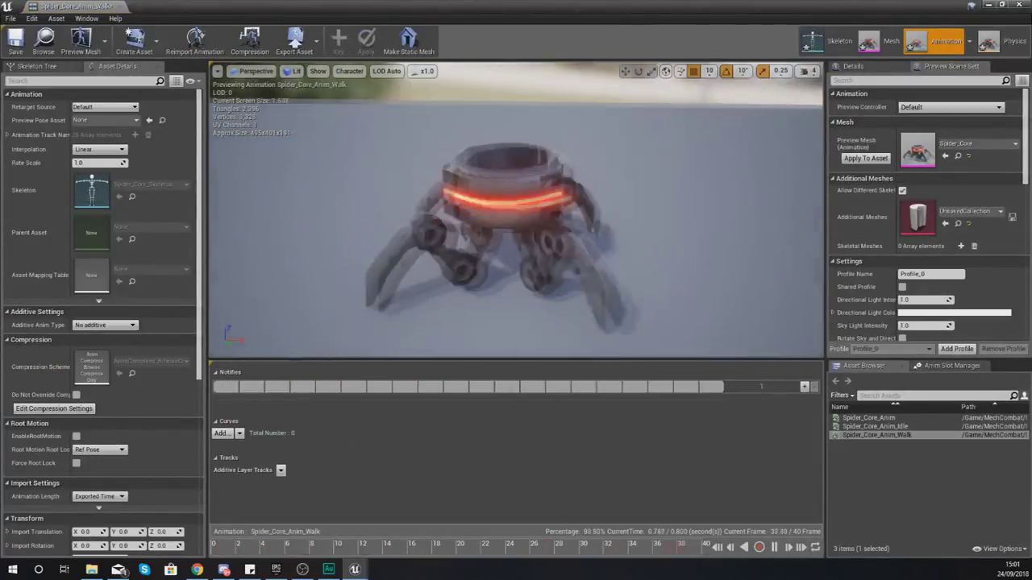
{"action": "left_click_drag", "start_coordinate": [553, 242], "coordinate": [552, 236]}
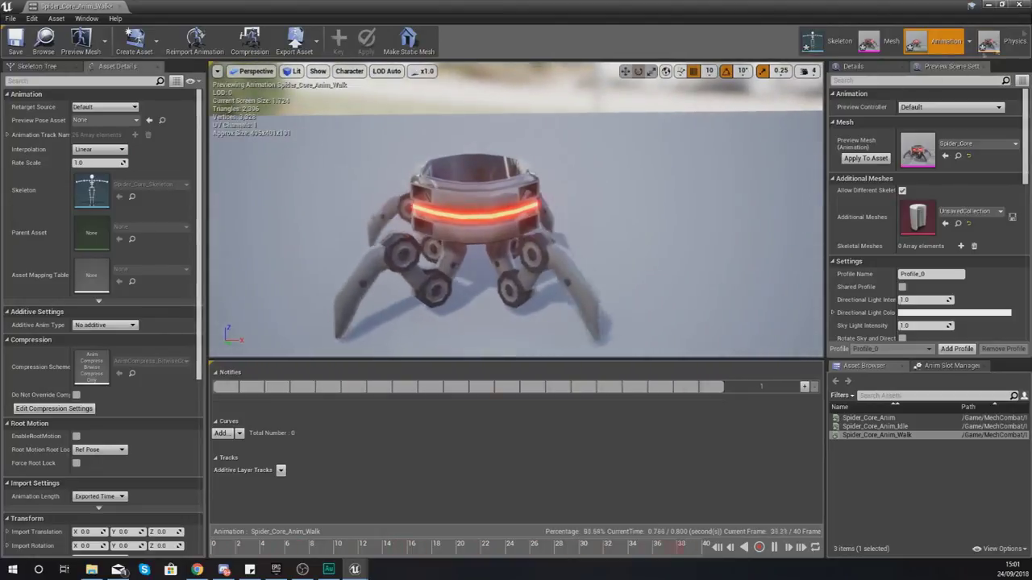
{"action": "left_click", "coordinate": [1021, 7]}
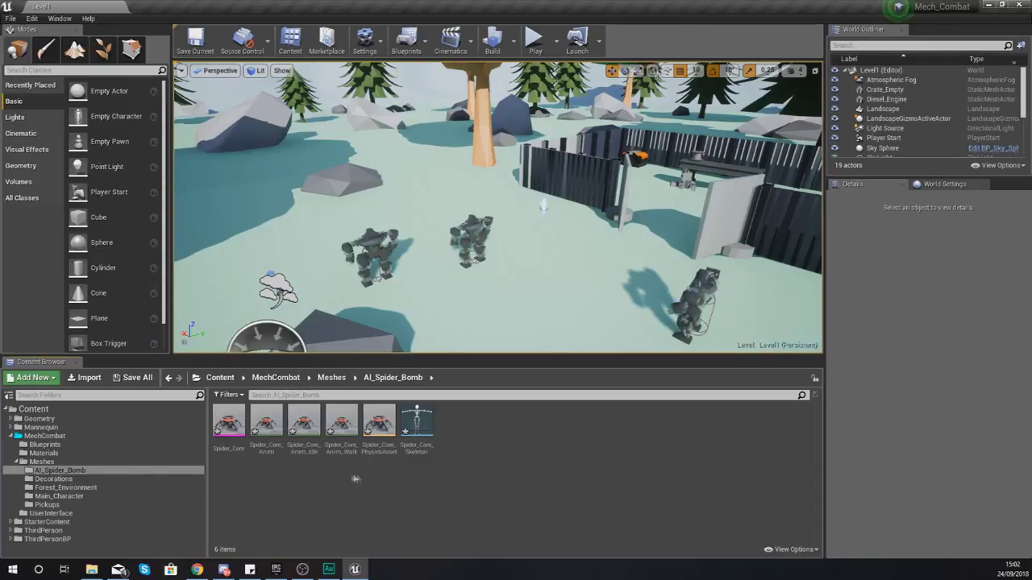
Step: Create a Blend Space named Walk_BS in AI_Spider_Bomb using Spider_Core_Skeleton, and open it for editing
{"action": "right_click", "coordinate": [245, 466]}
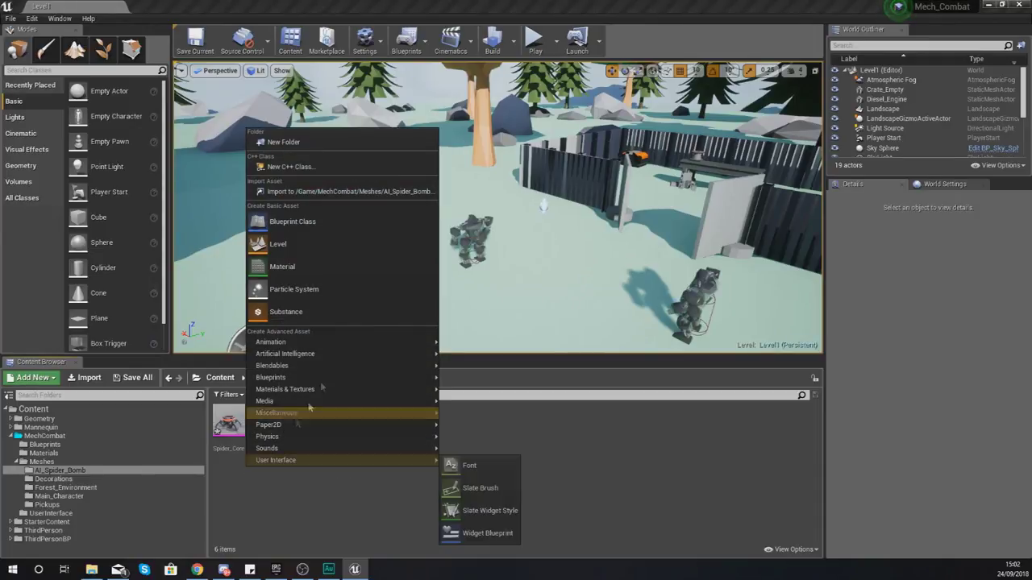
{"action": "mouse_move", "coordinate": [328, 342]}
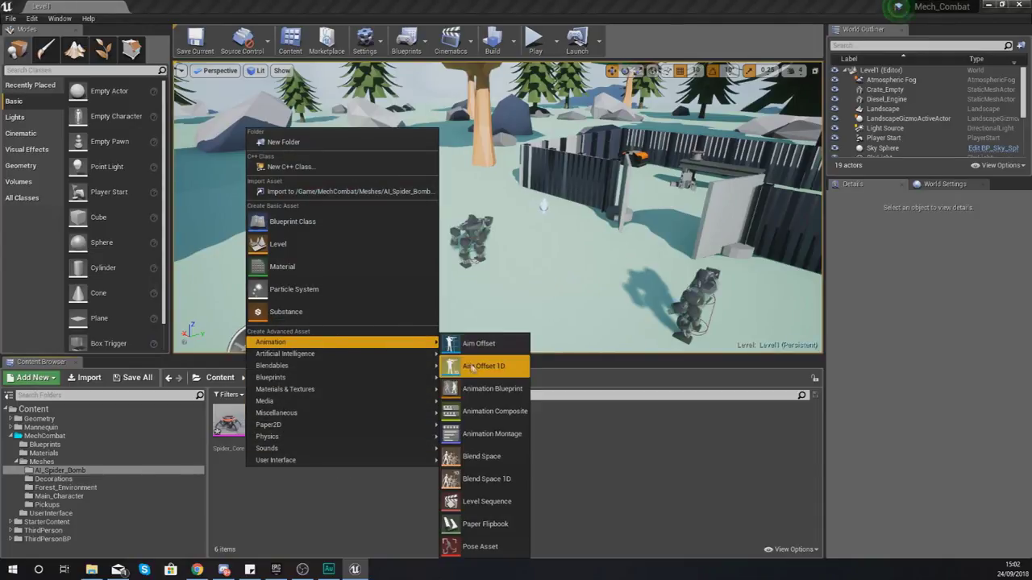
{"action": "left_click", "coordinate": [487, 439]}
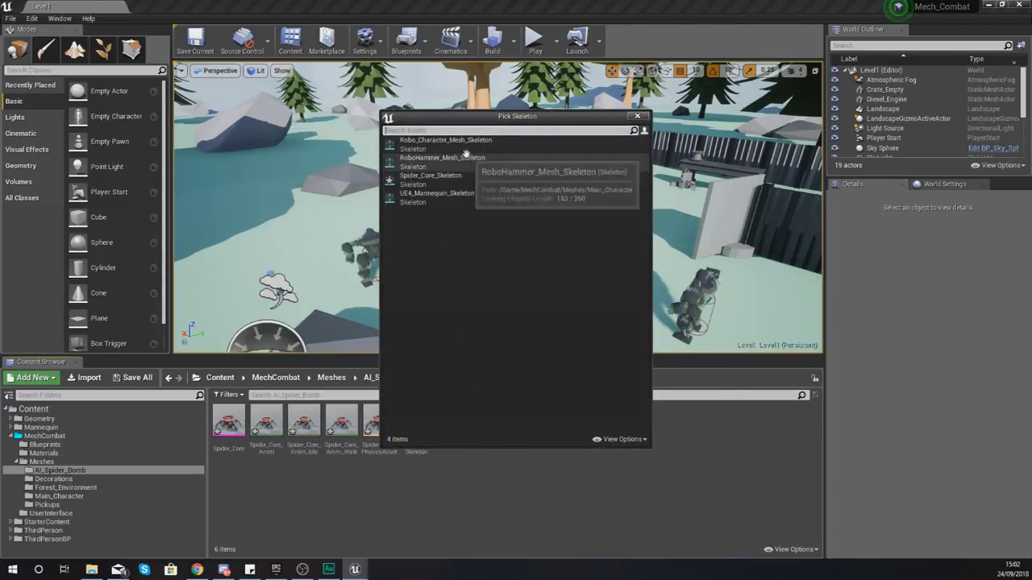
{"action": "left_click", "coordinate": [444, 175]}
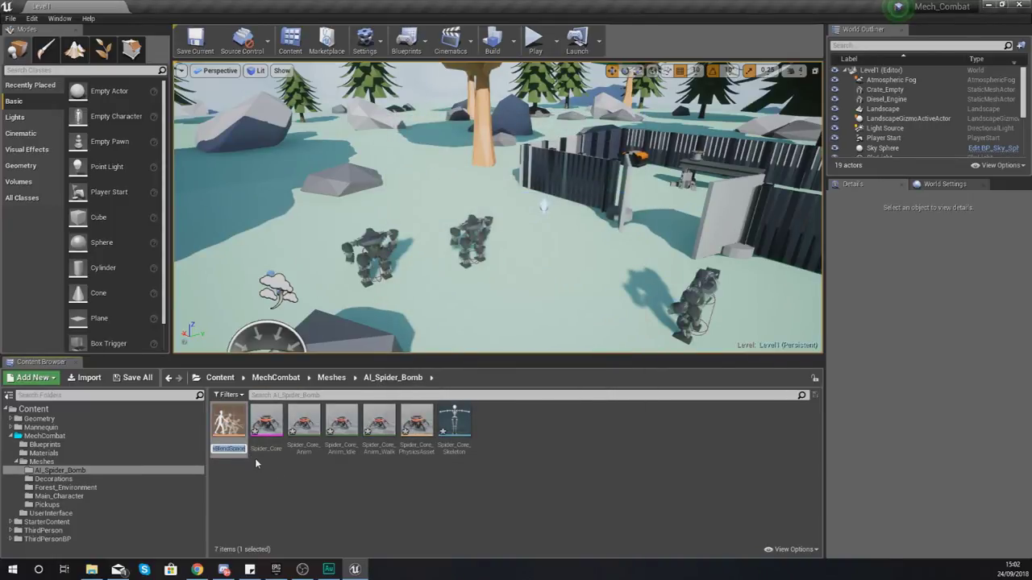
{"action": "type", "text": "Walk_BS"}
{"action": "key", "text": "Return"}
{"action": "key", "text": "Return"}
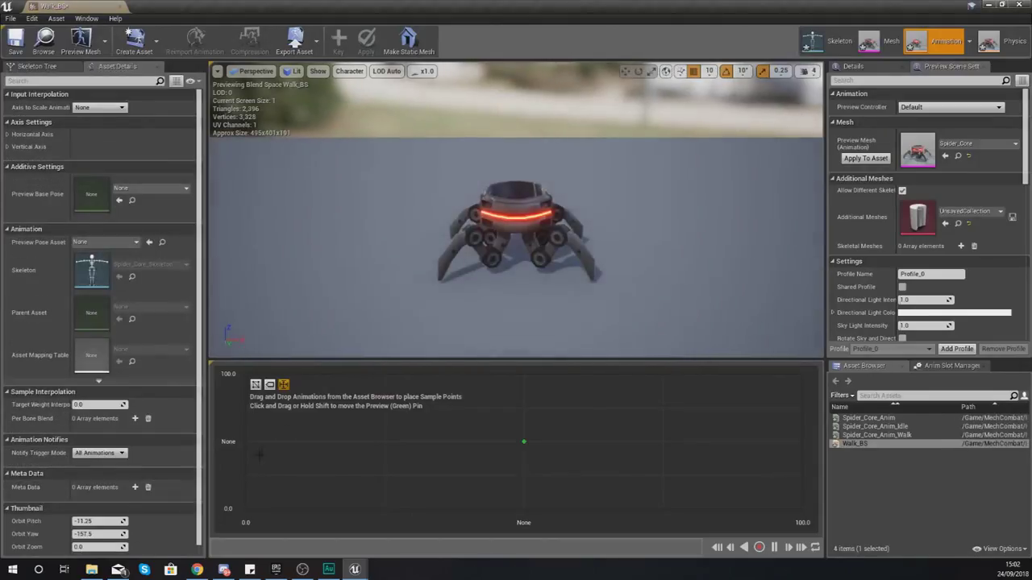
Step: Place Spider_Core_Anim_Idle at the lower middle of the blend grid and Spider_Core_Anim_Walk at its upper middle
{"action": "left_click", "coordinate": [866, 425]}
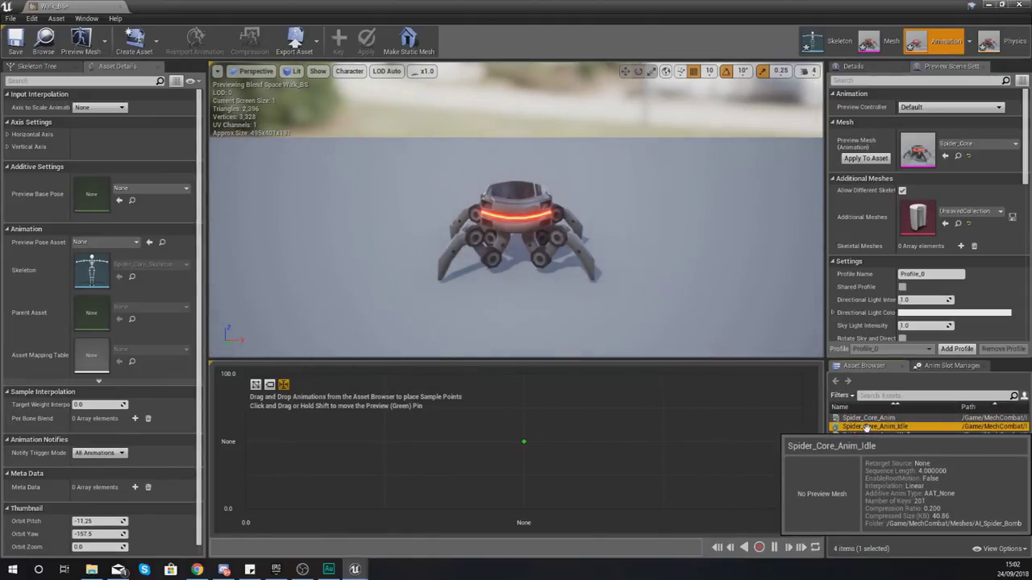
{"action": "left_click_drag", "start_coordinate": [871, 427], "coordinate": [523, 509]}
{"action": "left_click_drag", "start_coordinate": [877, 436], "coordinate": [523, 376]}
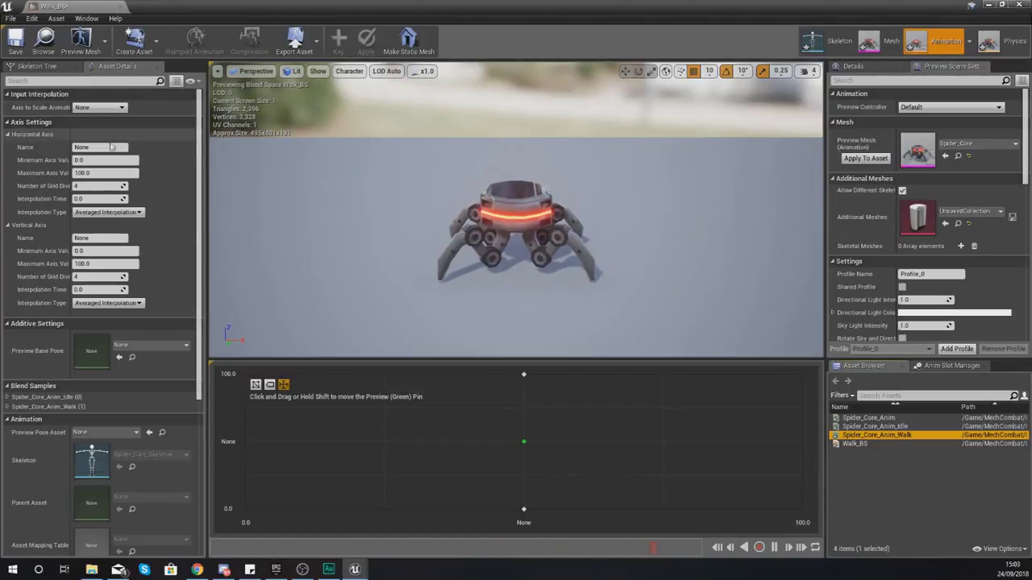
{"action": "left_click", "coordinate": [75, 148]}
{"action": "left_click_drag", "start_coordinate": [75, 147], "coordinate": [113, 148]}
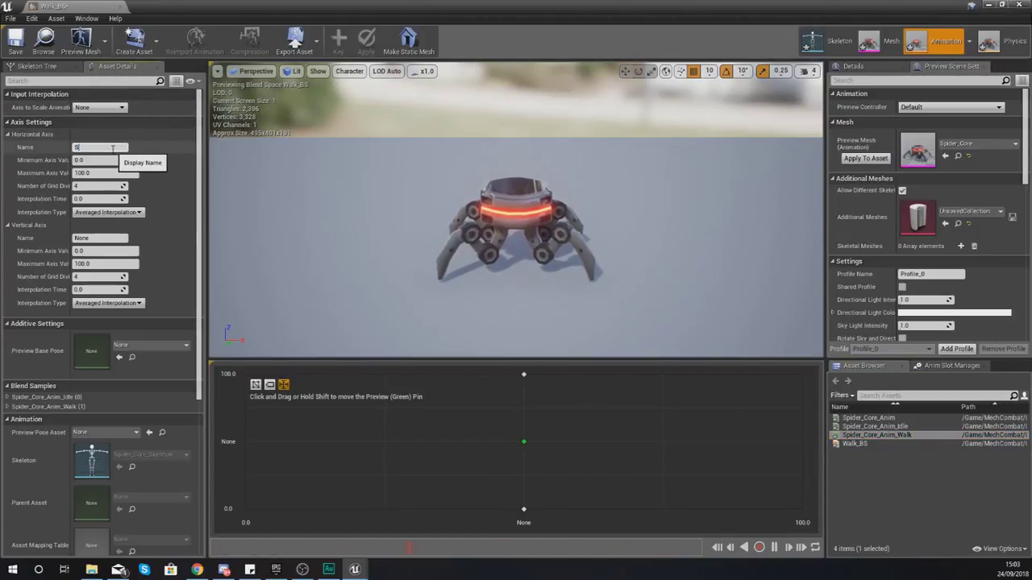
{"action": "type", "text": "Speed"}
{"action": "key", "text": "Return"}
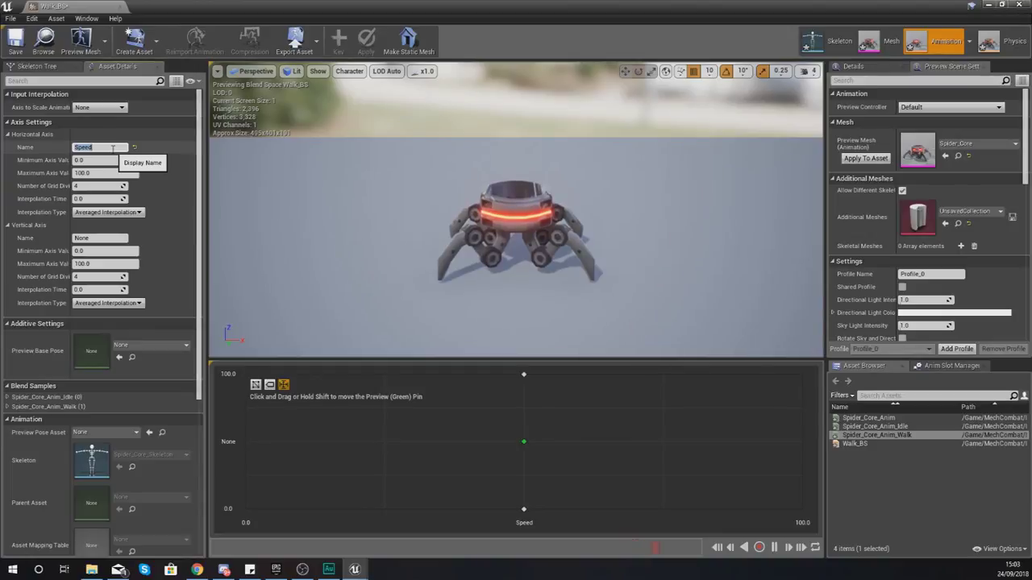
Step: Name the blend space's horizontal axis Direction and its vertical axis Speed
{"action": "key", "text": "BackSpace"}
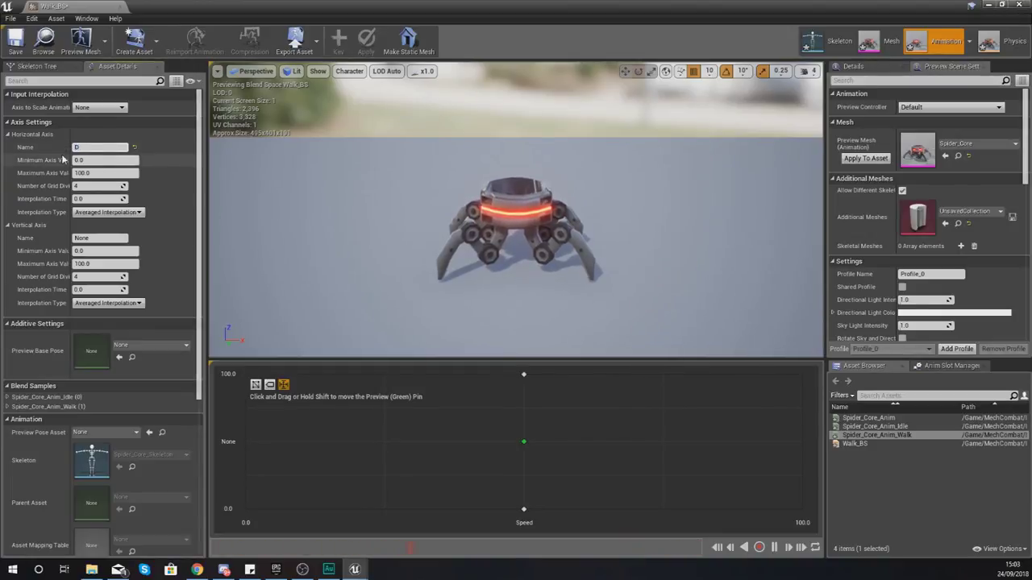
{"action": "key", "text": "Return"}
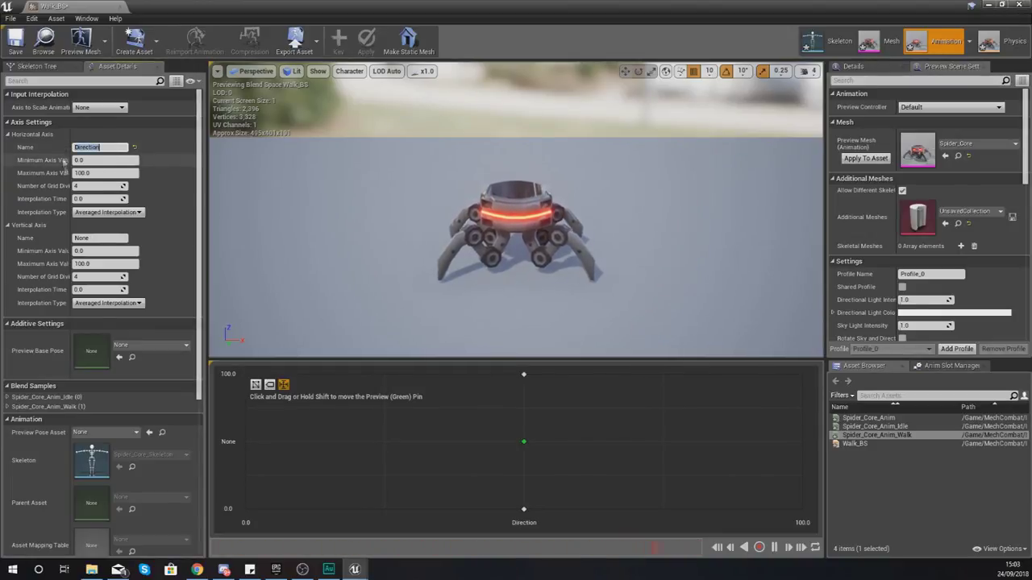
{"action": "left_click", "coordinate": [106, 239]}
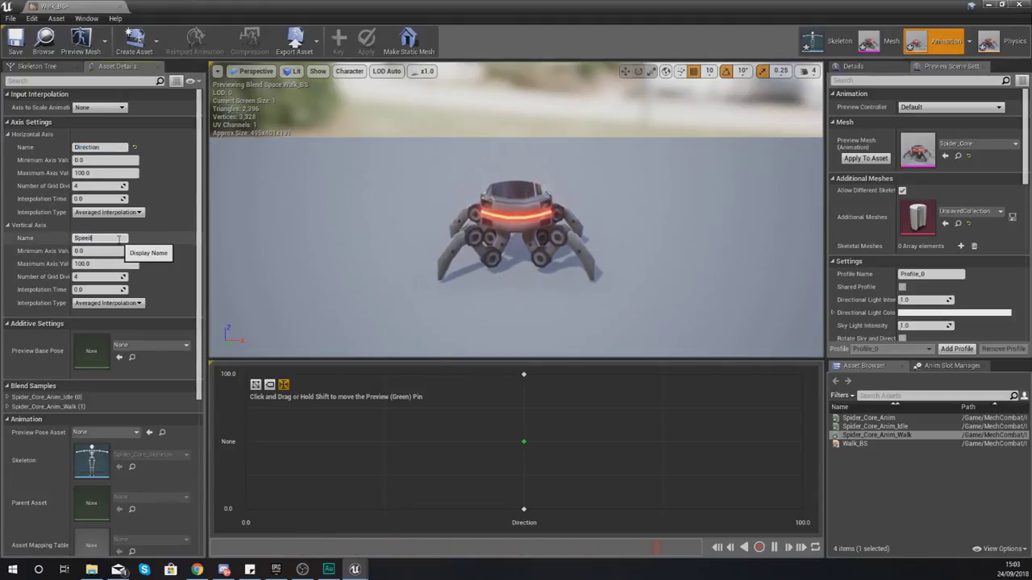
{"action": "key", "text": "Return"}
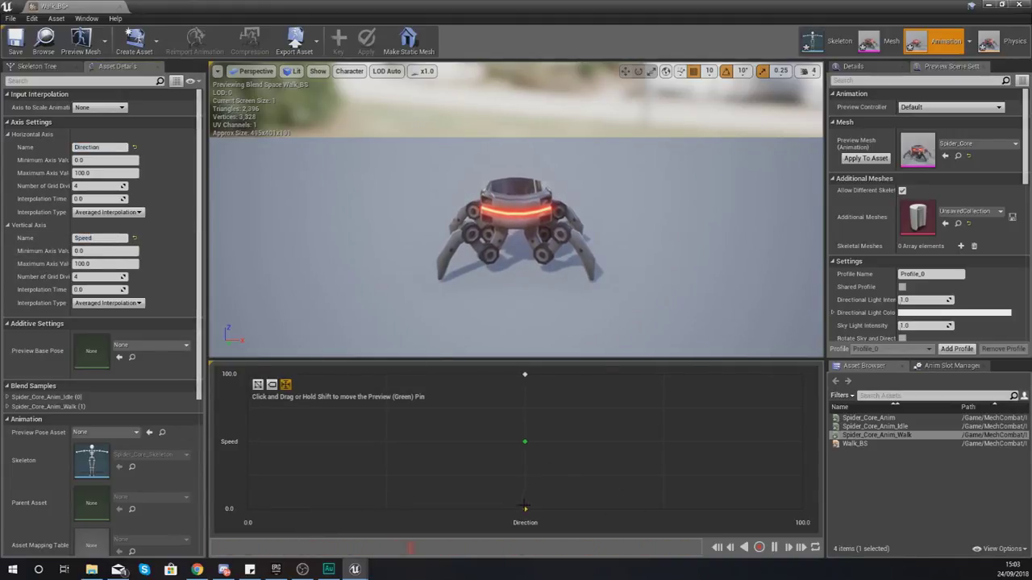
Step: Set the Direction axis range from -180 to 180 and the Speed axis maximum to 600, and save Walk_BS
{"action": "mouse_move", "coordinate": [525, 510]}
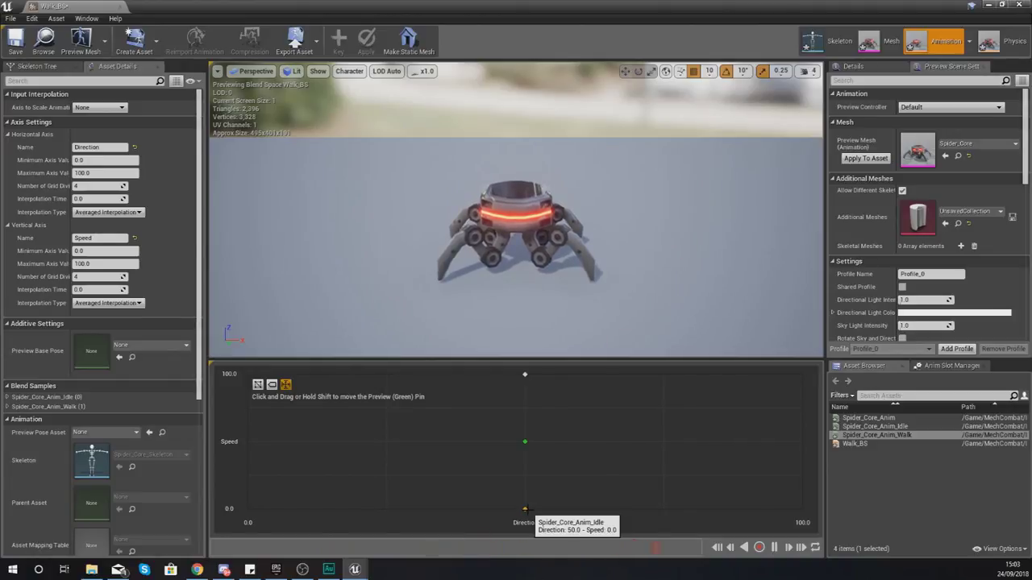
{"action": "key", "text": "shift"}
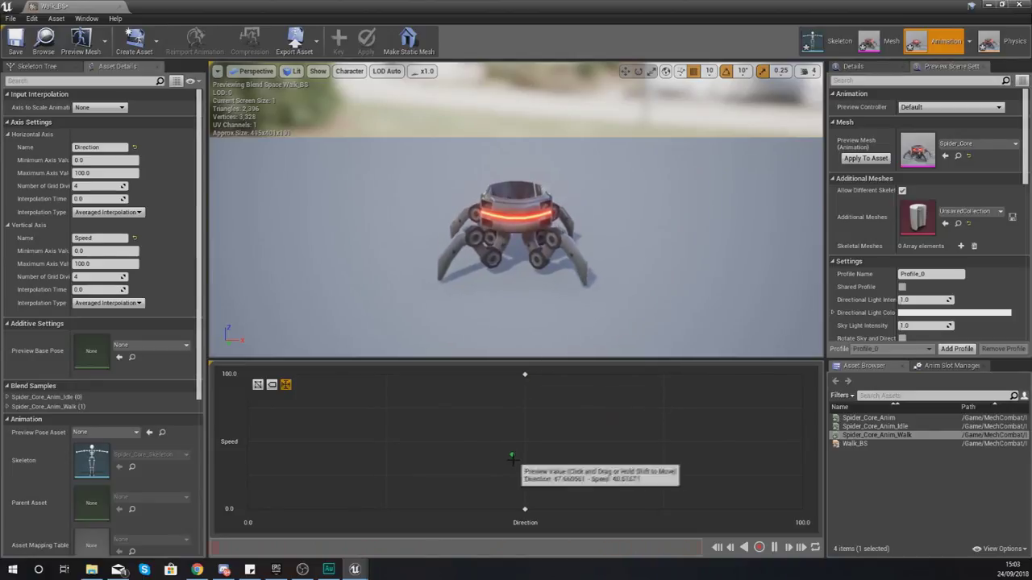
{"action": "left_click", "coordinate": [98, 160]}
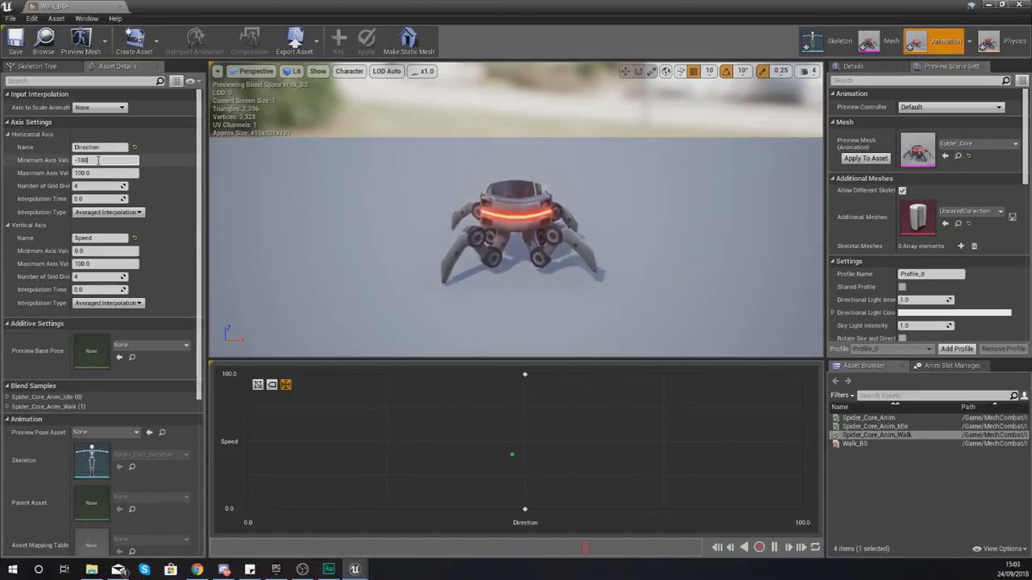
{"action": "type", "text": "-180"}
{"action": "key", "text": "Tab"}
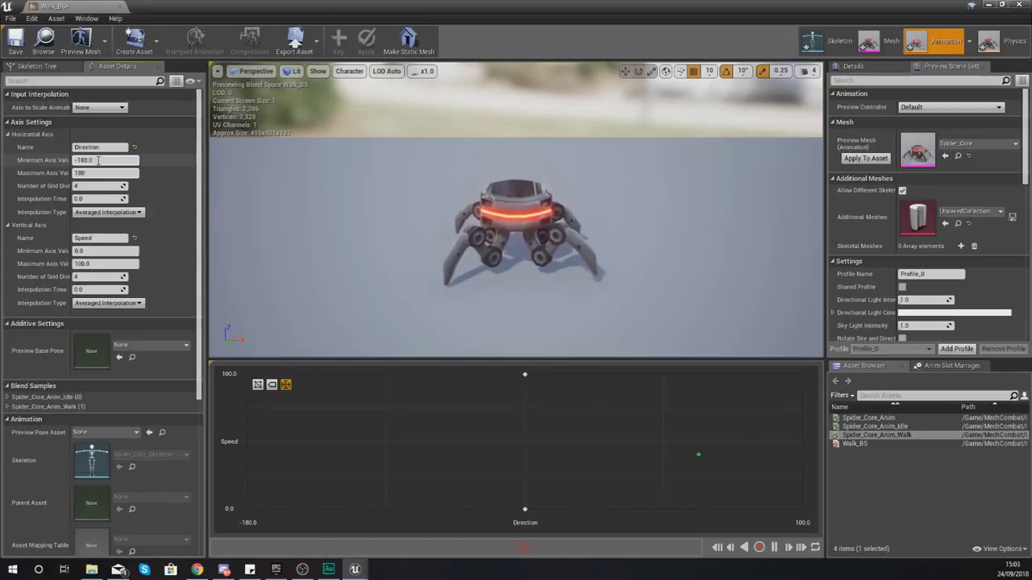
{"action": "left_click", "coordinate": [82, 250]}
{"action": "left_click", "coordinate": [95, 264]}
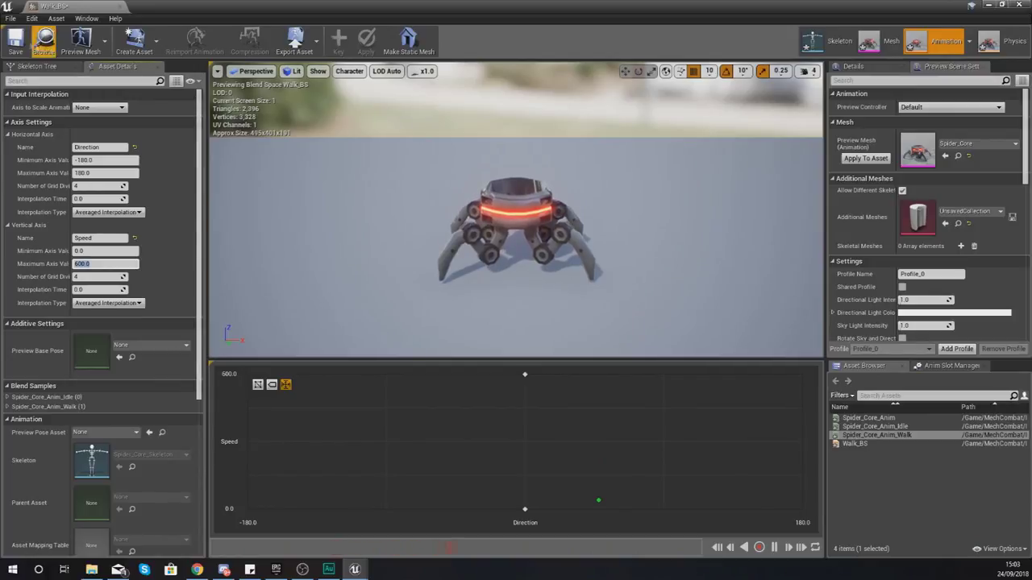
{"action": "left_click", "coordinate": [17, 40]}
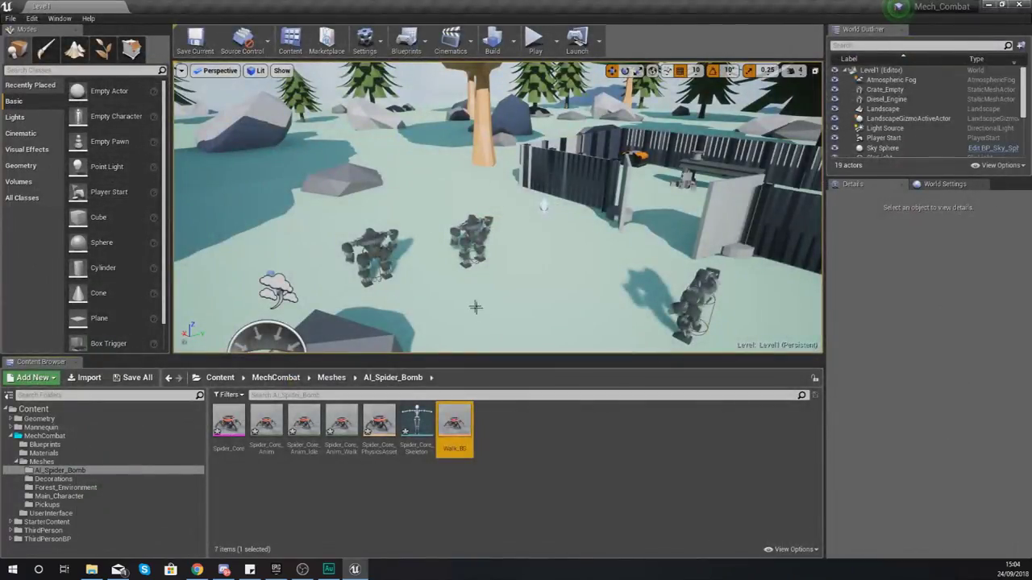
{"action": "right_click_drag", "start_coordinate": [475, 307], "coordinate": [499, 428]}
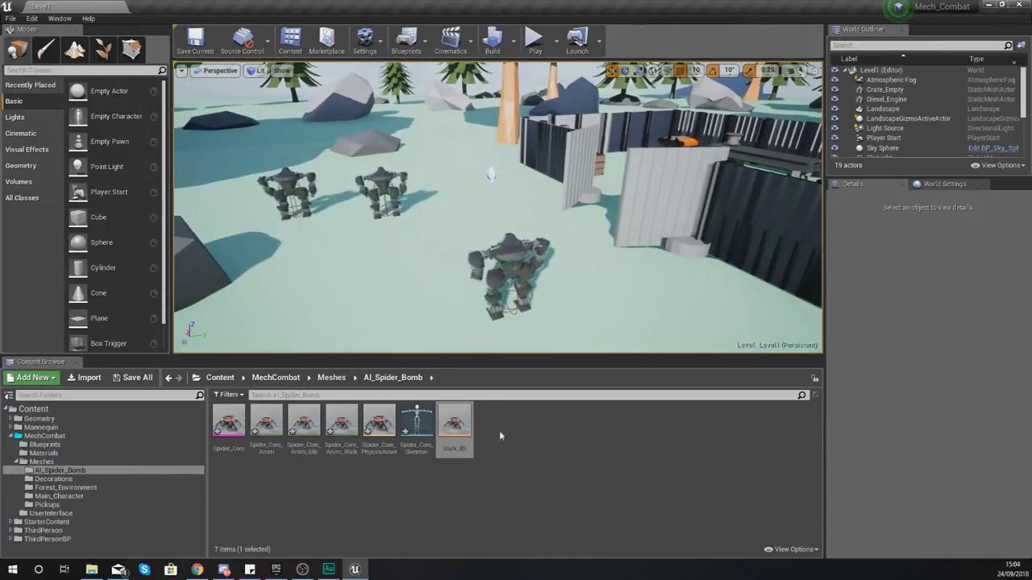
{"action": "left_click", "coordinate": [472, 469]}
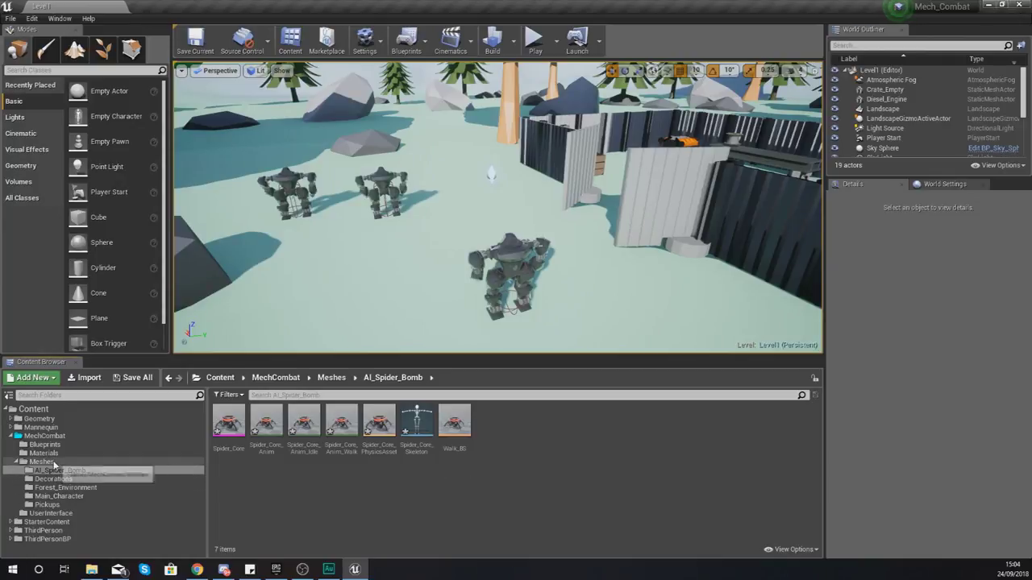
Step: Create a child Blueprint class of Test_Dummy_master in ThirdPersonBP's Blueprints folder, name it Spider_Bomb, and open it
{"action": "left_click", "coordinate": [49, 539]}
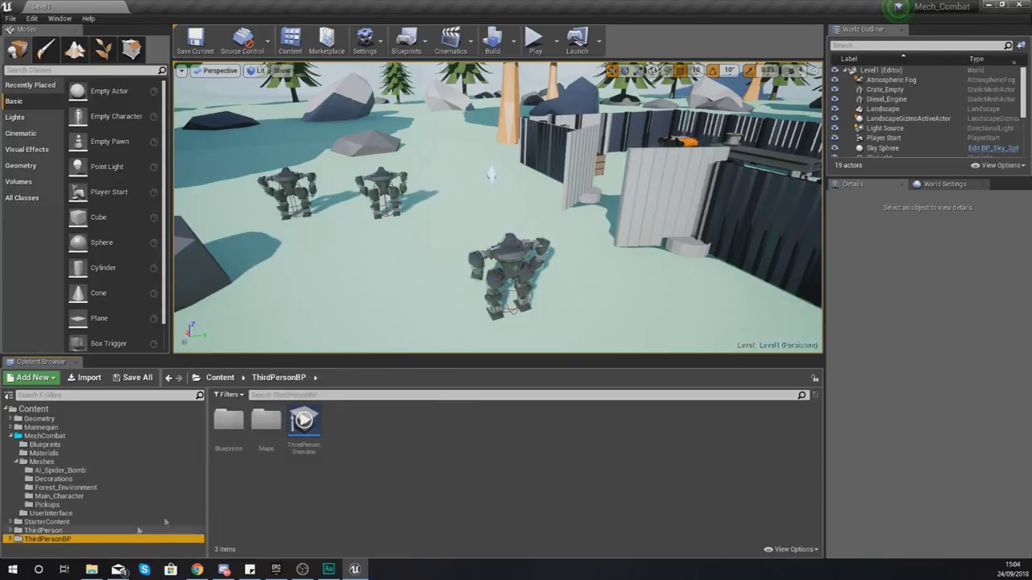
{"action": "double_click", "coordinate": [228, 440]}
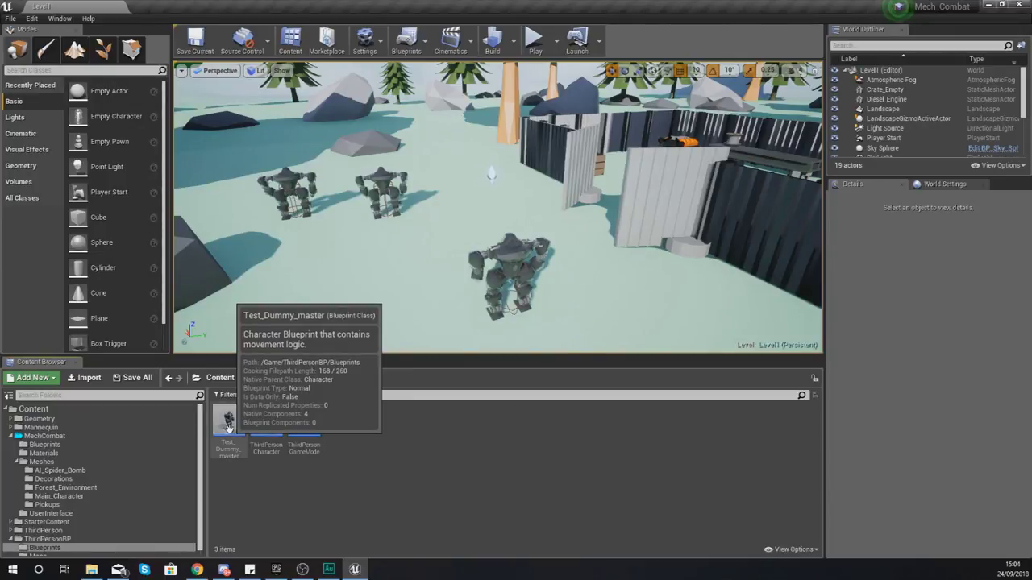
{"action": "right_click", "coordinate": [228, 427]}
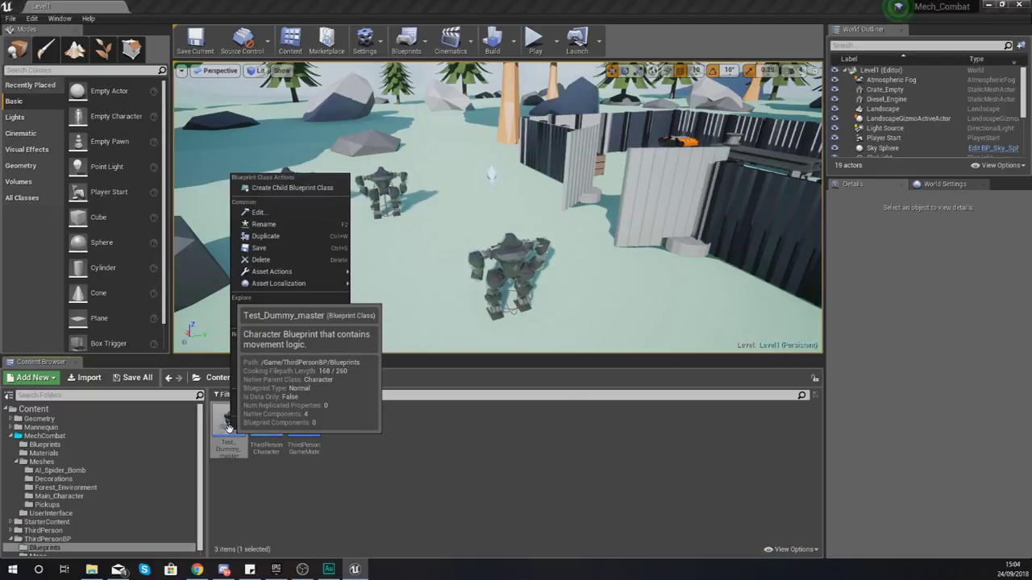
{"action": "left_click", "coordinate": [277, 188]}
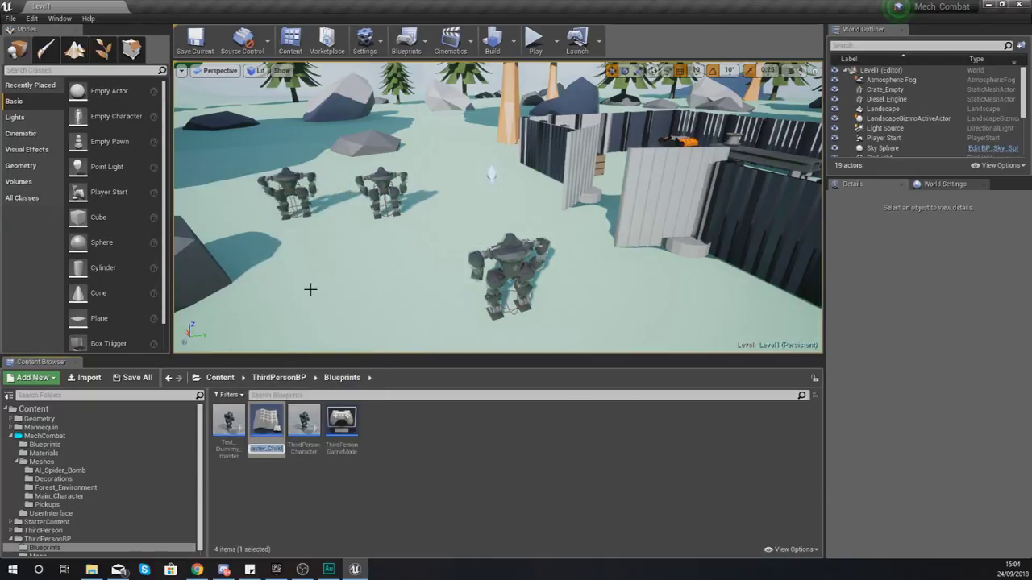
{"action": "type", "text": "B"}
{"action": "type", "text": "pider_Bomb"}
{"action": "key", "text": "Return"}
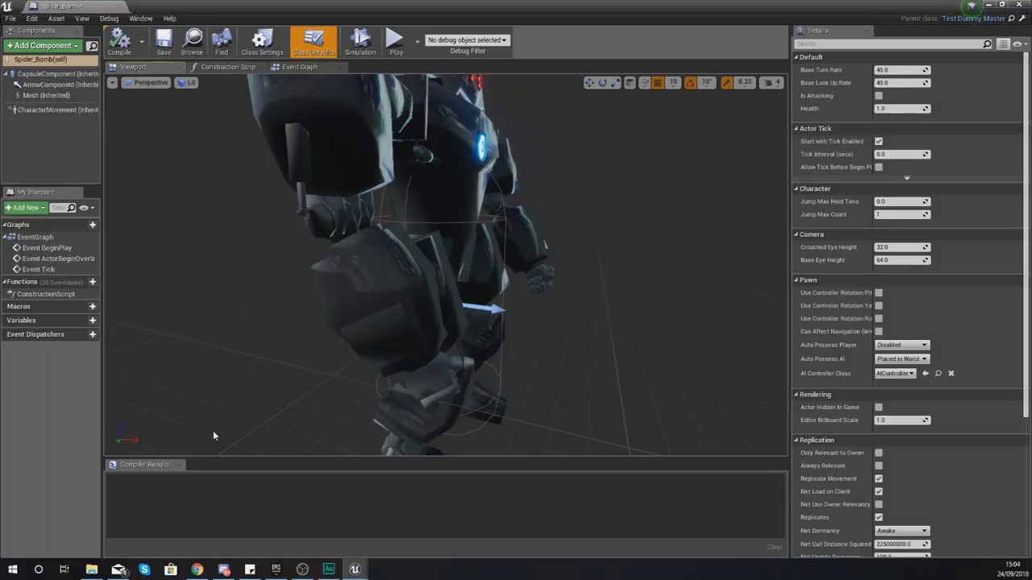
{"action": "right_click_drag", "start_coordinate": [213, 436], "coordinate": [266, 451]}
{"action": "key", "text": "f"}
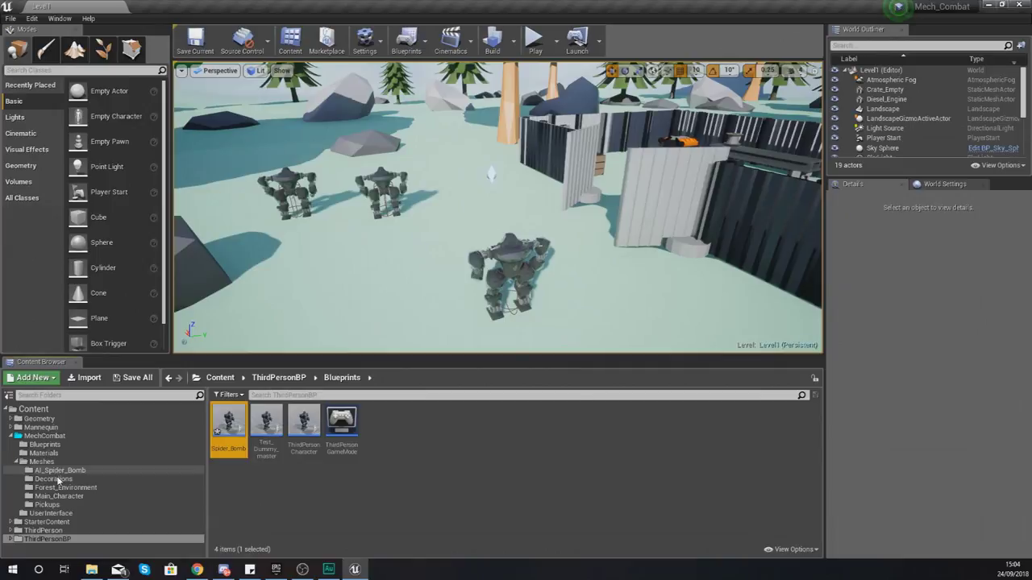
Step: Create an Animation Blueprint for Spider_Core_Skeleton in the AI_Spider_Bomb folder, name it Spider_Core_AnimBP, and open it
{"action": "left_click", "coordinate": [57, 479]}
{"action": "left_click", "coordinate": [53, 470]}
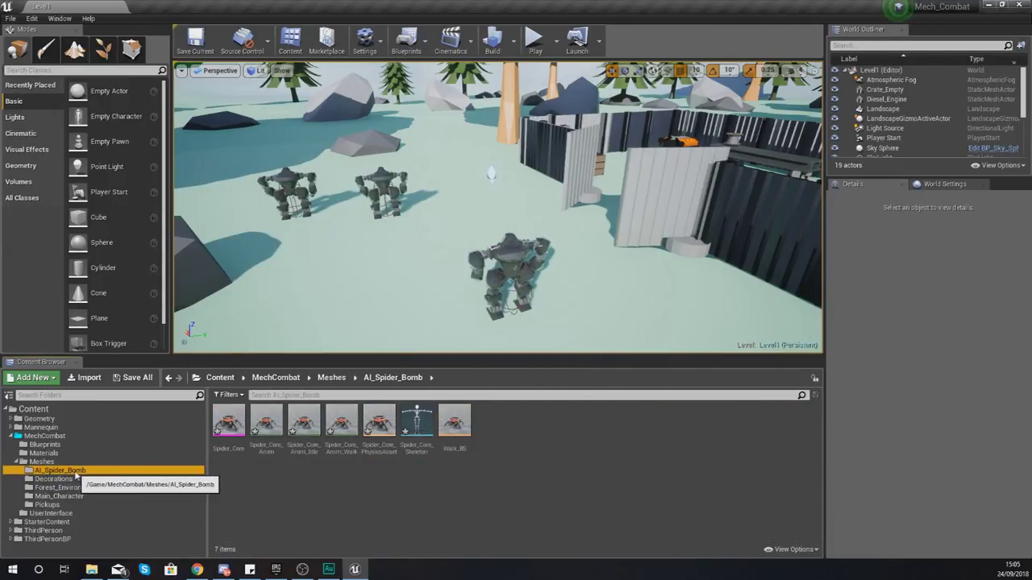
{"action": "left_click", "coordinate": [337, 490]}
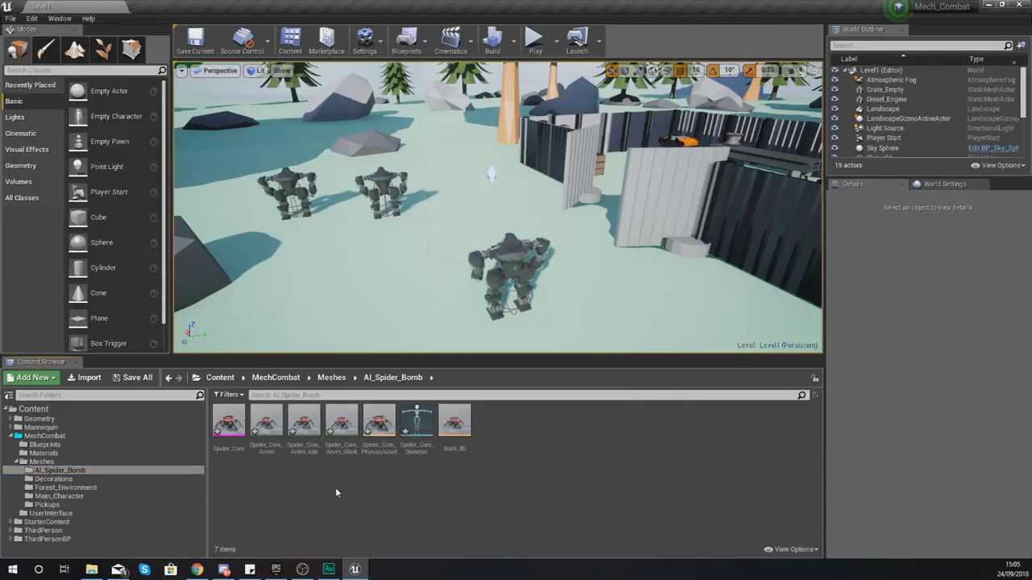
{"action": "right_click", "coordinate": [335, 488]}
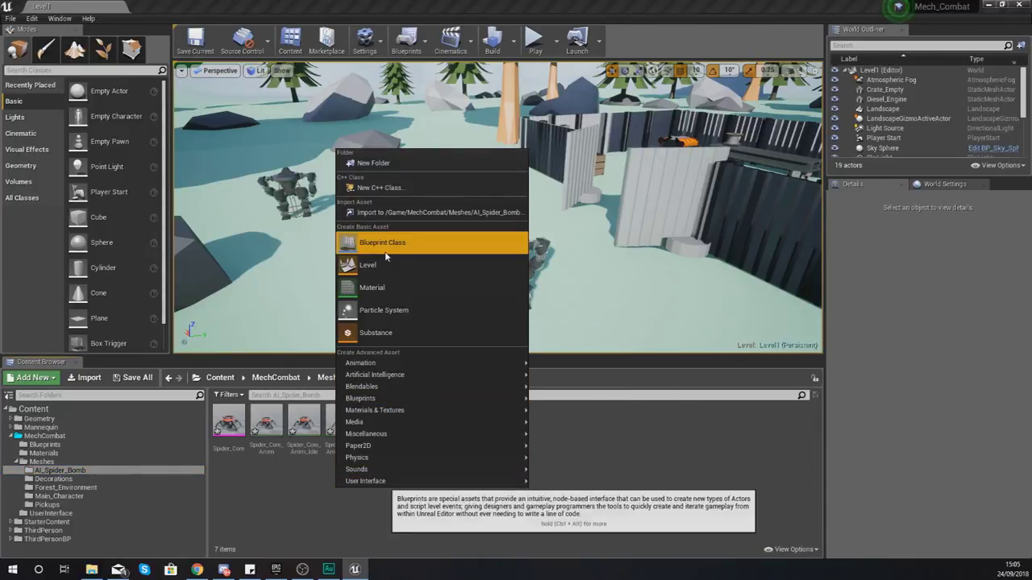
{"action": "mouse_move", "coordinate": [391, 364]}
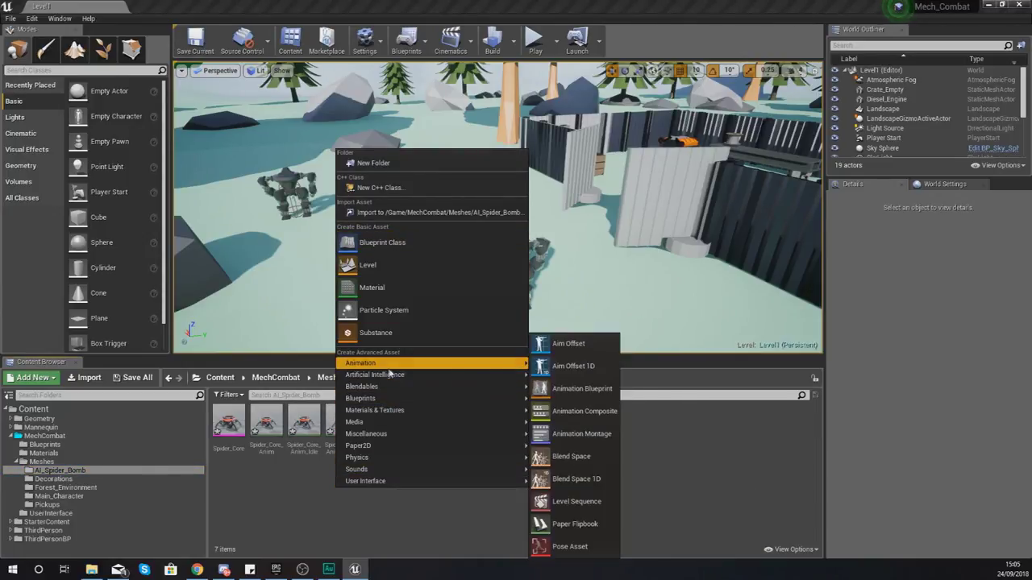
{"action": "left_click", "coordinate": [578, 389]}
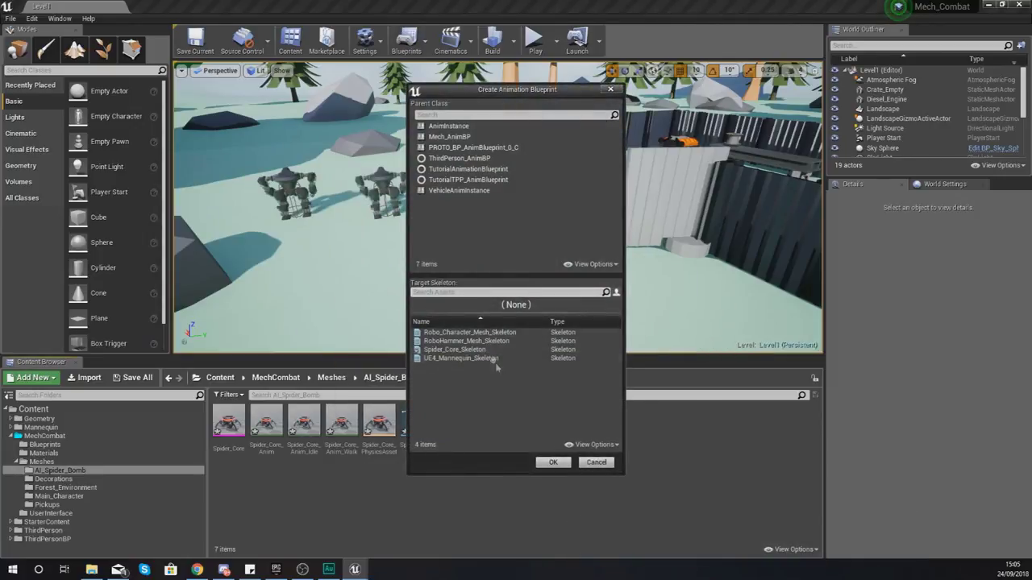
{"action": "left_click", "coordinate": [436, 350]}
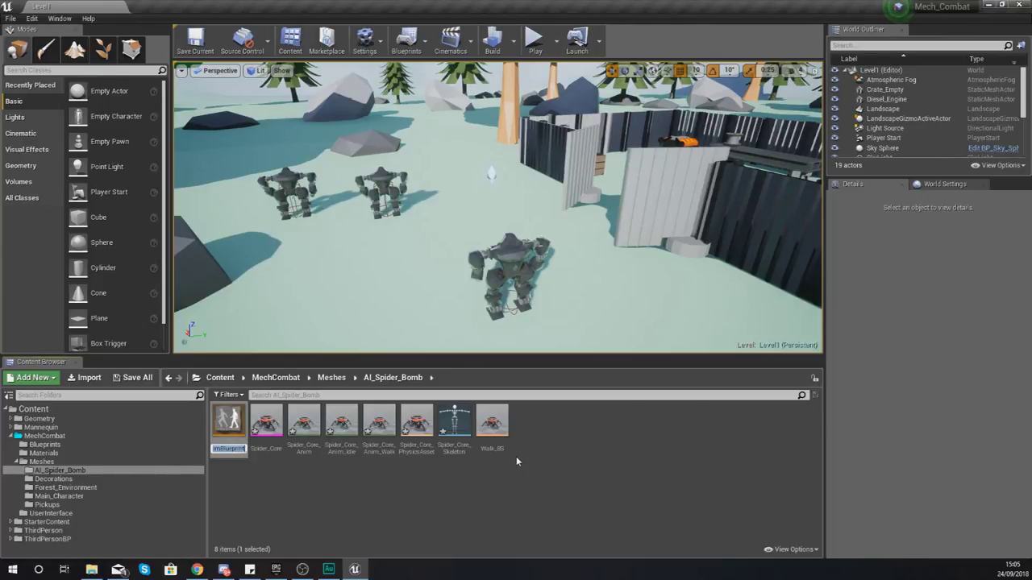
{"action": "type", "text": "ore_Anim"}
{"action": "type", "text": "BP"}
{"action": "key", "text": "Return"}
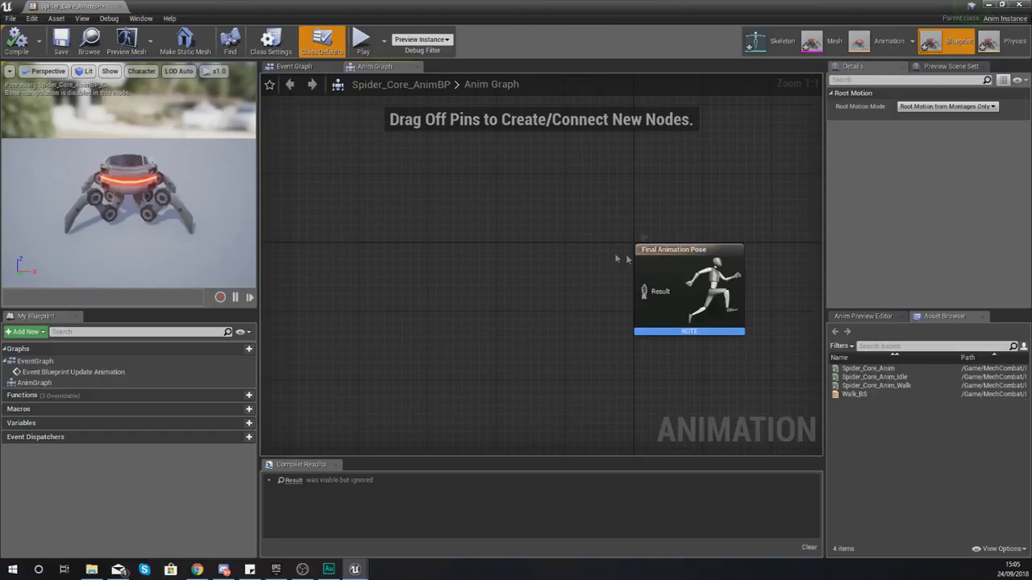
{"action": "right_click", "coordinate": [483, 282]}
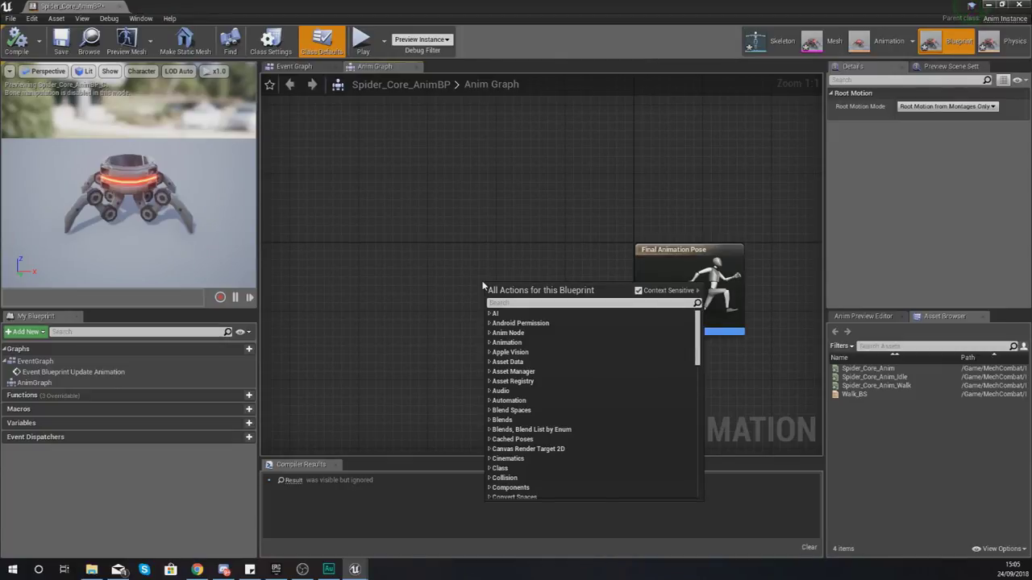
{"action": "type", "text": "idle"}
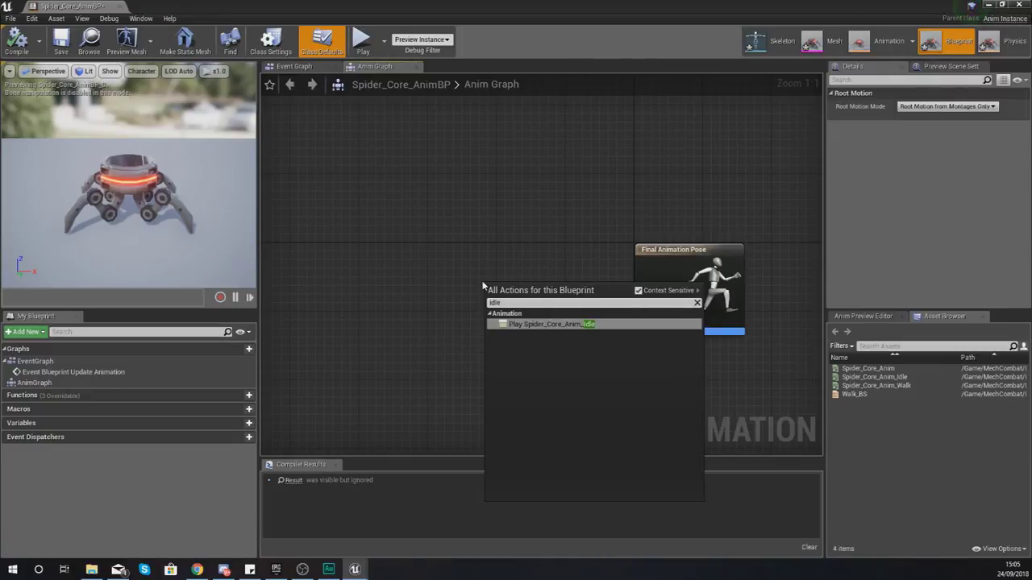
{"action": "key", "text": "BackSpace"}
{"action": "key", "text": "BackSpace"}
{"action": "key", "text": "BackSpace"}
{"action": "key", "text": "BackSpace"}
{"action": "key", "text": "Escape"}
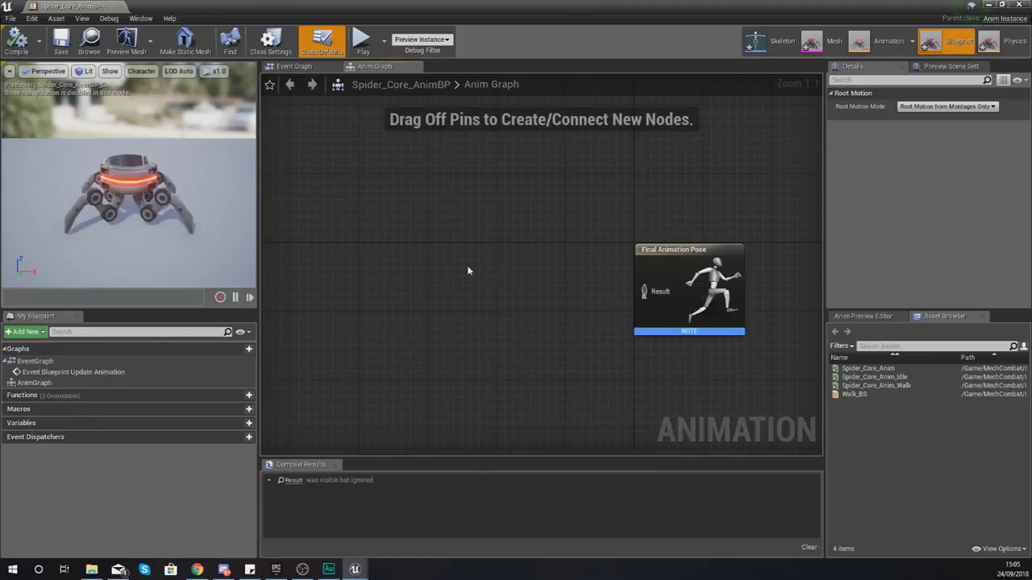
Step: Add a new state machine to the Anim Graph and connect its output to the Final Animation Pose result
{"action": "right_click", "coordinate": [467, 270]}
{"action": "type", "text": "state machi"}
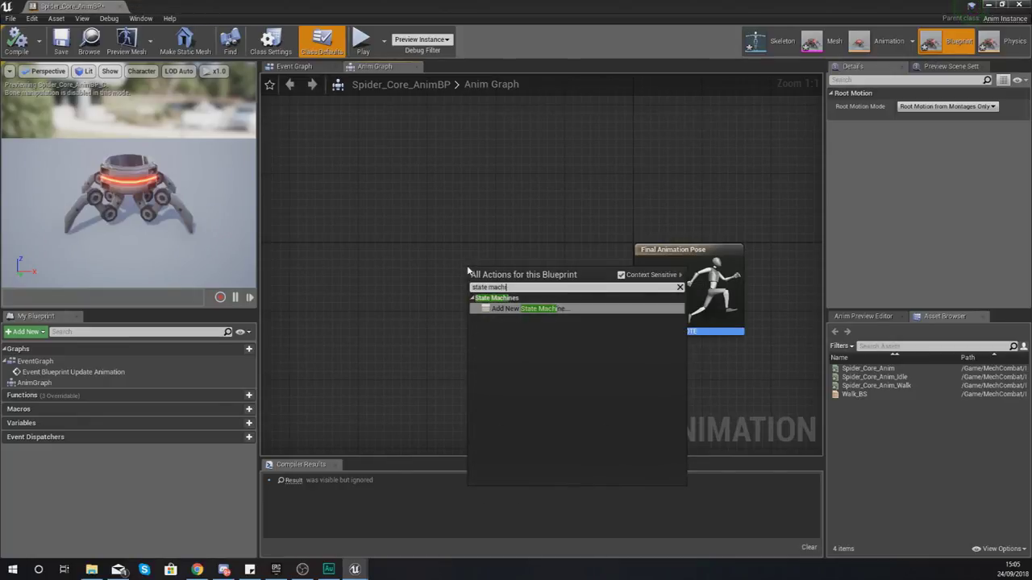
{"action": "key", "text": "Escape"}
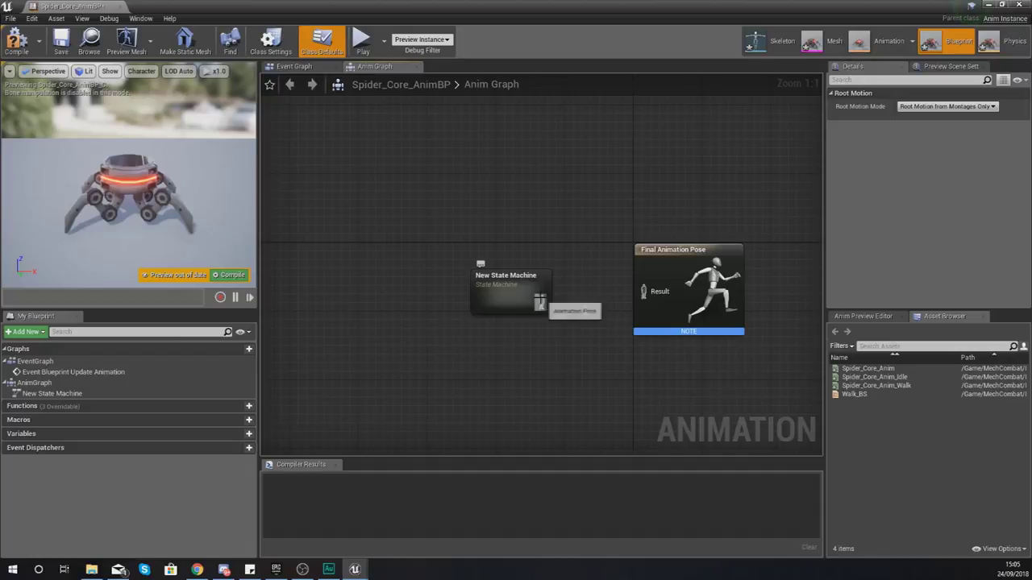
{"action": "left_click_drag", "start_coordinate": [541, 302], "coordinate": [643, 291]}
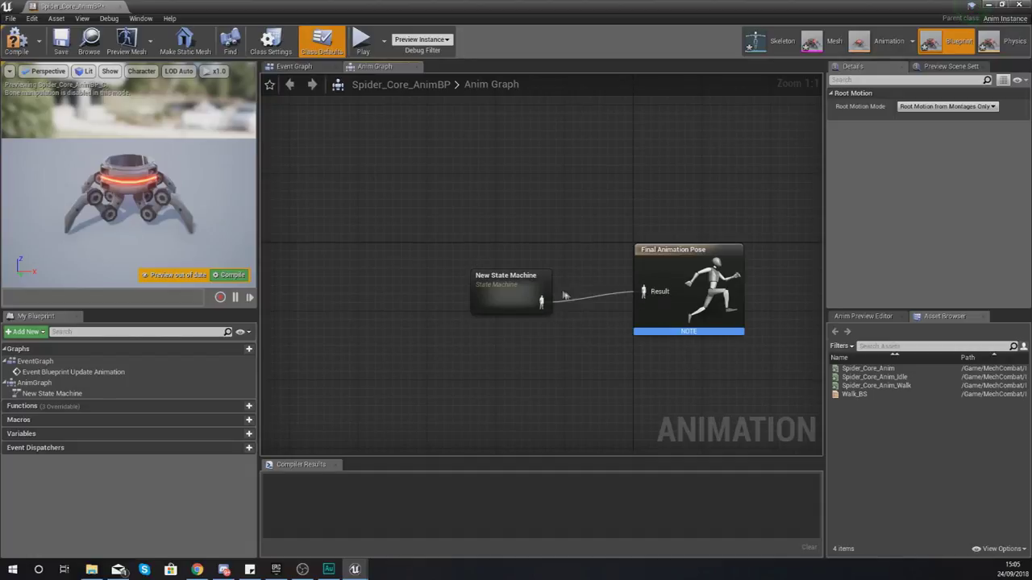
Step: Open the new state machine and add a state named Idle linked from Entry
{"action": "double_click", "coordinate": [512, 295]}
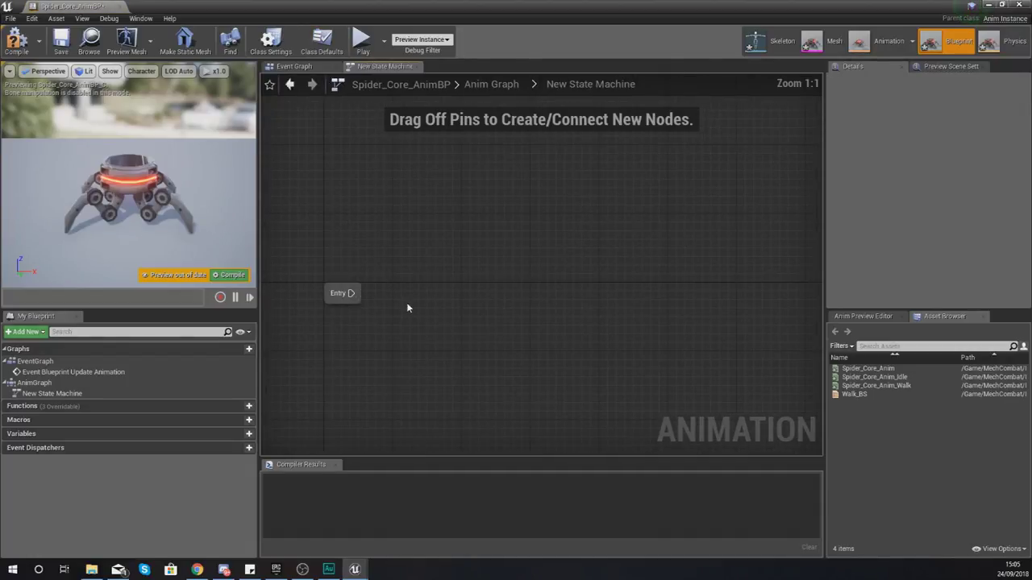
{"action": "left_click_drag", "start_coordinate": [355, 293], "coordinate": [461, 297]}
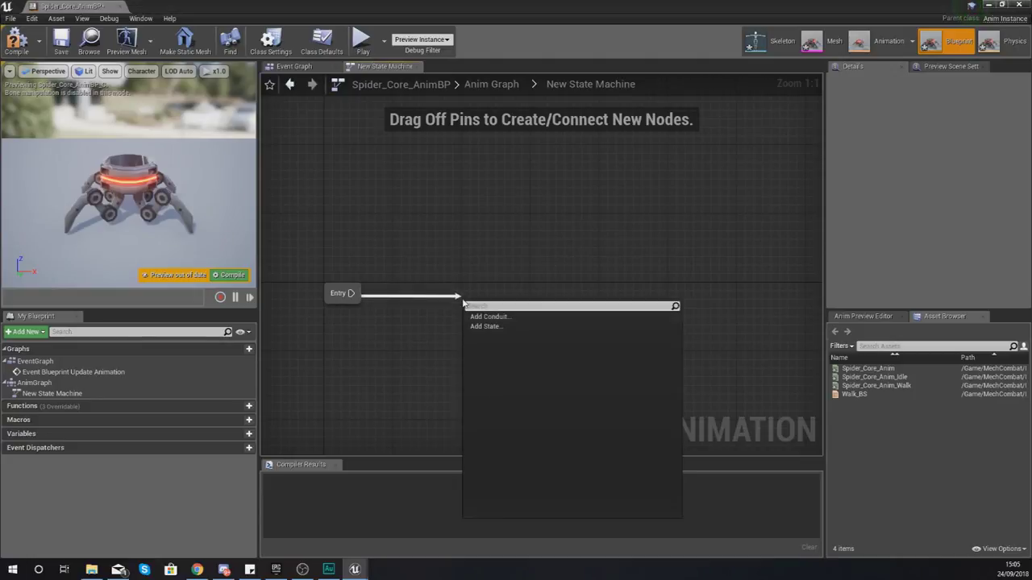
{"action": "left_click", "coordinate": [487, 327]}
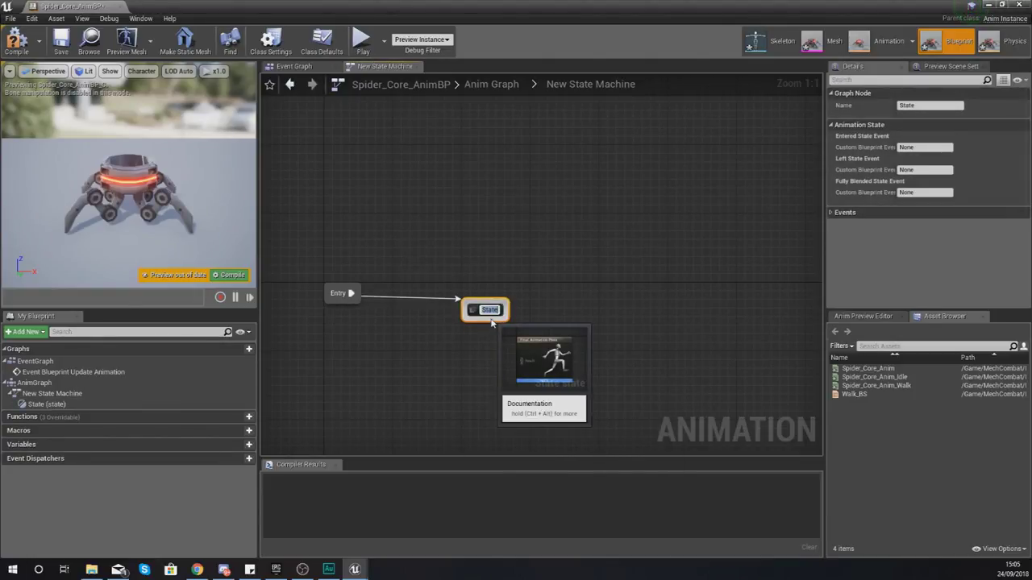
{"action": "key", "text": "Return"}
Step: Add a state named Walk linked from Idle, and create a return transition from Walk to Idle
{"action": "left_click_drag", "start_coordinate": [488, 320], "coordinate": [571, 297]}
{"action": "left_click", "coordinate": [588, 328]}
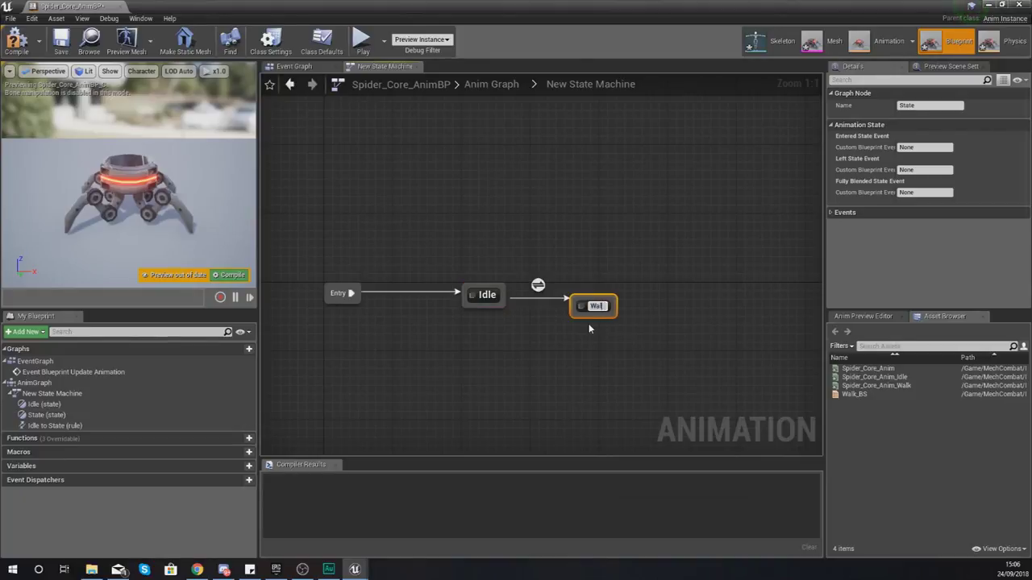
{"action": "type", "text": "Walk"}
{"action": "key", "text": "Return"}
{"action": "left_click_drag", "start_coordinate": [592, 306], "coordinate": [498, 304]}
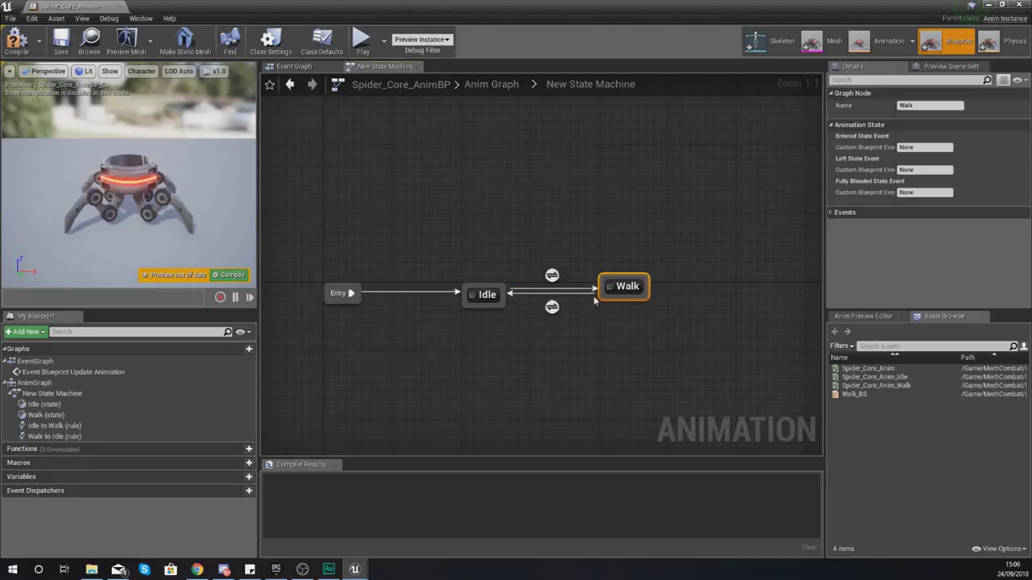
{"action": "left_click", "coordinate": [614, 291]}
Step: Open the Idle state, place Spider_Core_Anim_Idle in its graph, and connect it to the Final Animation Pose
{"action": "left_click", "coordinate": [482, 297]}
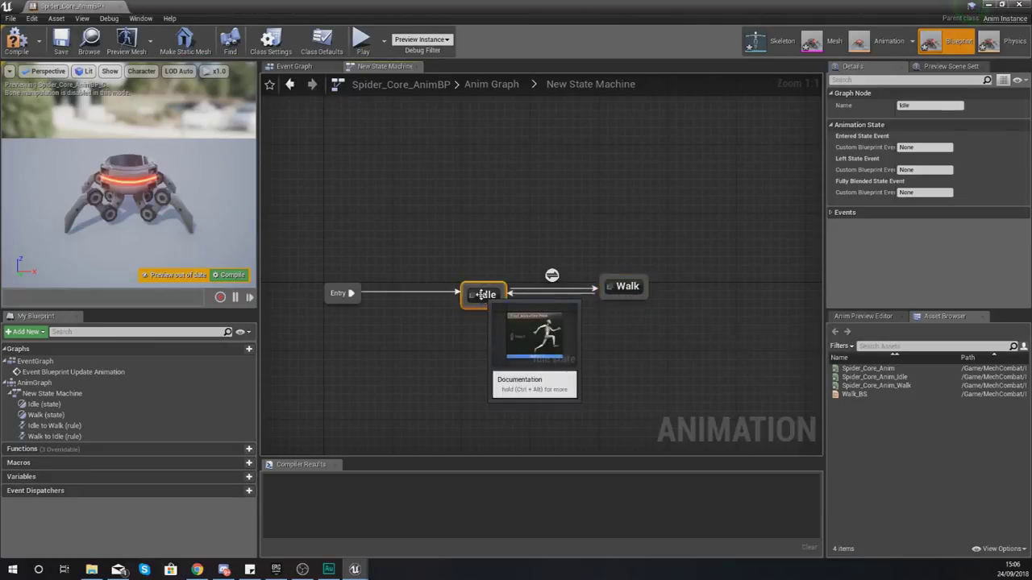
{"action": "double_click", "coordinate": [482, 297]}
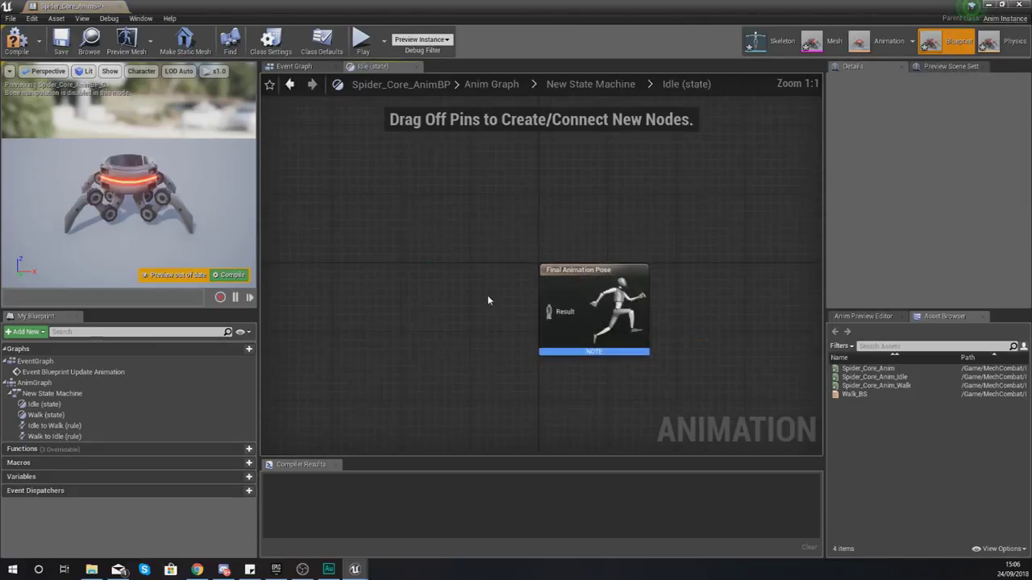
{"action": "left_click", "coordinate": [907, 377]}
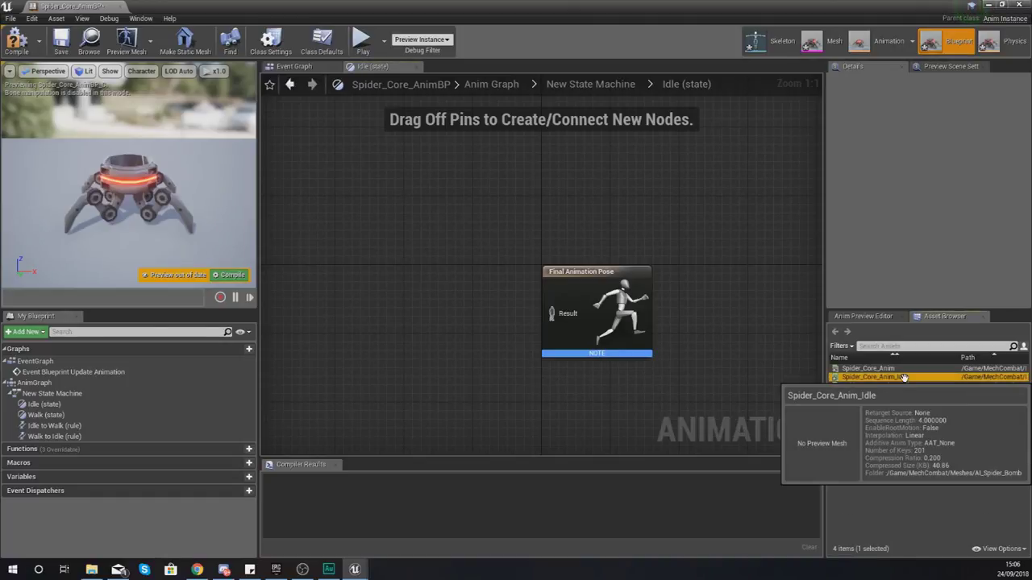
{"action": "left_click_drag", "start_coordinate": [908, 377], "coordinate": [353, 306]}
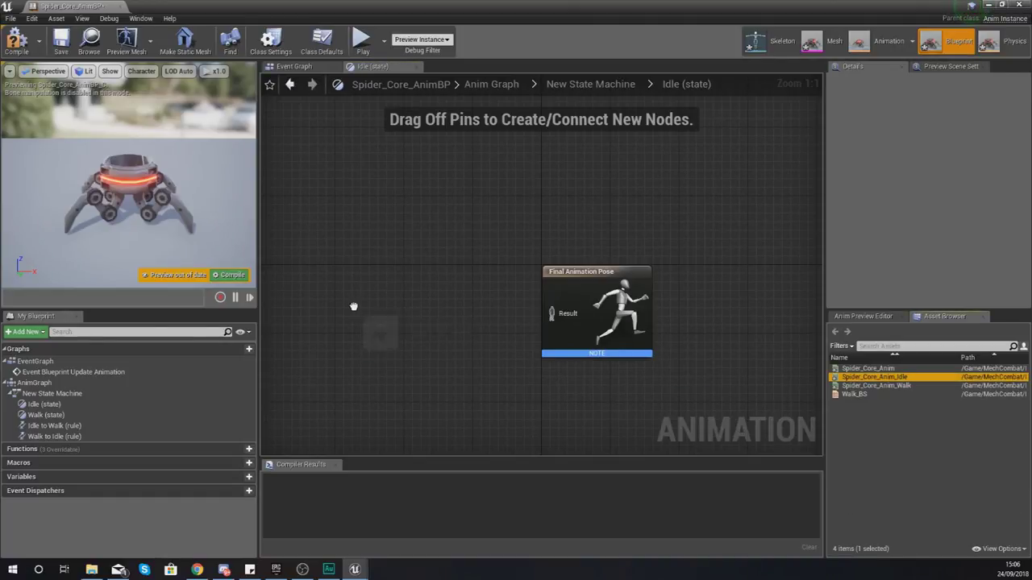
{"action": "left_click_drag", "start_coordinate": [551, 313], "coordinate": [451, 332]}
Step: Open the Walk state, place the Walk_BS blend space in its graph, and connect it to the Final Animation Pose
{"action": "left_click", "coordinate": [594, 85]}
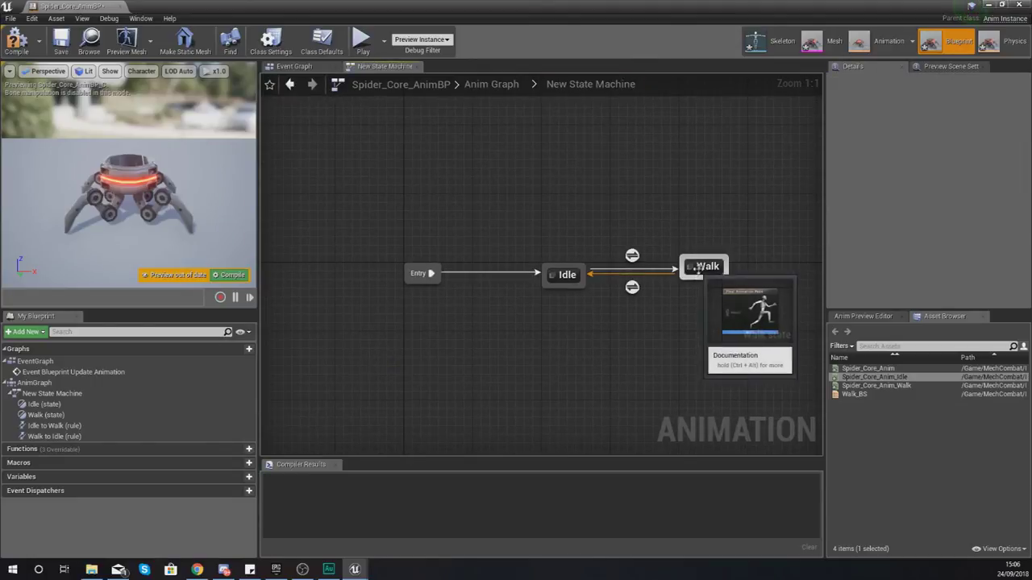
{"action": "left_click", "coordinate": [706, 278]}
{"action": "double_click", "coordinate": [706, 278]}
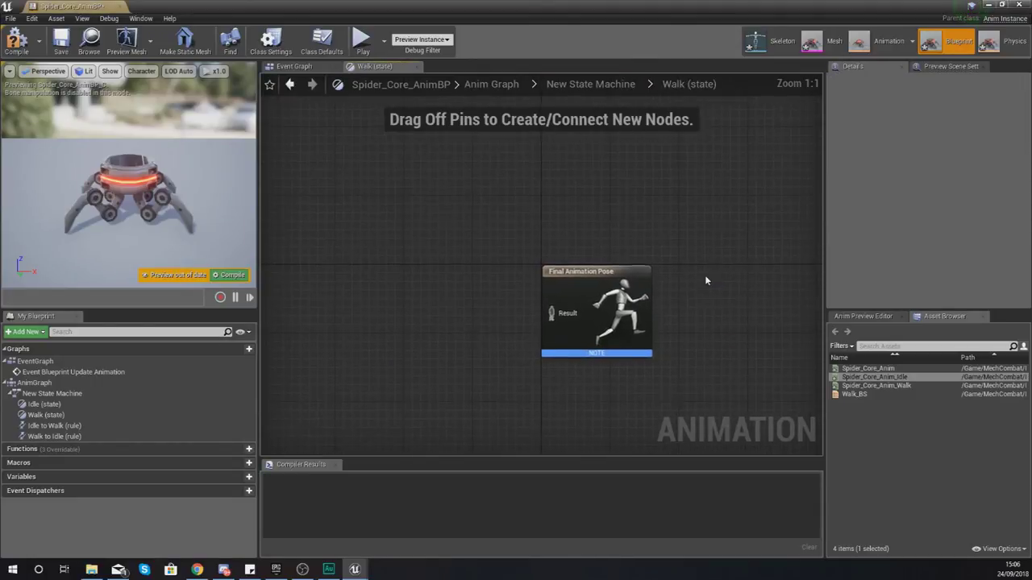
{"action": "left_click", "coordinate": [865, 394]}
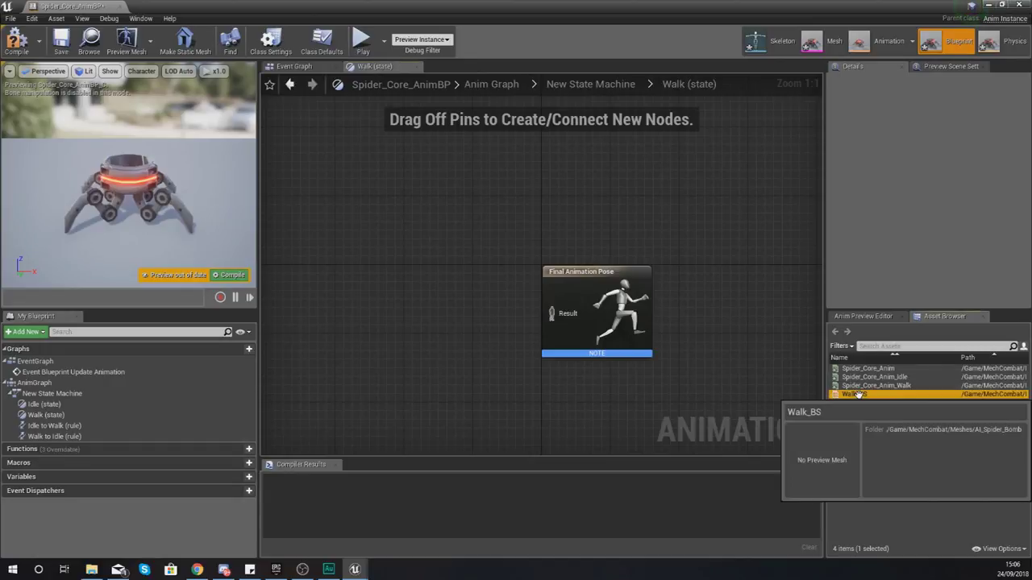
{"action": "left_click_drag", "start_coordinate": [868, 394], "coordinate": [342, 292]}
{"action": "left_click_drag", "start_coordinate": [422, 324], "coordinate": [552, 321]}
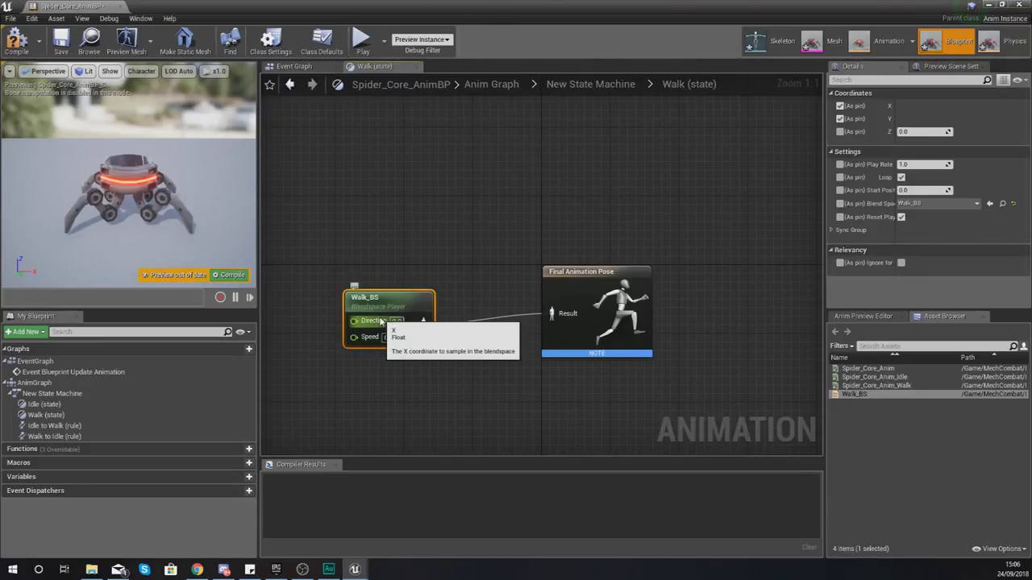
Step: In the Event Graph, add a Cast To Spider_Bomb node executed from Event Blueprint Update Animation
{"action": "left_click", "coordinate": [306, 71]}
{"action": "right_click_drag", "start_coordinate": [448, 220], "coordinate": [187, 230]}
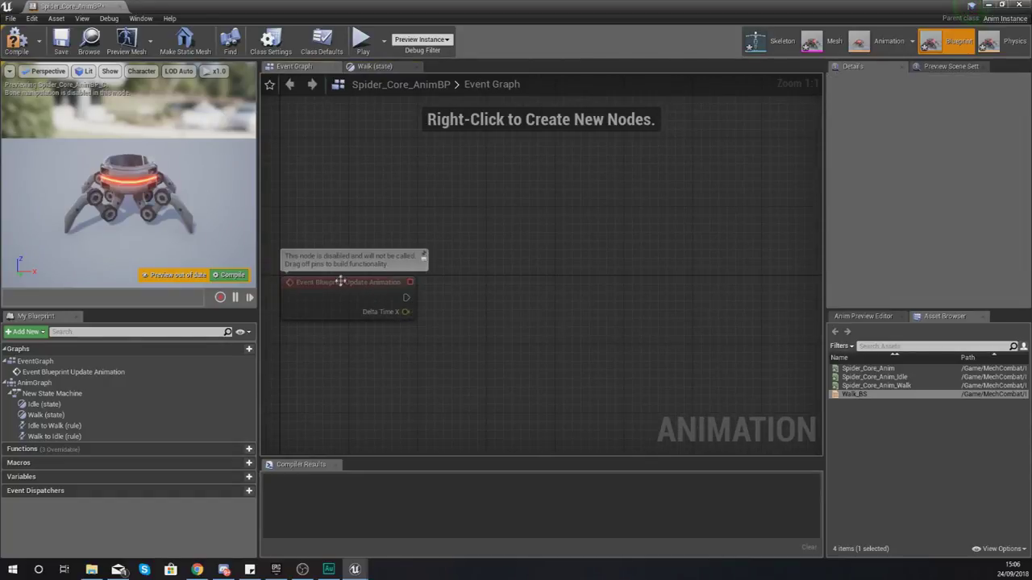
{"action": "left_click", "coordinate": [409, 300]}
{"action": "left_click_drag", "start_coordinate": [406, 297], "coordinate": [465, 298]}
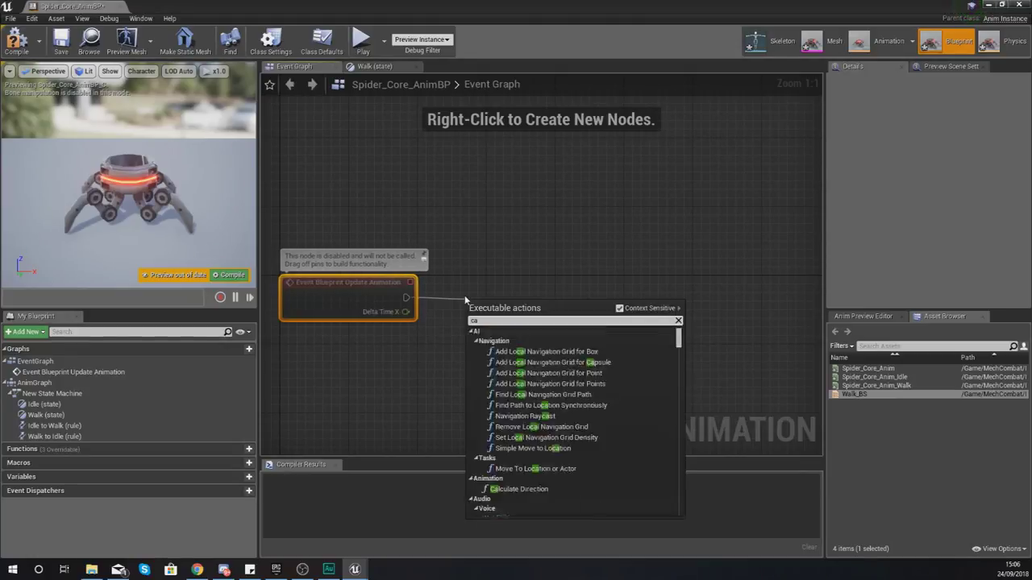
{"action": "type", "text": "cast to spider"}
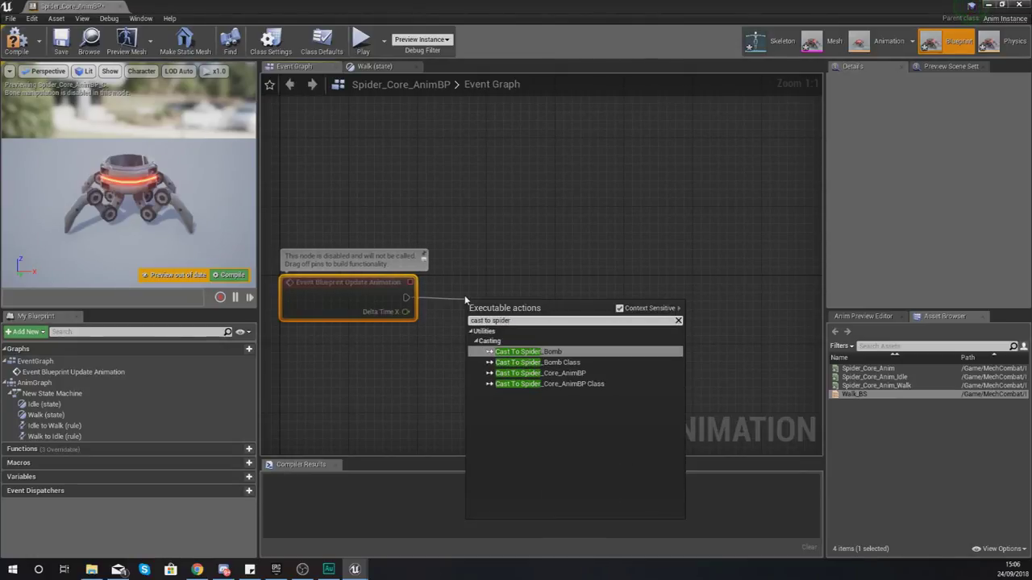
{"action": "left_click", "coordinate": [542, 357]}
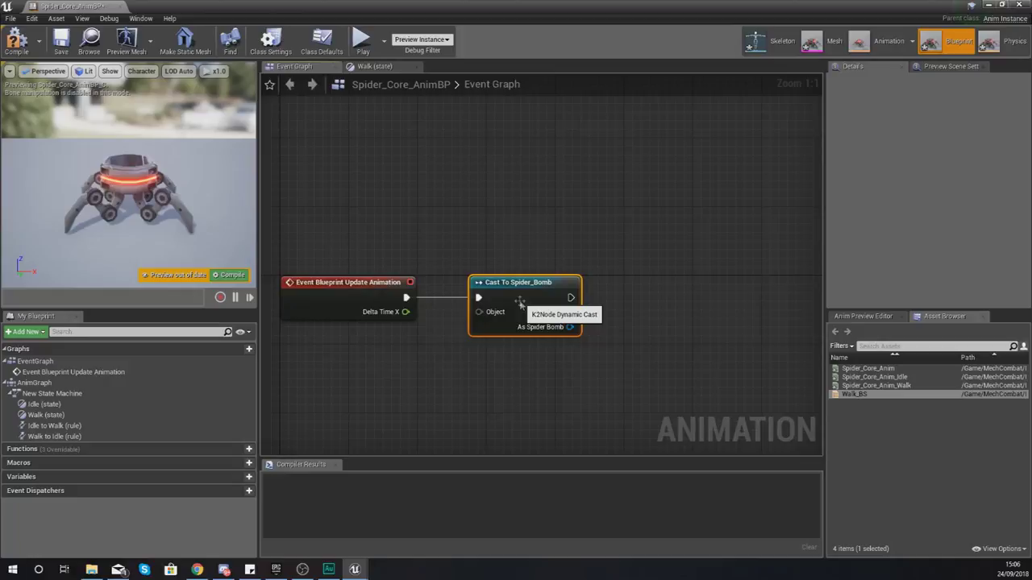
Step: Add a Get Velocity node targeting the cast's As Spider Bomb output
{"action": "right_click_drag", "start_coordinate": [613, 318], "coordinate": [511, 318]}
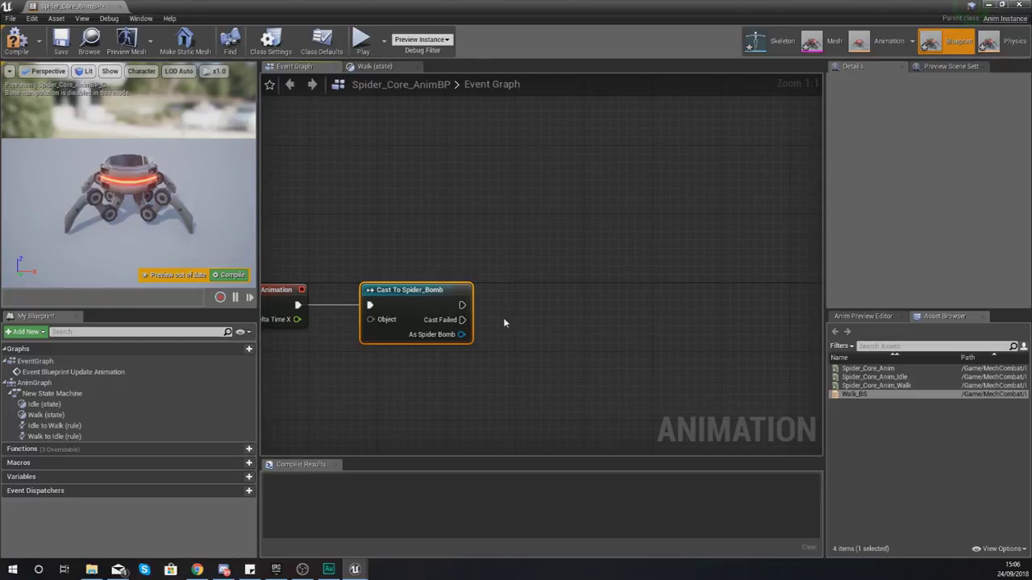
{"action": "left_click_drag", "start_coordinate": [461, 333], "coordinate": [534, 332]}
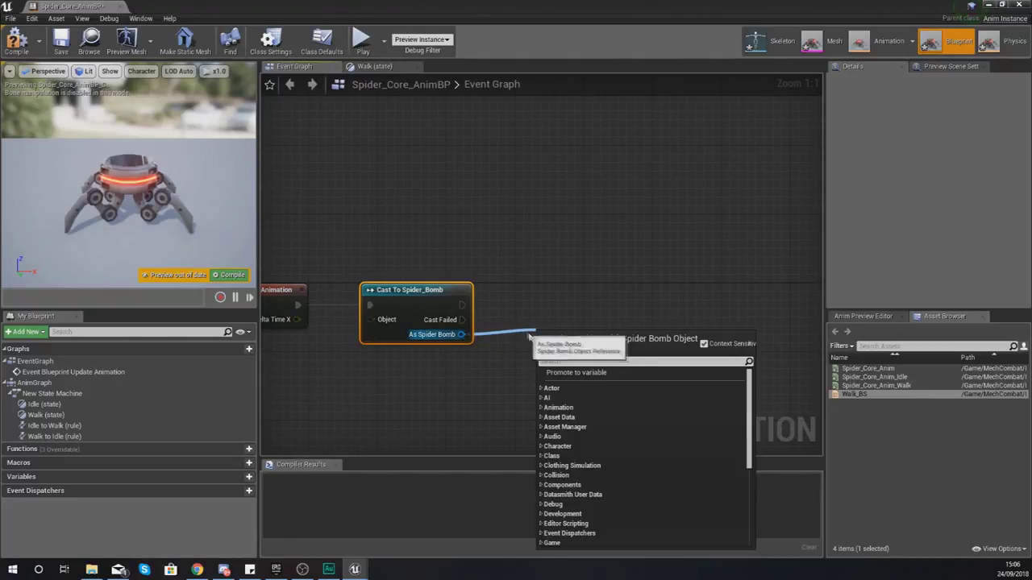
{"action": "type", "text": "get vel"}
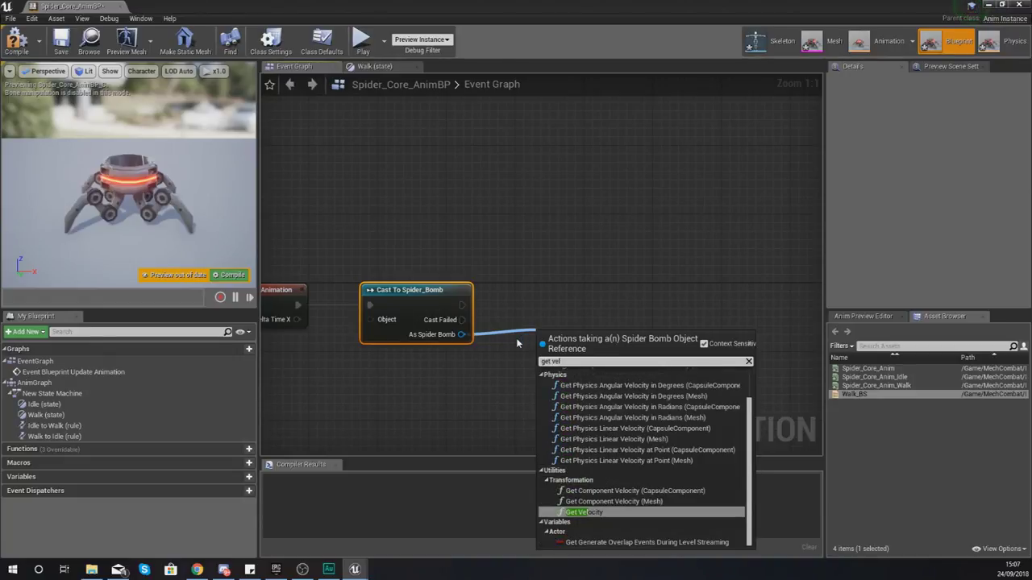
{"action": "key", "text": "Return"}
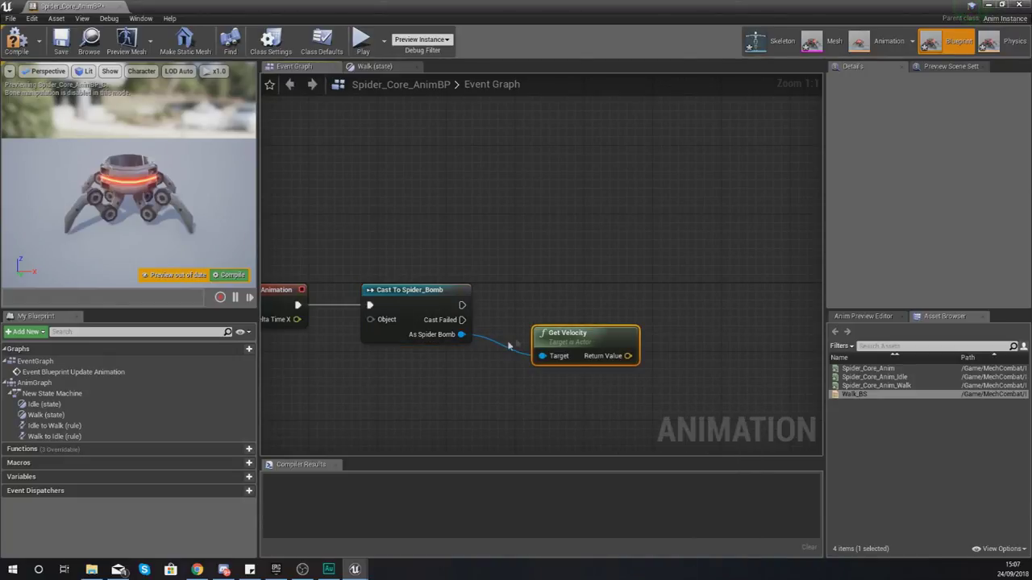
{"action": "left_click_drag", "start_coordinate": [461, 334], "coordinate": [496, 389]}
{"action": "type", "text": "get d"}
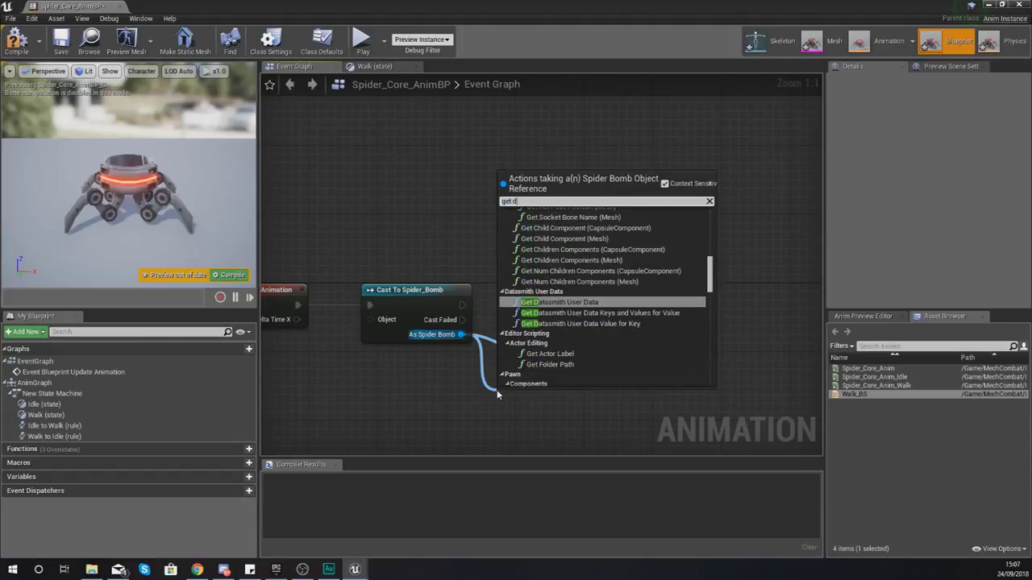
{"action": "type", "text": "irect"}
{"action": "key", "text": "ctrl+a"}
{"action": "key", "text": "BackSpace"}
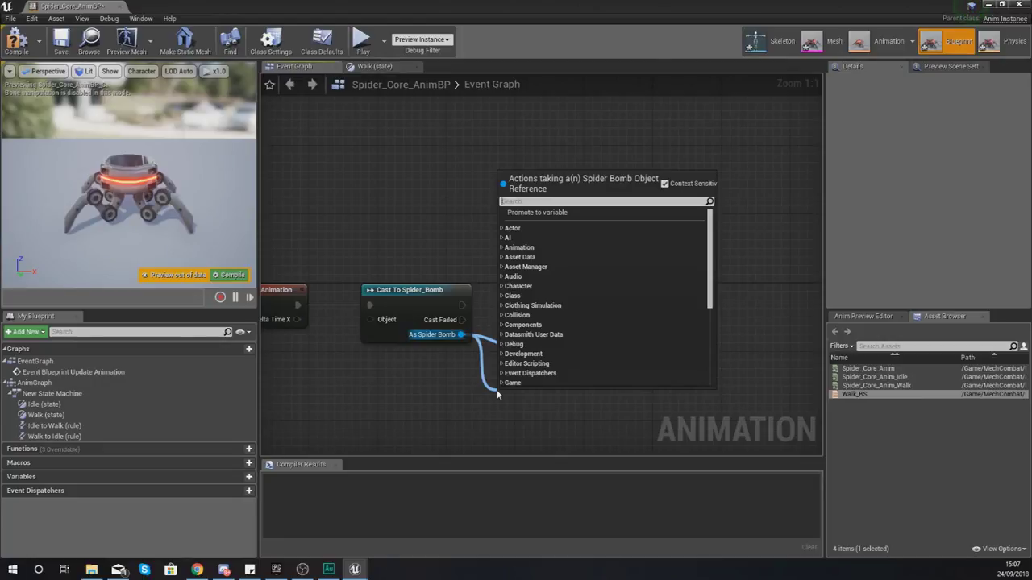
{"action": "type", "text": "get velocity"}
{"action": "key", "text": "Return"}
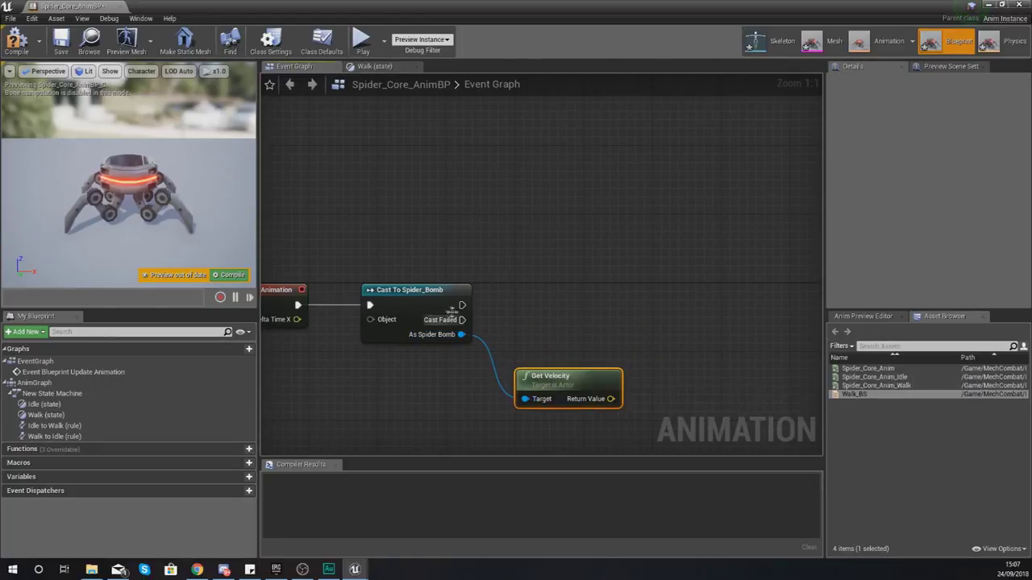
Step: Add a GetActorRotation node targeting the cast's As Spider Bomb output and place it below the Get Velocity node
{"action": "left_click_drag", "start_coordinate": [460, 334], "coordinate": [482, 435], "text": "ctrl"}
{"action": "type", "text": "get rot"}
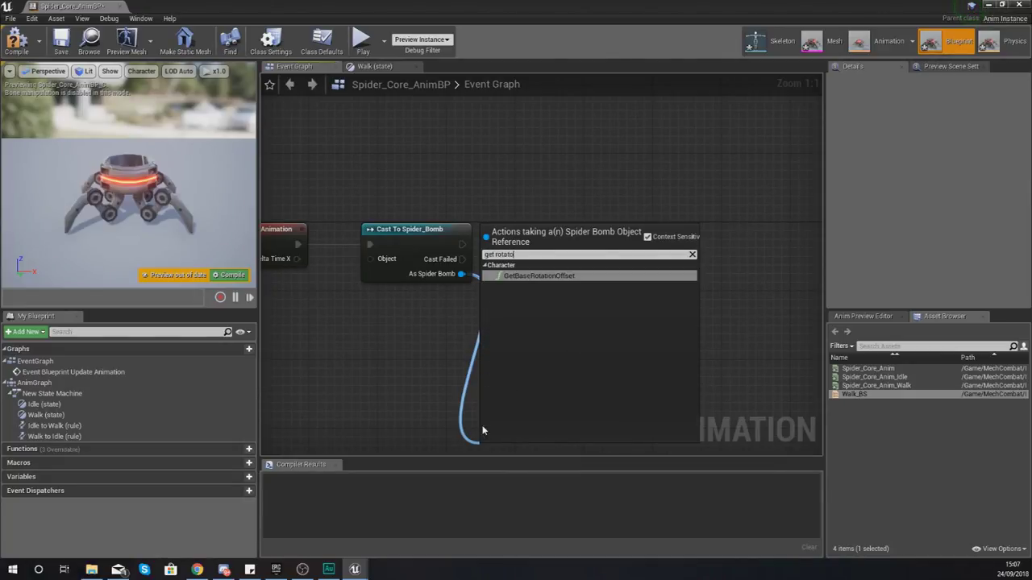
{"action": "type", "text": "at"}
{"action": "key", "text": "BackSpace"}
{"action": "key", "text": "BackSpace"}
{"action": "key", "text": "BackSpace"}
{"action": "key", "text": "BackSpace"}
{"action": "key", "text": "BackSpace"}
{"action": "type", "text": "actor r"}
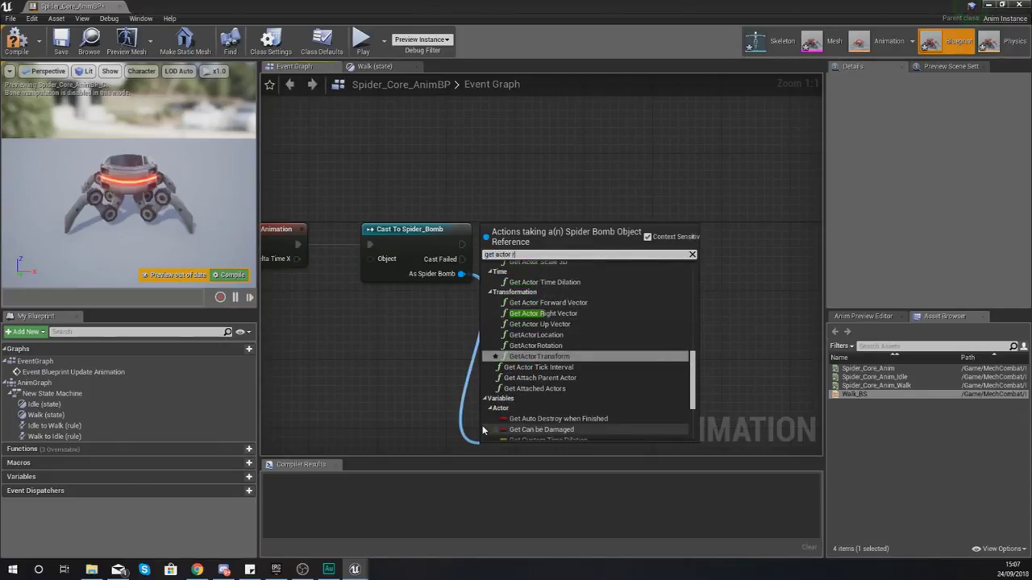
{"action": "type", "text": "otatio"}
{"action": "key", "text": "Return"}
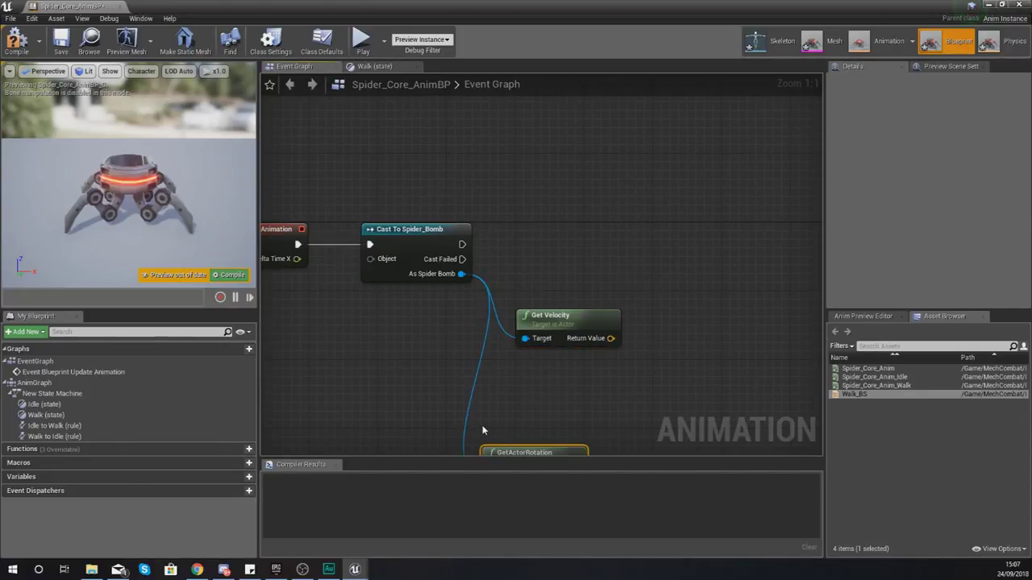
{"action": "right_click_drag", "start_coordinate": [482, 431], "coordinate": [397, 404]}
{"action": "left_click_drag", "start_coordinate": [459, 435], "coordinate": [494, 366]}
{"action": "left_click", "coordinate": [368, 271]}
Step: Add a Calculate Direction node executed from the cast, and feed its Velocity from Get Velocity and Base Rotation from GetActorRotation
{"action": "left_click_drag", "start_coordinate": [374, 248], "coordinate": [555, 200]}
{"action": "type", "text": "calcu"}
{"action": "key", "text": "Return"}
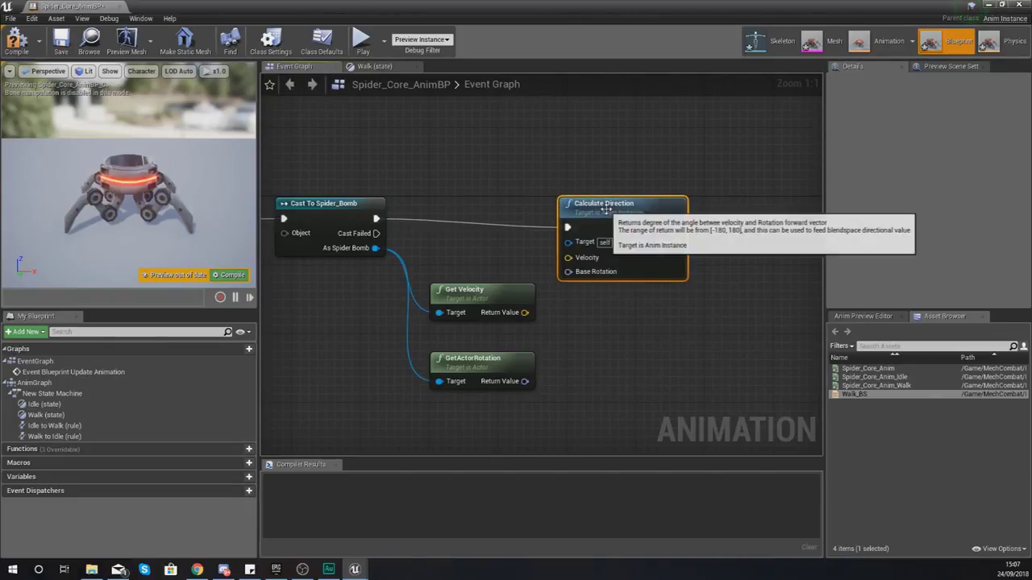
{"action": "left_click_drag", "start_coordinate": [603, 210], "coordinate": [628, 227]}
{"action": "left_click_drag", "start_coordinate": [525, 312], "coordinate": [594, 277]}
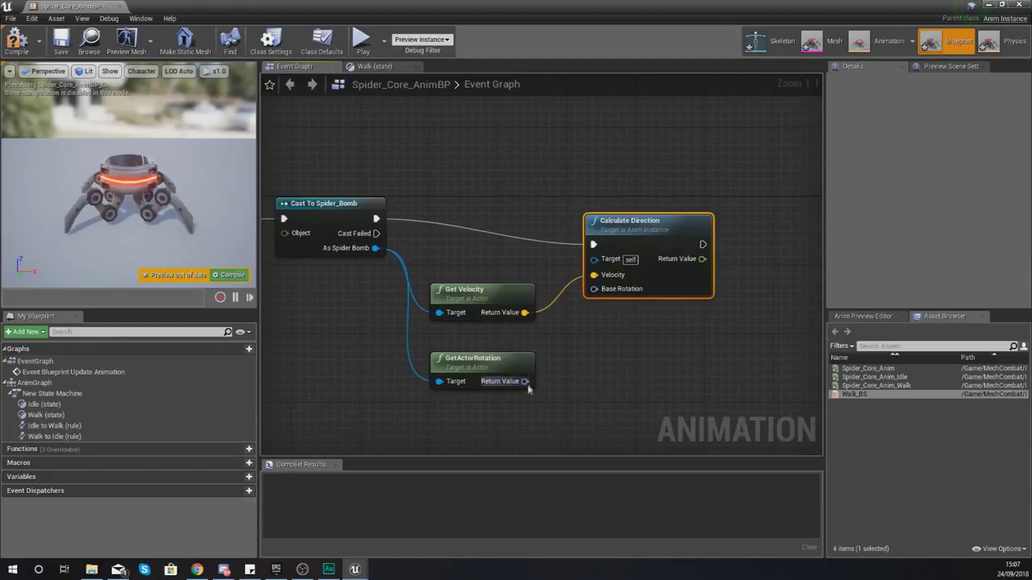
{"action": "left_click_drag", "start_coordinate": [525, 381], "coordinate": [609, 295]}
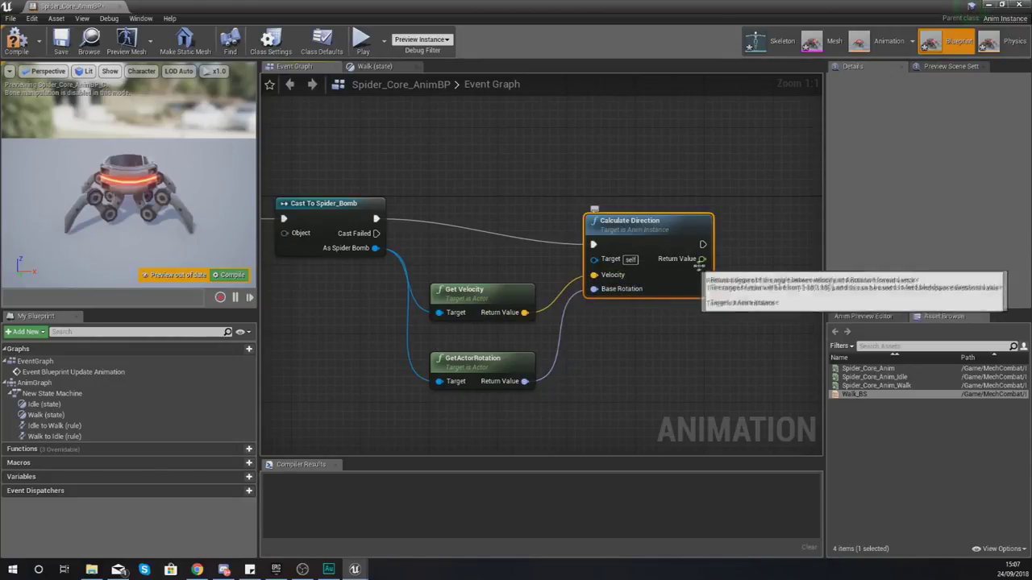
Step: Promote Calculate Direction's Return Value to a variable named Direction
{"action": "right_click_drag", "start_coordinate": [696, 266], "coordinate": [588, 274]}
{"action": "left_click_drag", "start_coordinate": [588, 272], "coordinate": [675, 260]}
{"action": "left_click", "coordinate": [700, 296]}
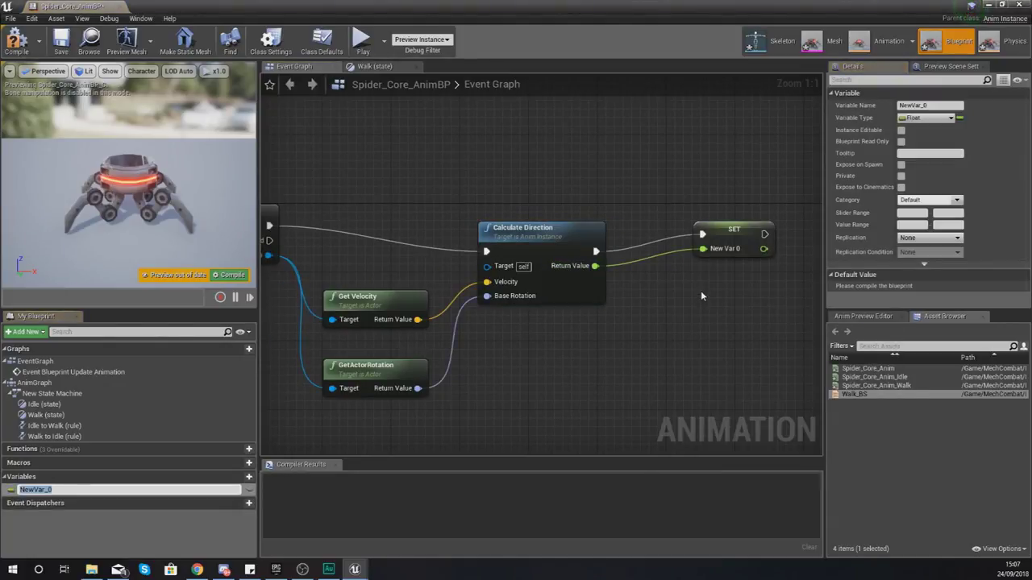
{"action": "type", "text": "Direction"}
{"action": "key", "text": "Return"}
Step: Add a VectorLength node fed by Get Velocity's Return Value and place it below the SET Direction node
{"action": "right_click_drag", "start_coordinate": [700, 290], "coordinate": [668, 271]}
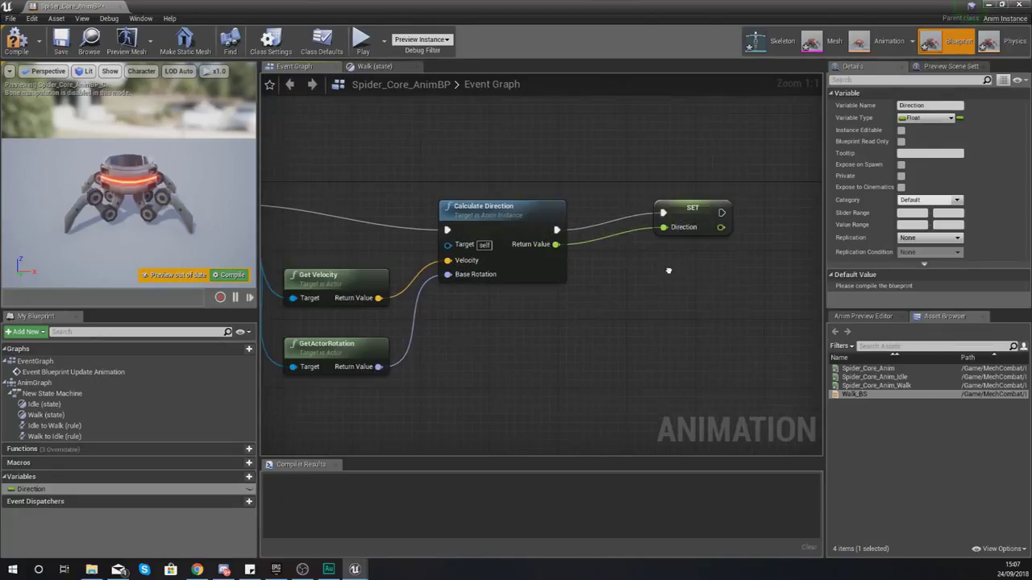
{"action": "left_click_drag", "start_coordinate": [377, 297], "coordinate": [553, 355]}
{"action": "type", "text": "get"}
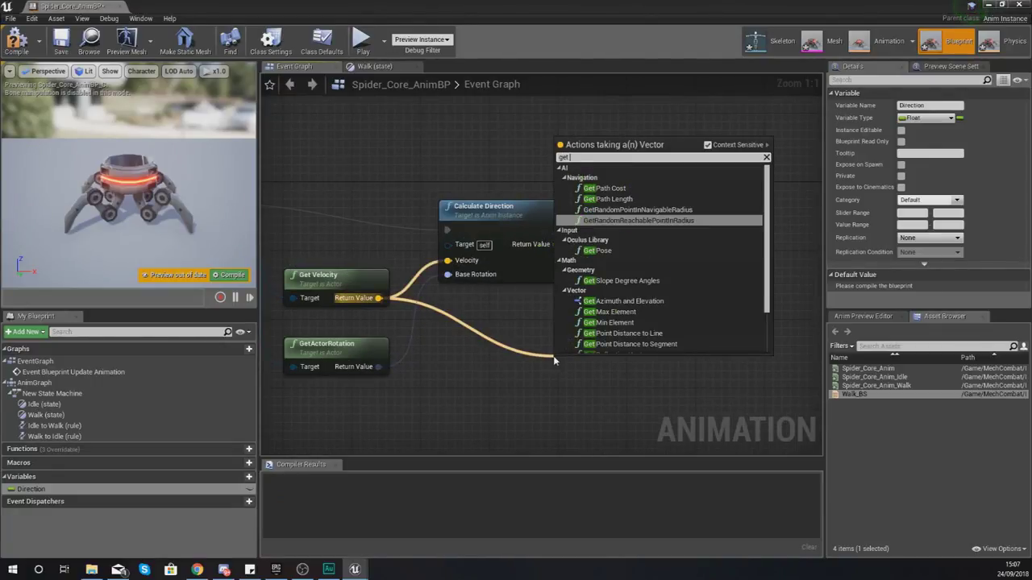
{"action": "type", "text": " le"}
{"action": "key", "text": "BackSpace"}
{"action": "key", "text": "BackSpace"}
{"action": "key", "text": "BackSpace"}
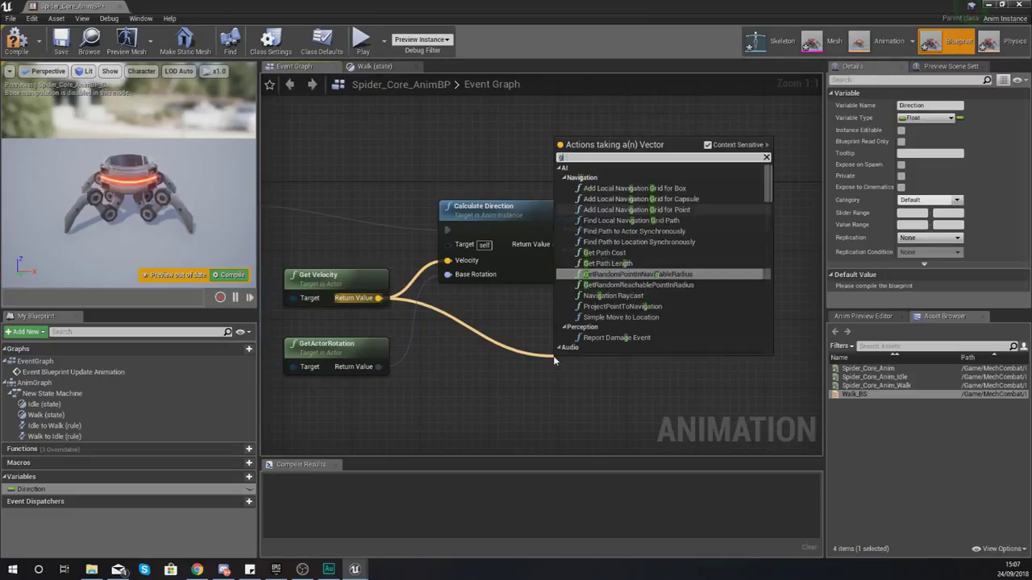
{"action": "key", "text": "BackSpace"}
{"action": "key", "text": "BackSpace"}
{"action": "key", "text": "BackSpace"}
{"action": "type", "text": "vector le"}
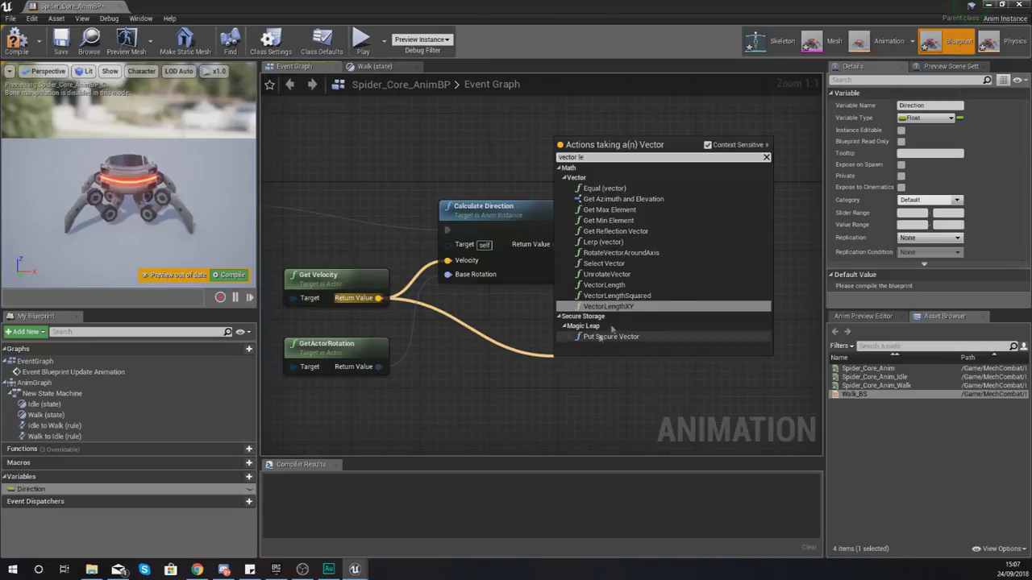
{"action": "left_click", "coordinate": [678, 286]}
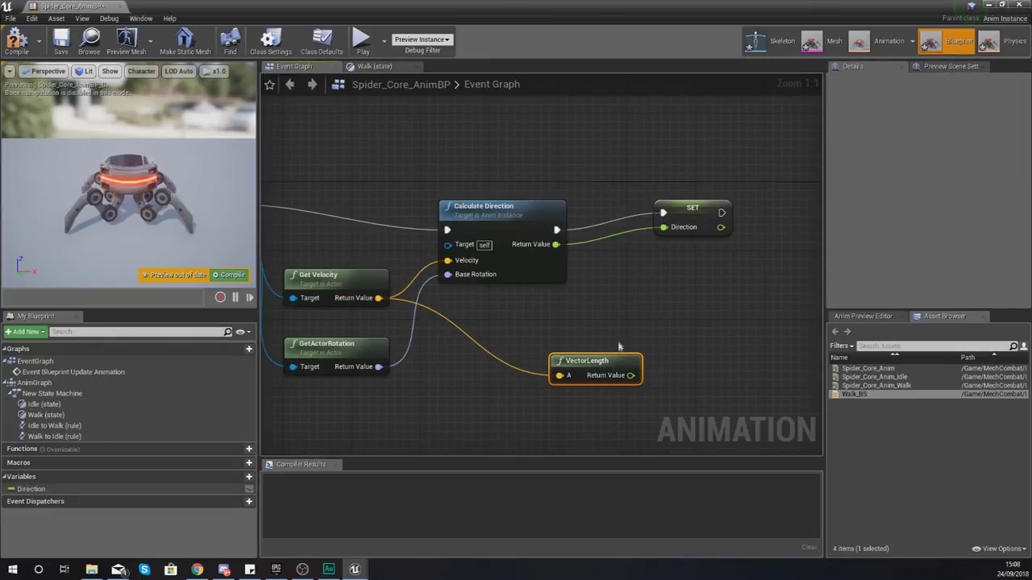
{"action": "left_click_drag", "start_coordinate": [617, 352], "coordinate": [719, 305]}
Step: Promote VectorLength's Return Value to a variable named Speed, and execute its SET node after SET Direction
{"action": "right_click_drag", "start_coordinate": [720, 306], "coordinate": [624, 312]}
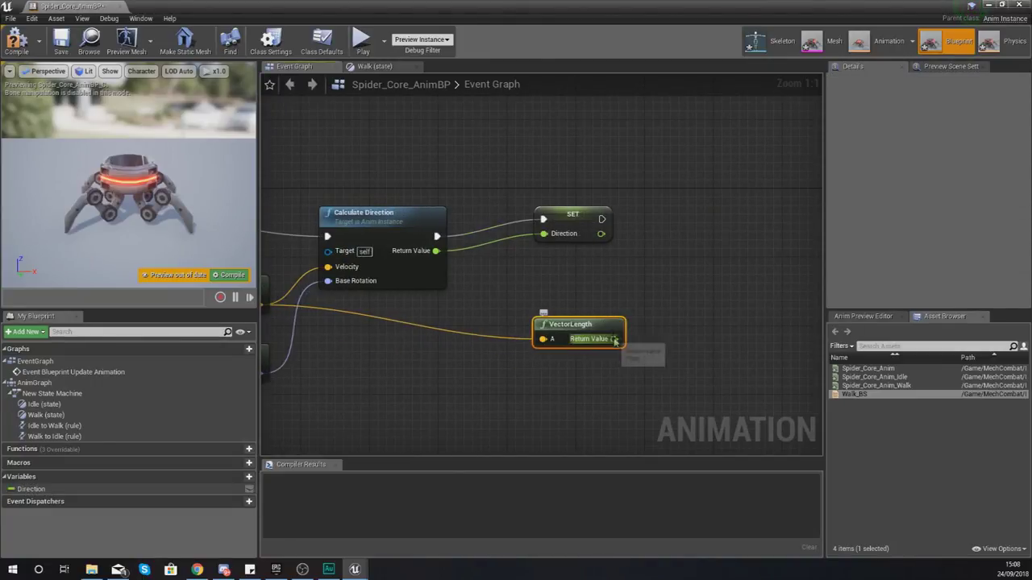
{"action": "left_click_drag", "start_coordinate": [614, 339], "coordinate": [706, 268]}
{"action": "left_click", "coordinate": [712, 290]}
{"action": "type", "text": "Speed"}
{"action": "key", "text": "Return"}
{"action": "right_click", "coordinate": [713, 286]}
{"action": "left_click", "coordinate": [742, 269]}
{"action": "left_click_drag", "start_coordinate": [759, 321], "coordinate": [673, 204]}
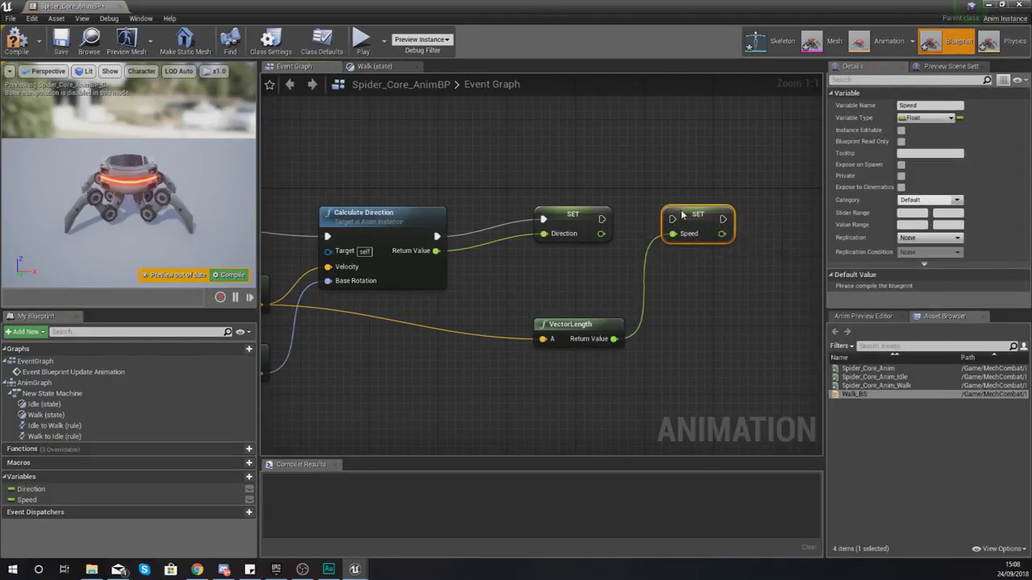
{"action": "left_click_drag", "start_coordinate": [601, 218], "coordinate": [691, 225]}
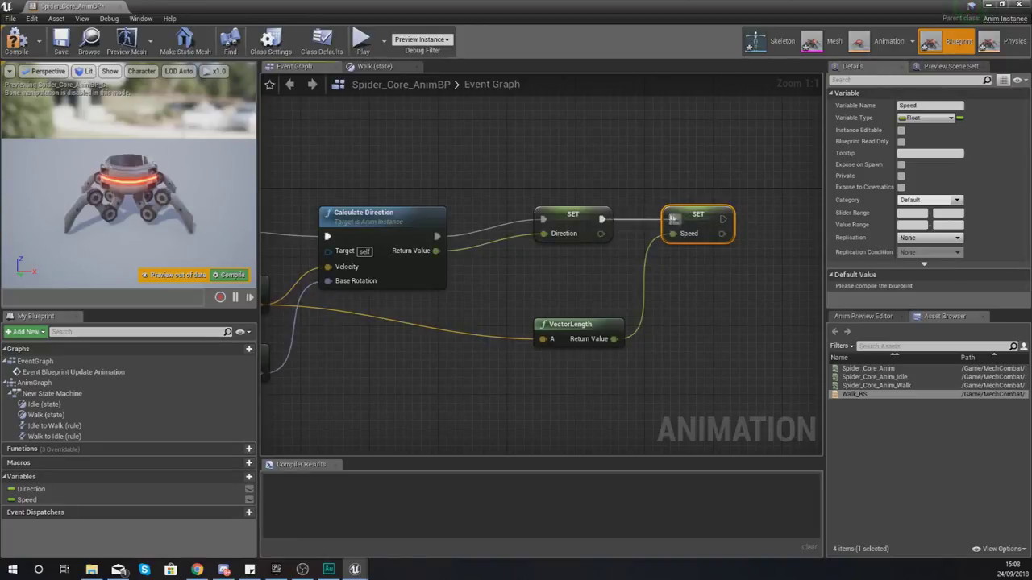
{"action": "scroll", "coordinate": [635, 291], "scroll_direction": "down", "scroll_amount": 5}
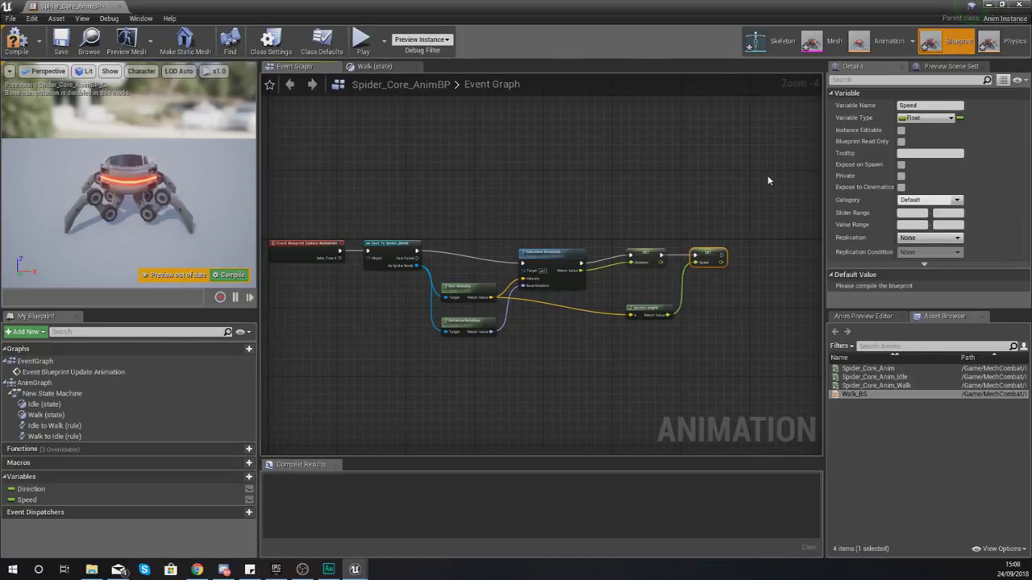
Step: In the Walk state, connect the Direction and Speed variables to Walk_BS's matching inputs, and compile the Blueprint
{"action": "left_click", "coordinate": [377, 66]}
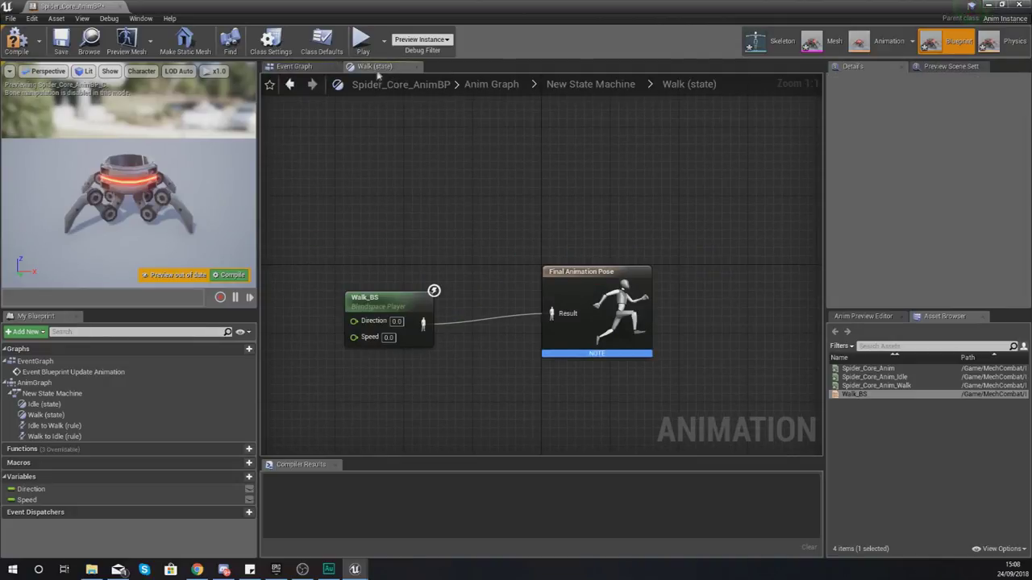
{"action": "left_click", "coordinate": [70, 489]}
{"action": "left_click_drag", "start_coordinate": [70, 489], "coordinate": [289, 336]}
{"action": "left_click", "coordinate": [316, 345]}
{"action": "right_click_drag", "start_coordinate": [296, 326], "coordinate": [395, 312]}
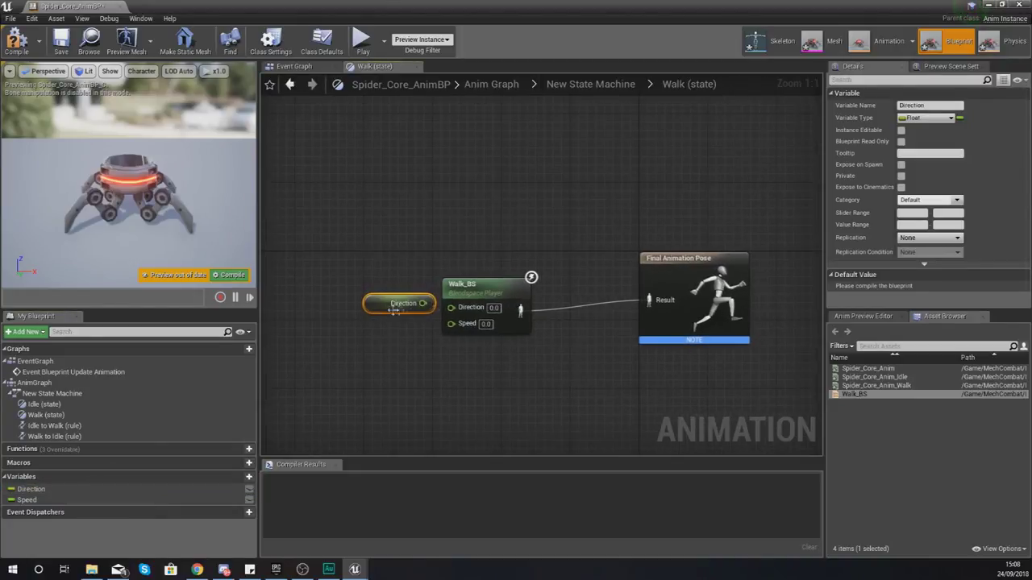
{"action": "left_click_drag", "start_coordinate": [423, 303], "coordinate": [452, 307]}
{"action": "left_click_drag", "start_coordinate": [27, 500], "coordinate": [452, 321]}
{"action": "left_click", "coordinate": [359, 369]}
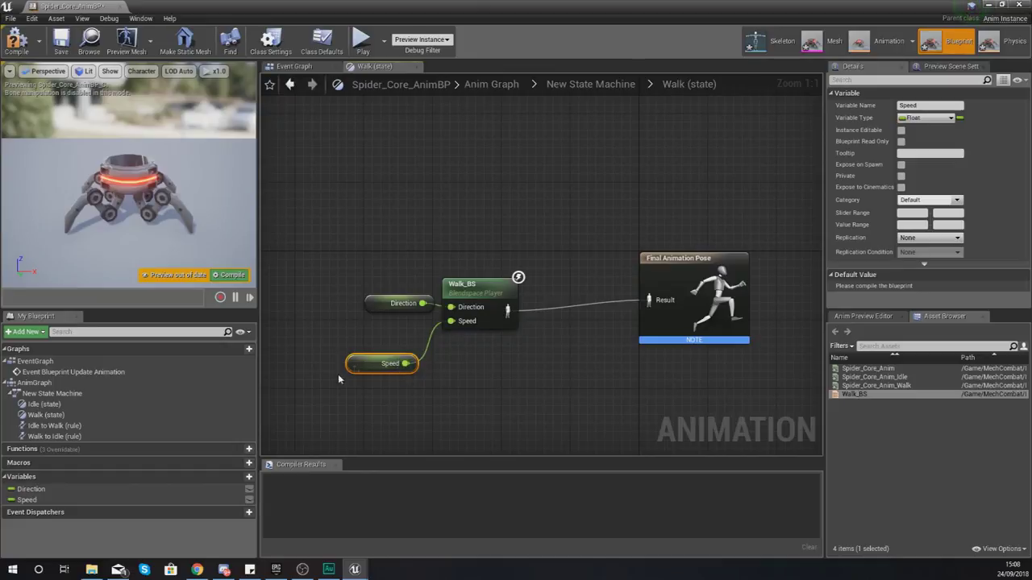
{"action": "left_click_drag", "start_coordinate": [356, 367], "coordinate": [359, 343]}
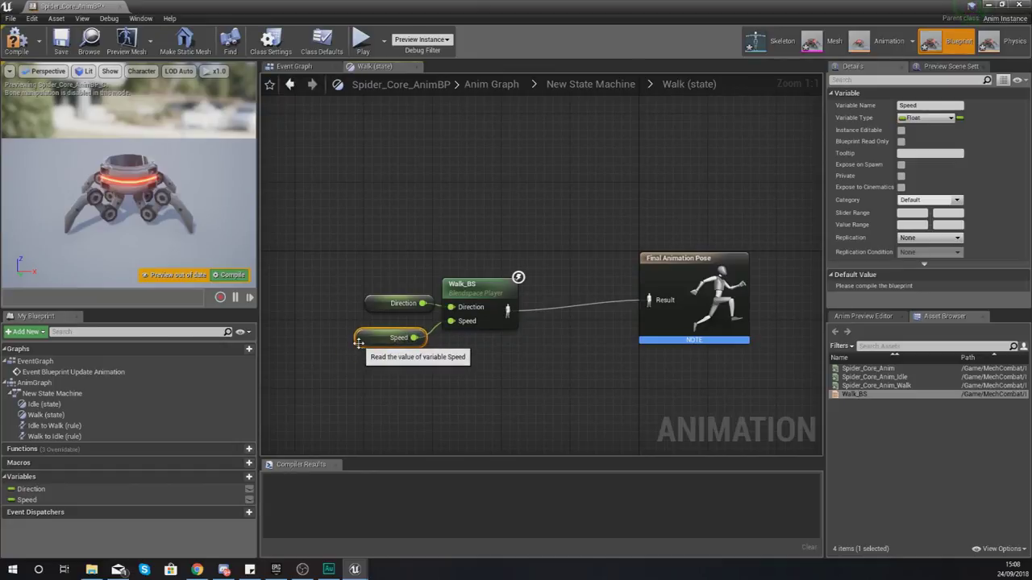
{"action": "left_click", "coordinate": [20, 56]}
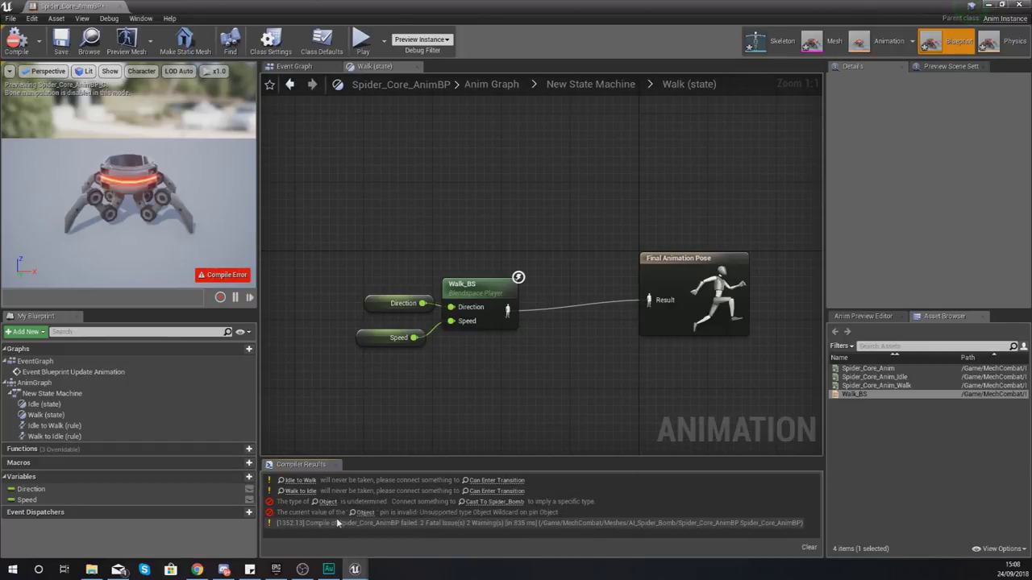
Step: In the Idle to Walk rule, drive Can Enter Transition with a float > float comparison checking Speed against 10.0
{"action": "left_click", "coordinate": [570, 84]}
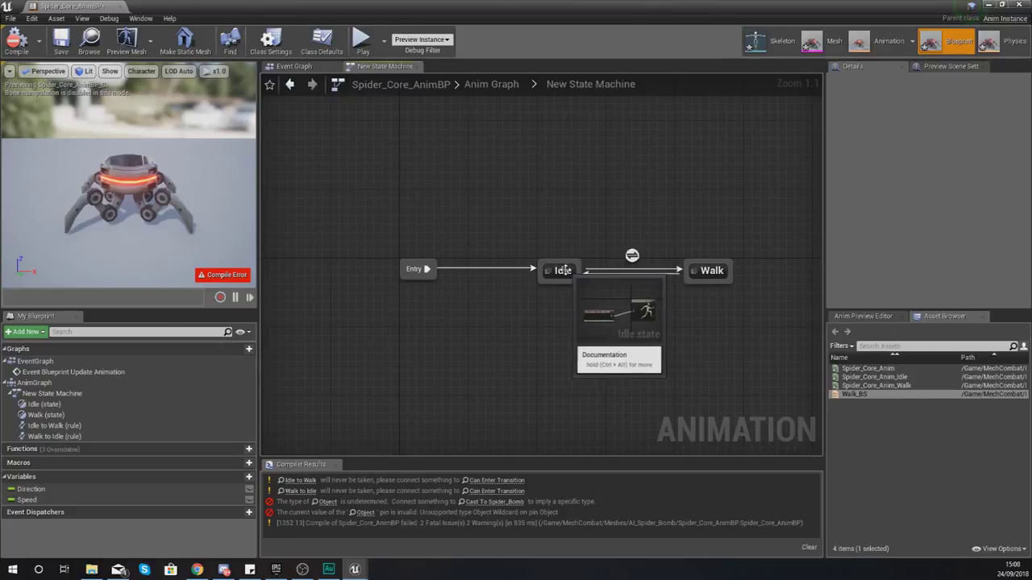
{"action": "double_click", "coordinate": [631, 257]}
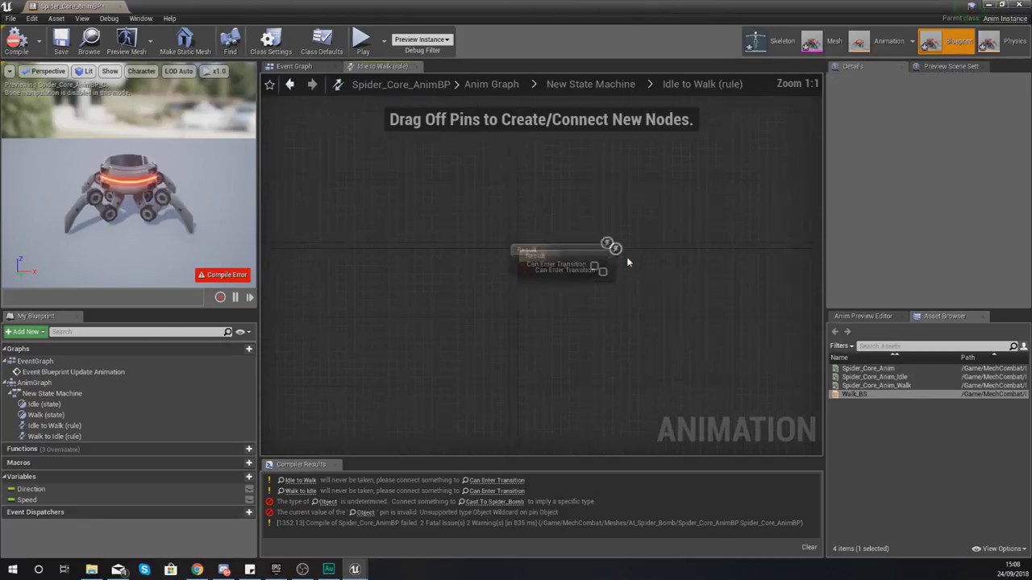
{"action": "left_click_drag", "start_coordinate": [558, 289], "coordinate": [393, 316]}
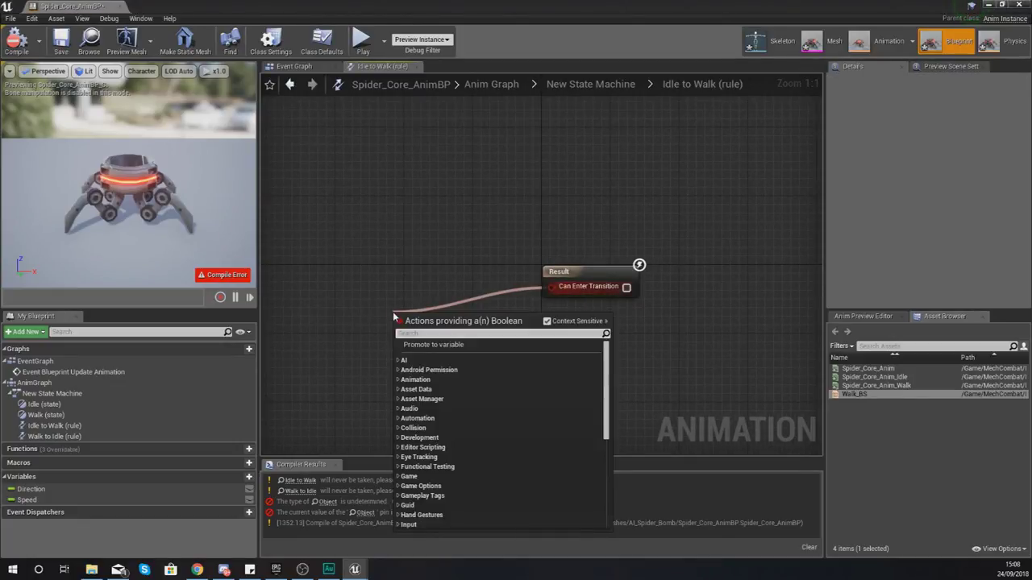
{"action": "type", "text": "float"}
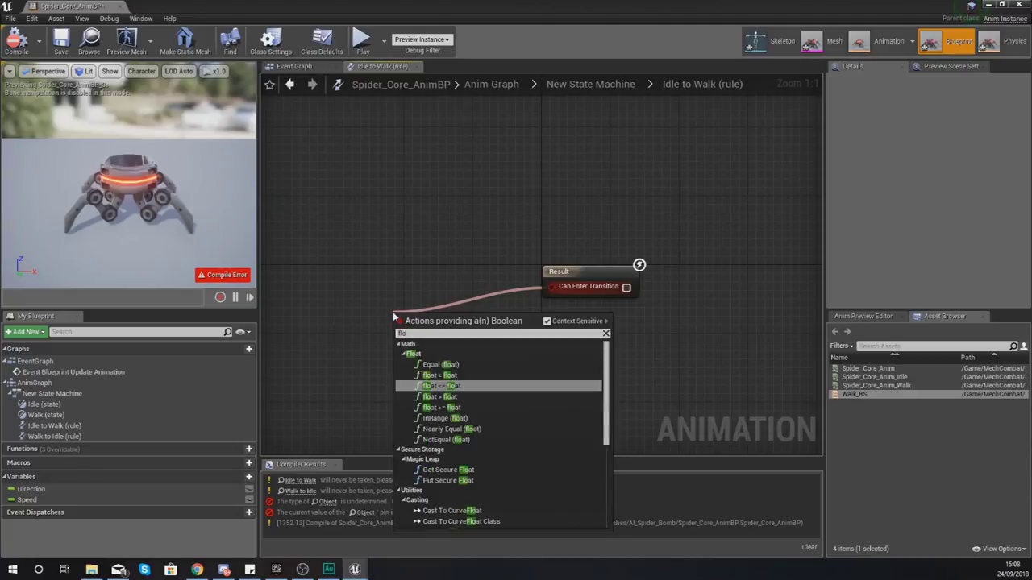
{"action": "left_click", "coordinate": [466, 400]}
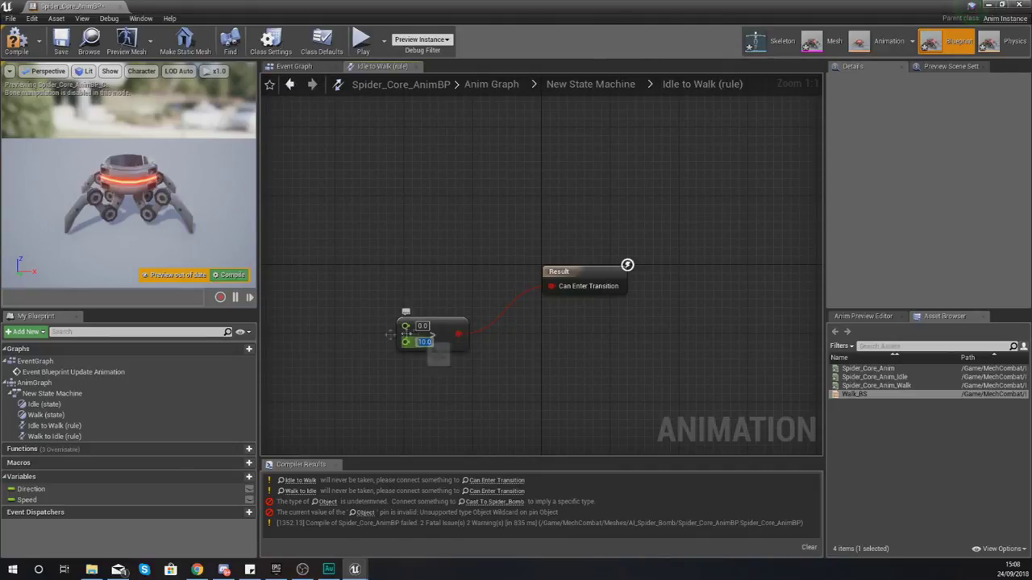
{"action": "left_click_drag", "start_coordinate": [87, 498], "coordinate": [339, 321], "text": "ctrl"}
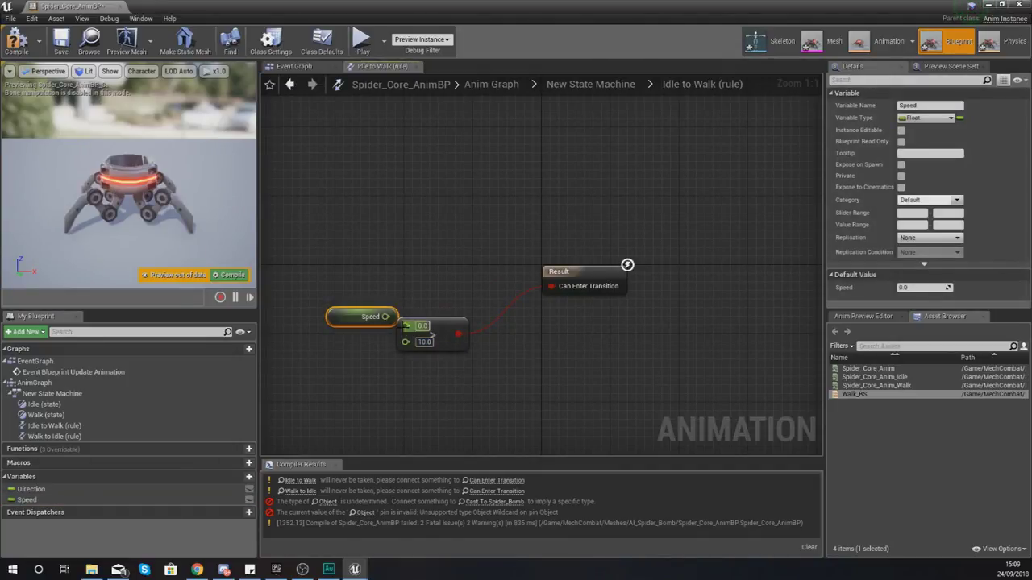
Step: In the Walk to Idle rule, drive Can Enter Transition with a float < float comparison checking Speed against 10.0, and compile
{"action": "left_click", "coordinate": [613, 84]}
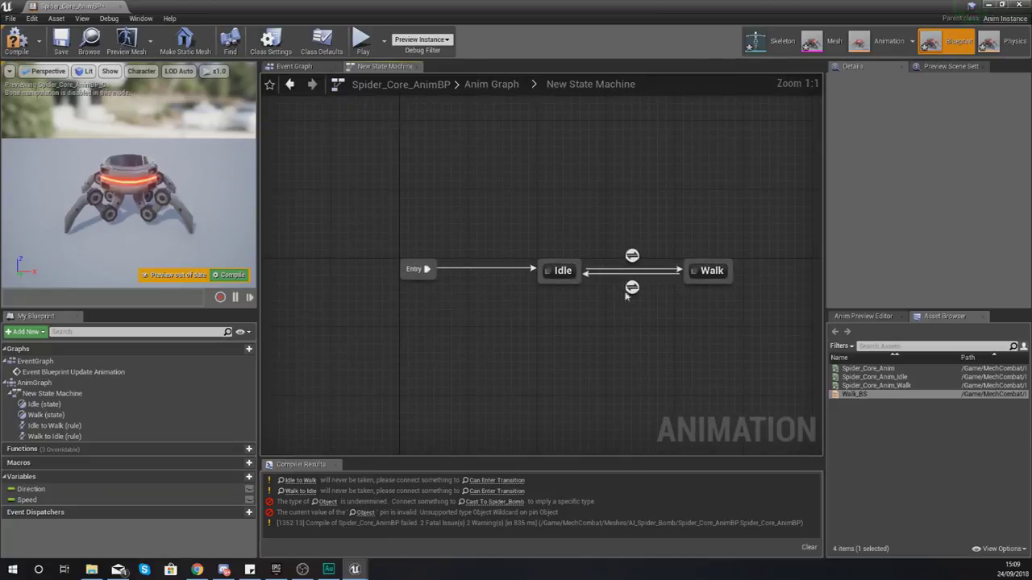
{"action": "left_click", "coordinate": [631, 288]}
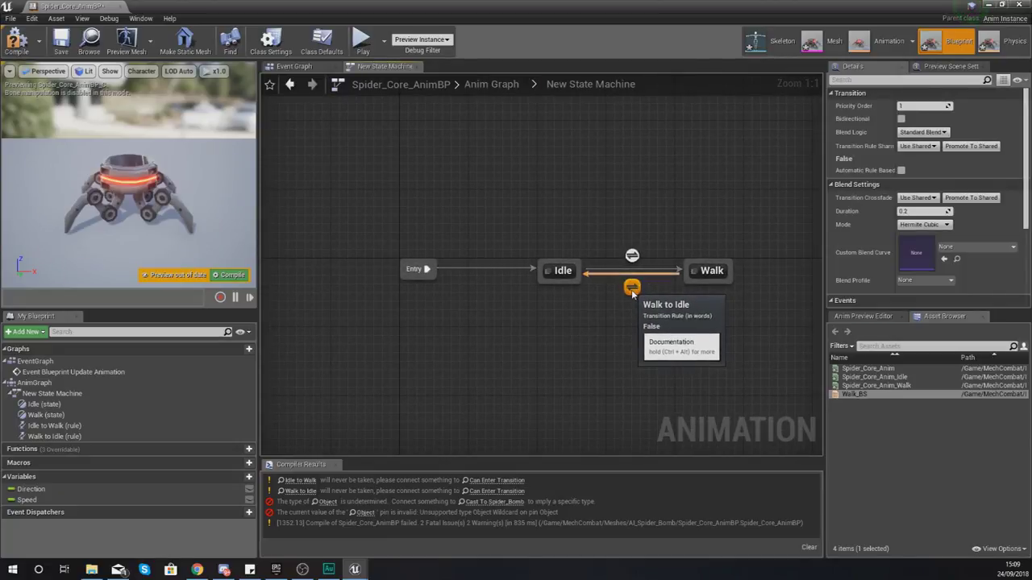
{"action": "double_click", "coordinate": [631, 289]}
{"action": "left_click_drag", "start_coordinate": [49, 498], "coordinate": [327, 373], "text": "ctrl"}
{"action": "left_click_drag", "start_coordinate": [550, 287], "coordinate": [506, 320]}
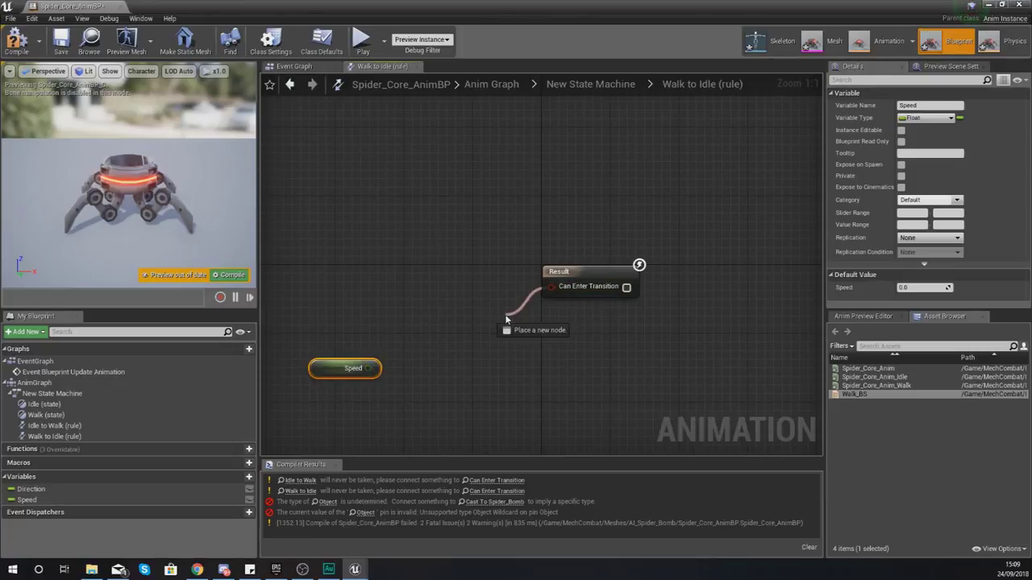
{"action": "type", "text": "float <"}
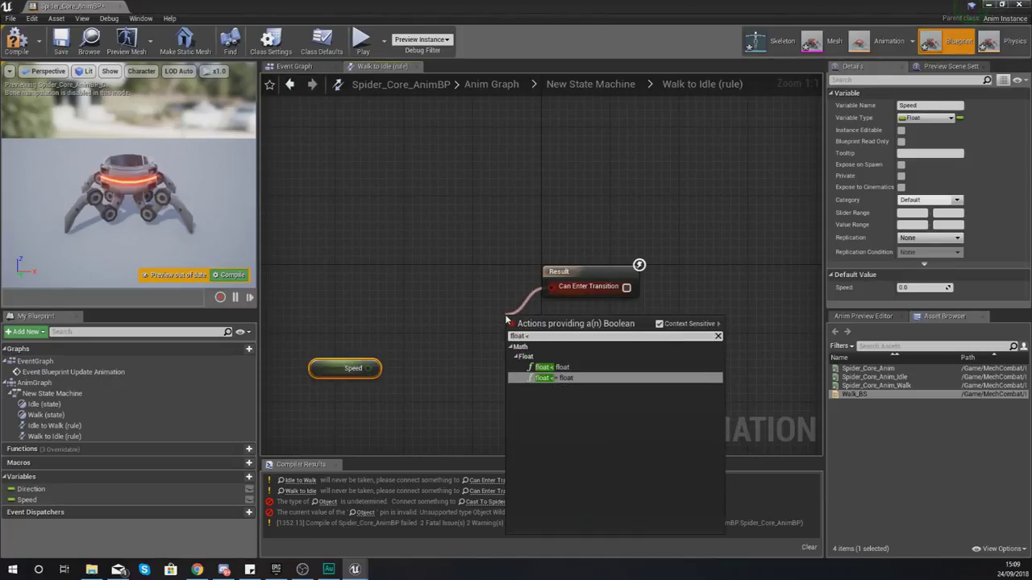
{"action": "key", "text": "Return"}
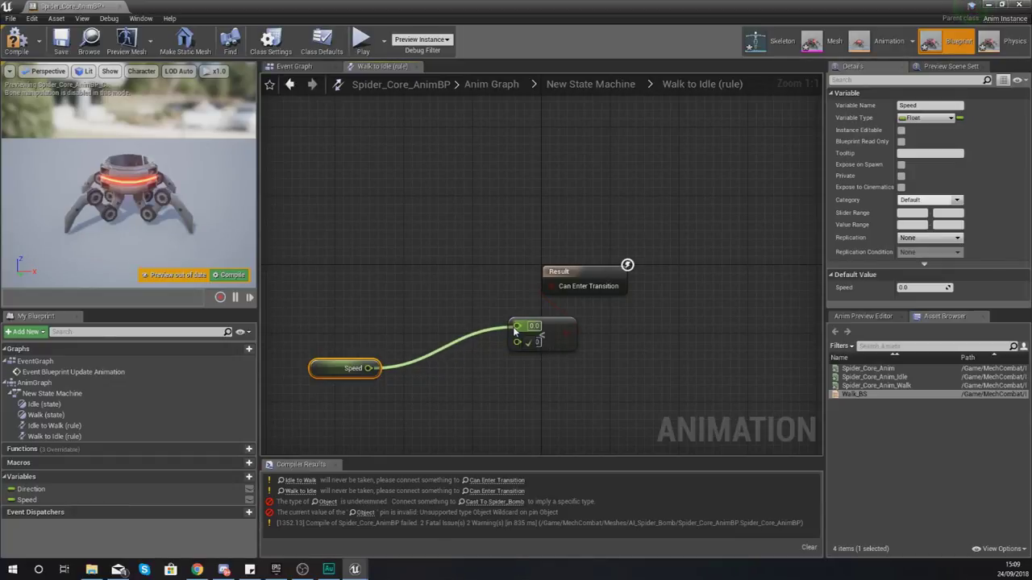
{"action": "left_click_drag", "start_coordinate": [540, 347], "coordinate": [493, 344]}
{"action": "left_click", "coordinate": [492, 339]}
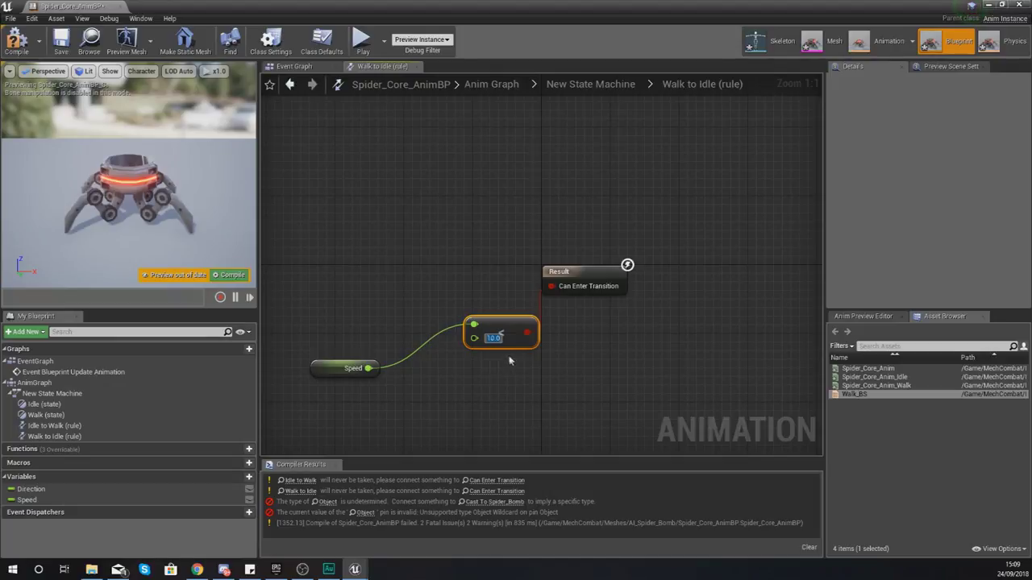
{"action": "left_click", "coordinate": [12, 32]}
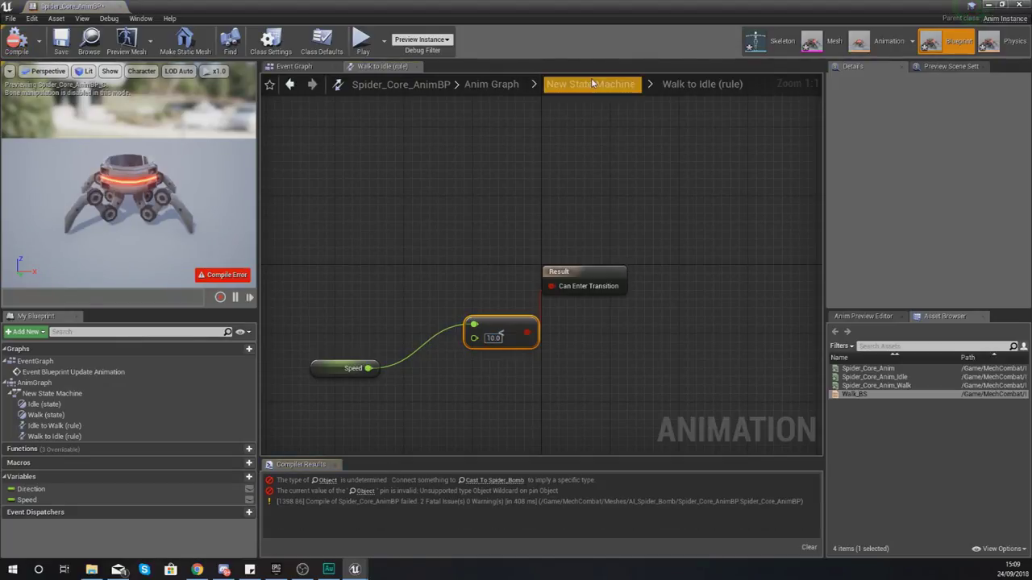
Step: In the Event Graph, feed Cast To Spider_Bomb's Object input from a Get Player Character node and compile the Blueprint
{"action": "left_click", "coordinate": [292, 66]}
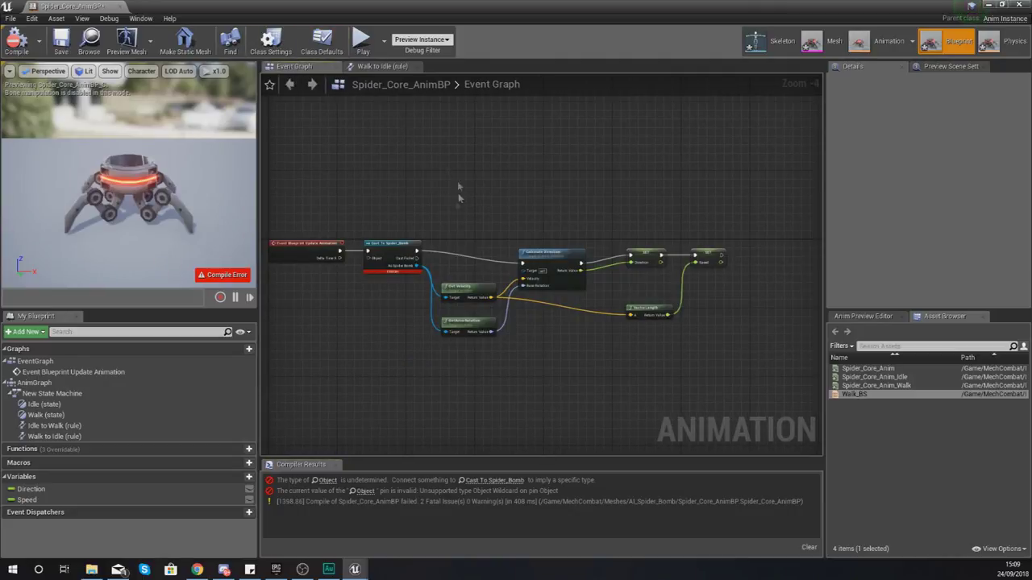
{"action": "scroll", "coordinate": [412, 227], "scroll_direction": "up", "scroll_amount": 4}
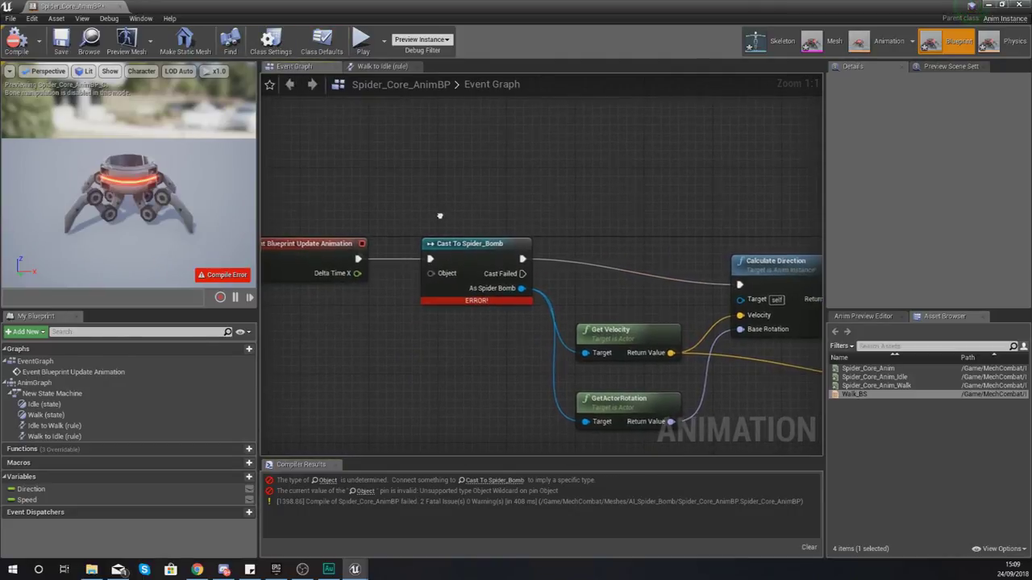
{"action": "right_click_drag", "start_coordinate": [435, 256], "coordinate": [461, 244]}
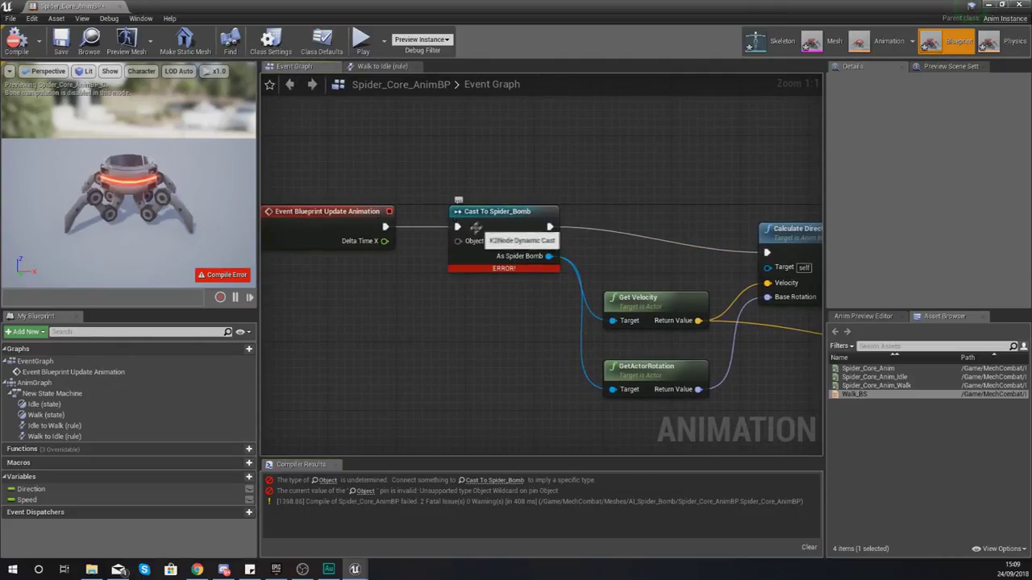
{"action": "left_click_drag", "start_coordinate": [459, 241], "coordinate": [353, 345]}
{"action": "type", "text": "get"}
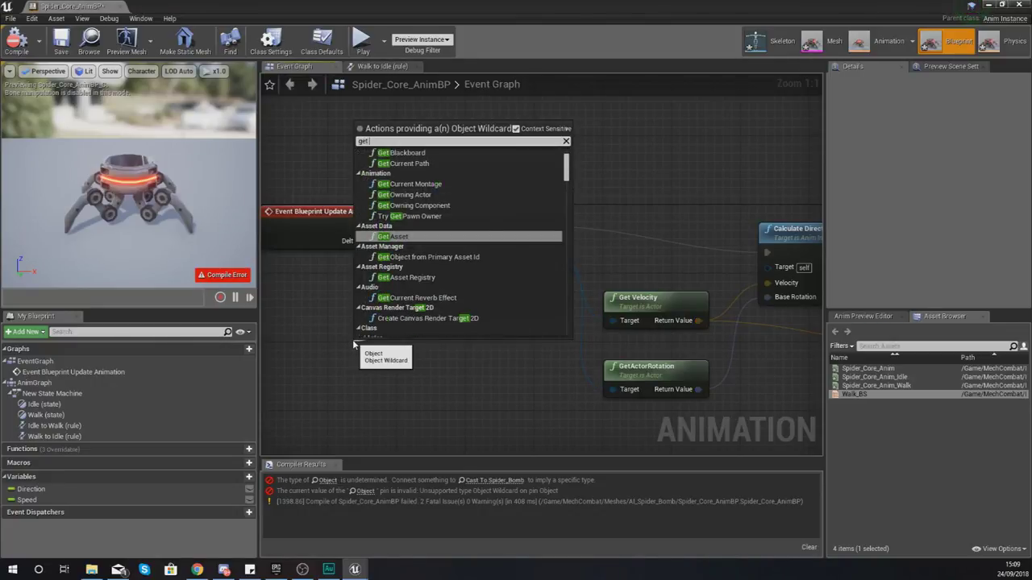
{"action": "type", "text": " player charact"}
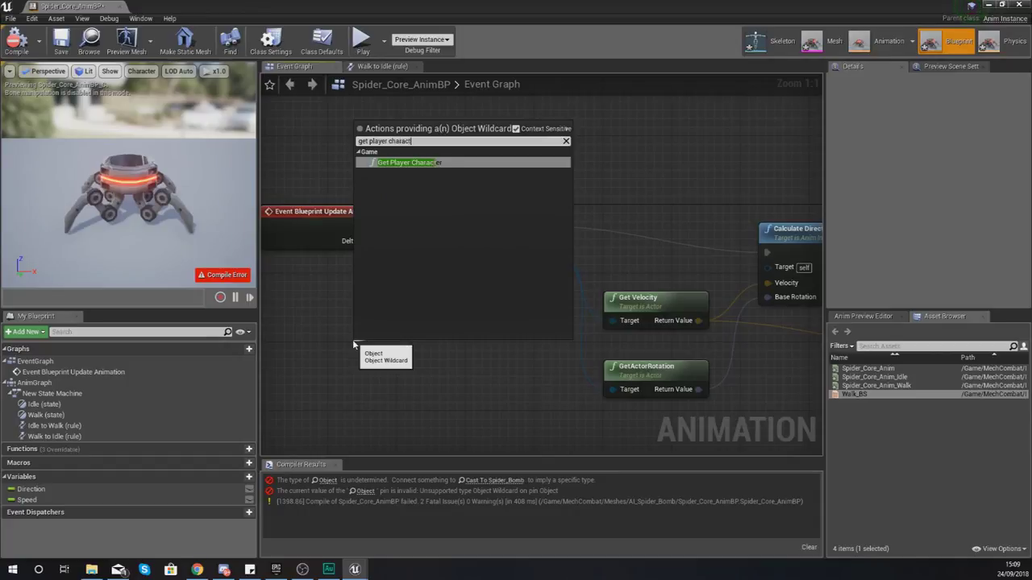
{"action": "key", "text": "Return"}
{"action": "left_click_drag", "start_coordinate": [355, 346], "coordinate": [277, 330]}
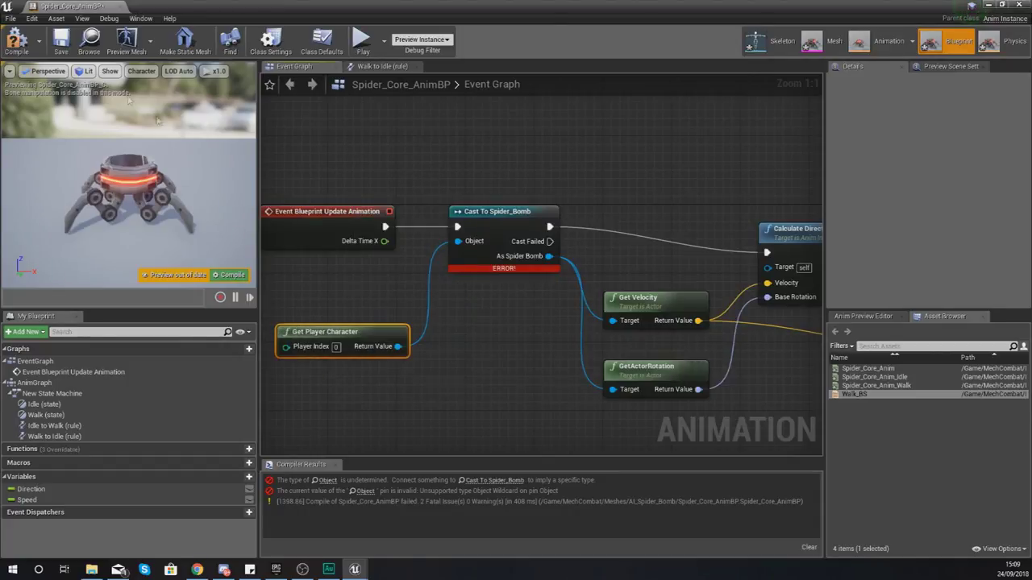
{"action": "left_click", "coordinate": [19, 47]}
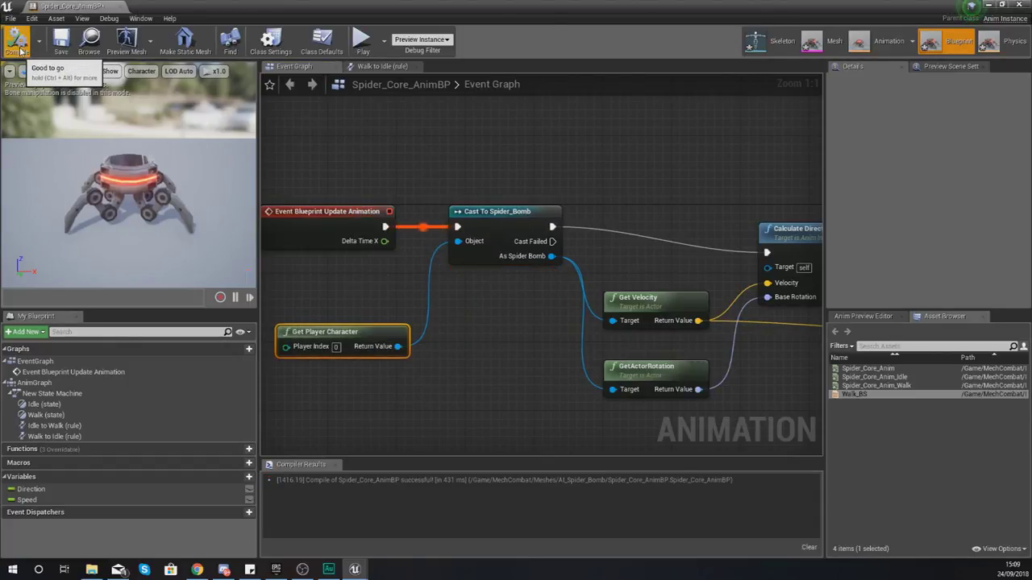
Step: Close Spider_Core_AnimBP and open Spider_Bomb from ThirdPersonBP's Blueprints folder in the full Blueprint editor
{"action": "left_click", "coordinate": [119, 7]}
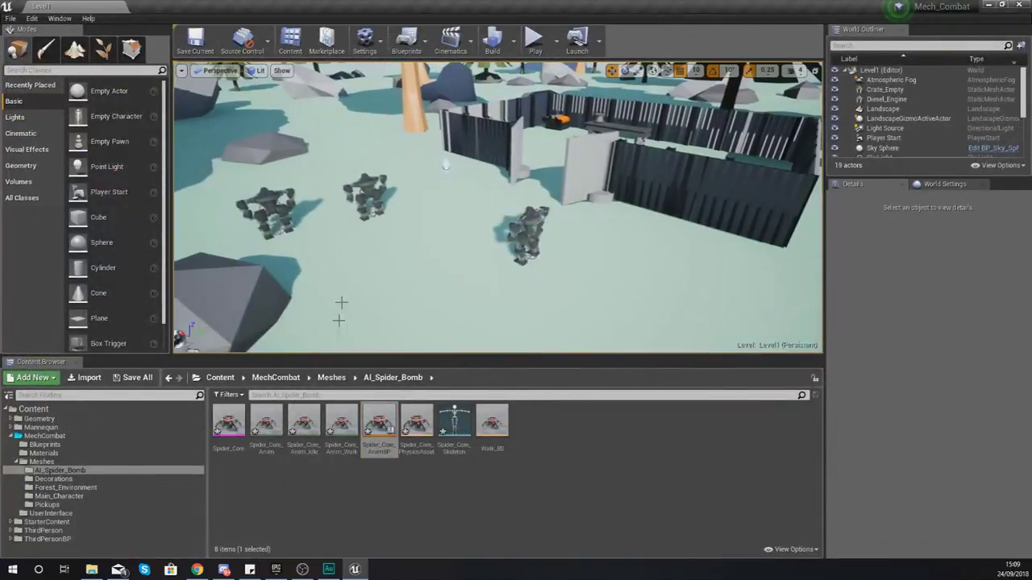
{"action": "left_click", "coordinate": [49, 538]}
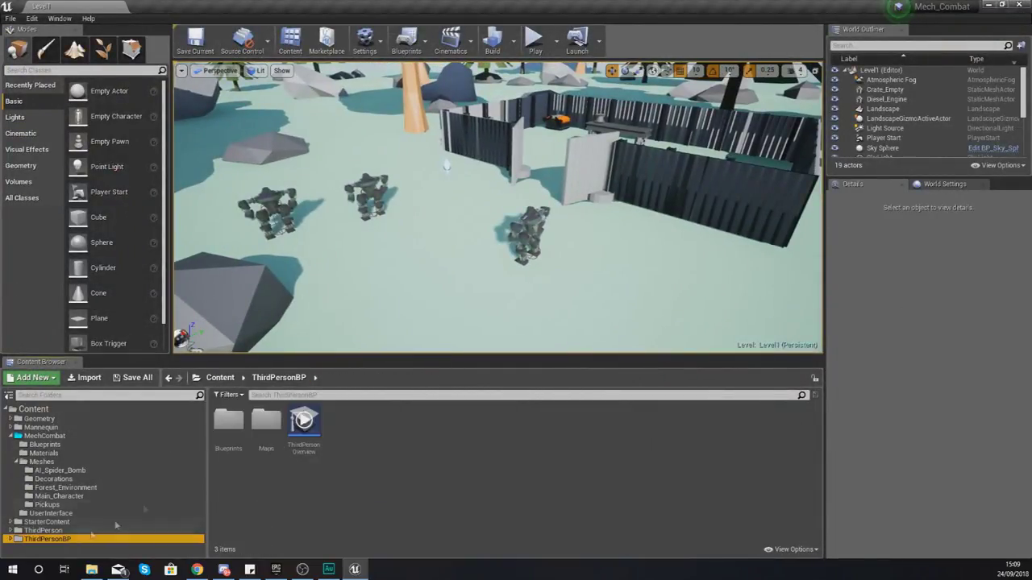
{"action": "double_click", "coordinate": [229, 421]}
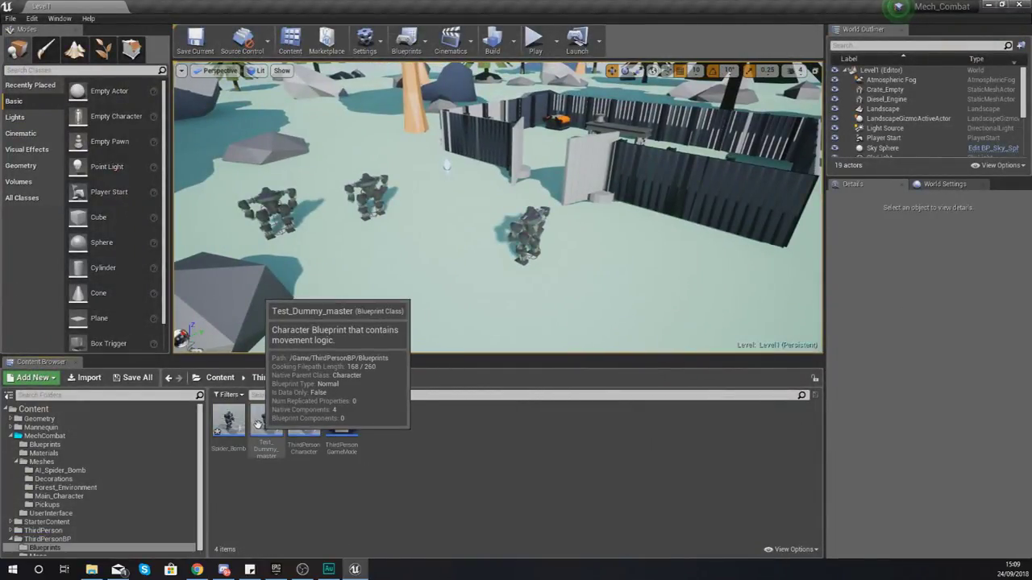
{"action": "double_click", "coordinate": [229, 425]}
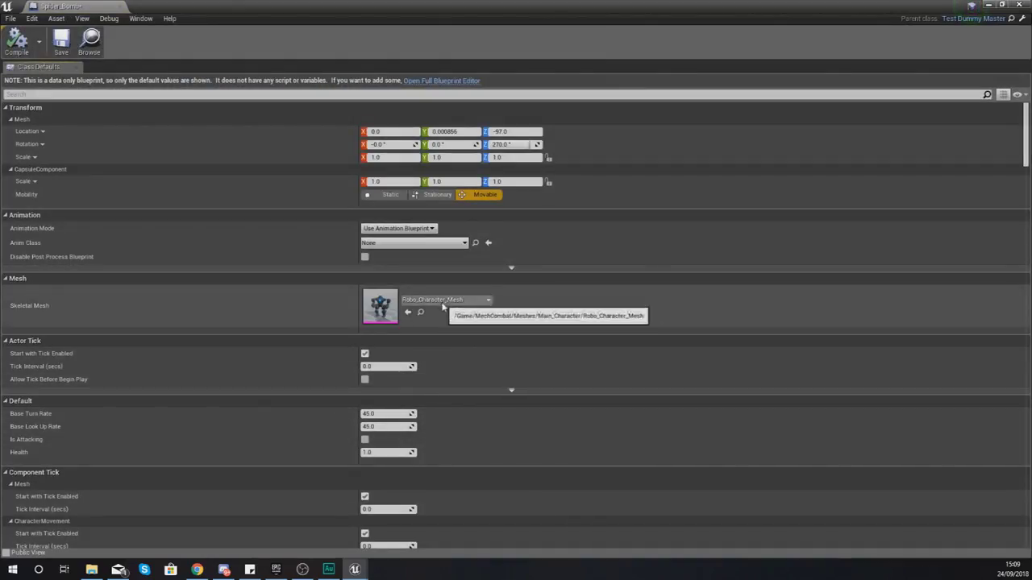
{"action": "left_click", "coordinate": [444, 80]}
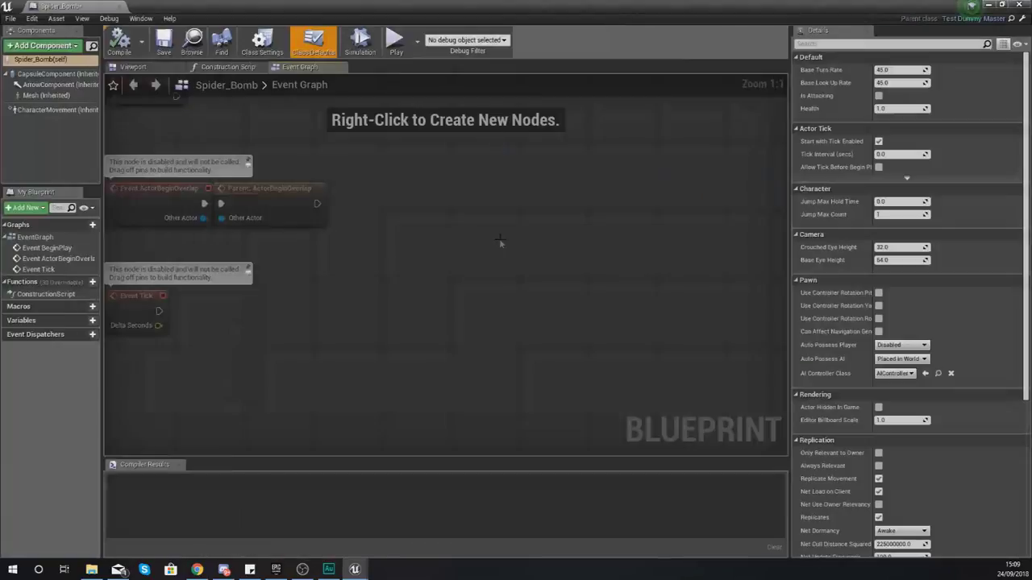
Step: Set the skeletal mesh of Spider_Bomb's inherited Mesh component to Spider_Core
{"action": "left_click", "coordinate": [149, 73]}
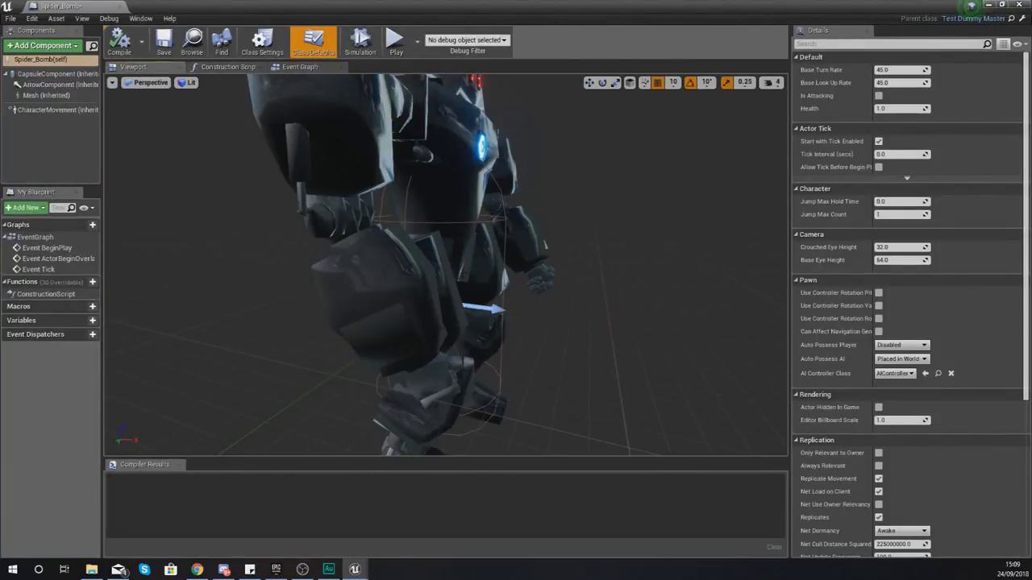
{"action": "left_click", "coordinate": [46, 95]}
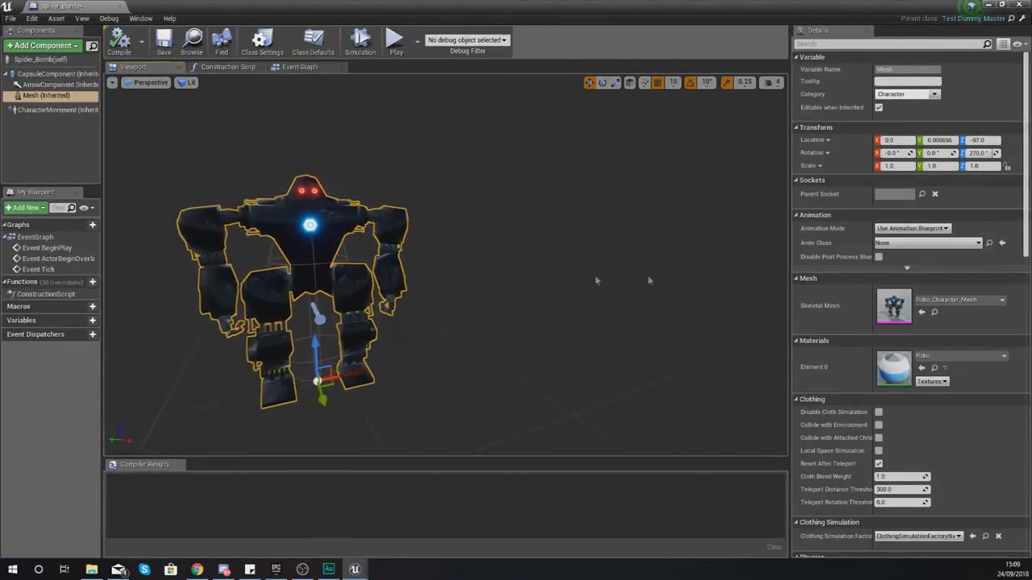
{"action": "left_click", "coordinate": [929, 303]}
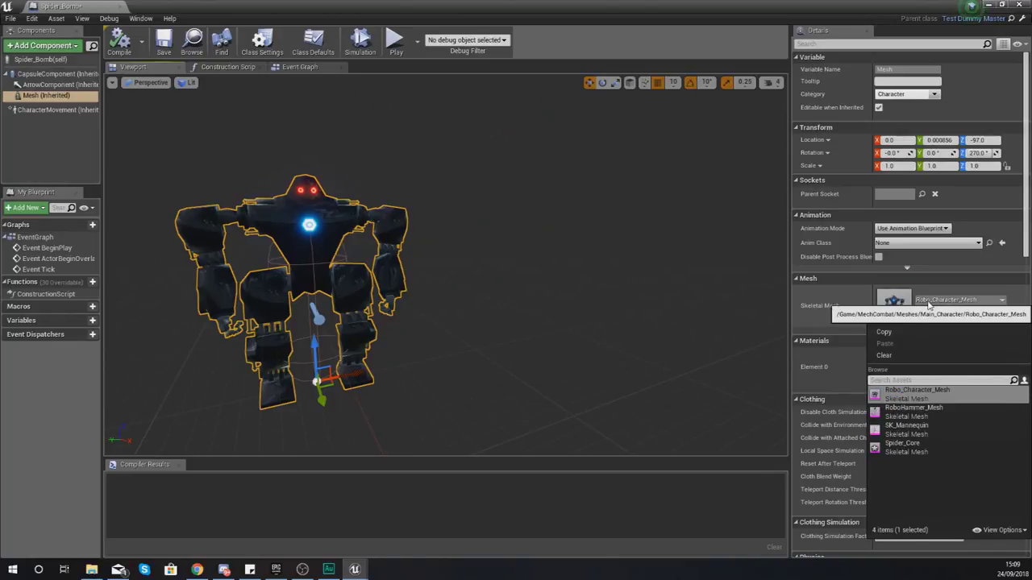
{"action": "left_click", "coordinate": [915, 446]}
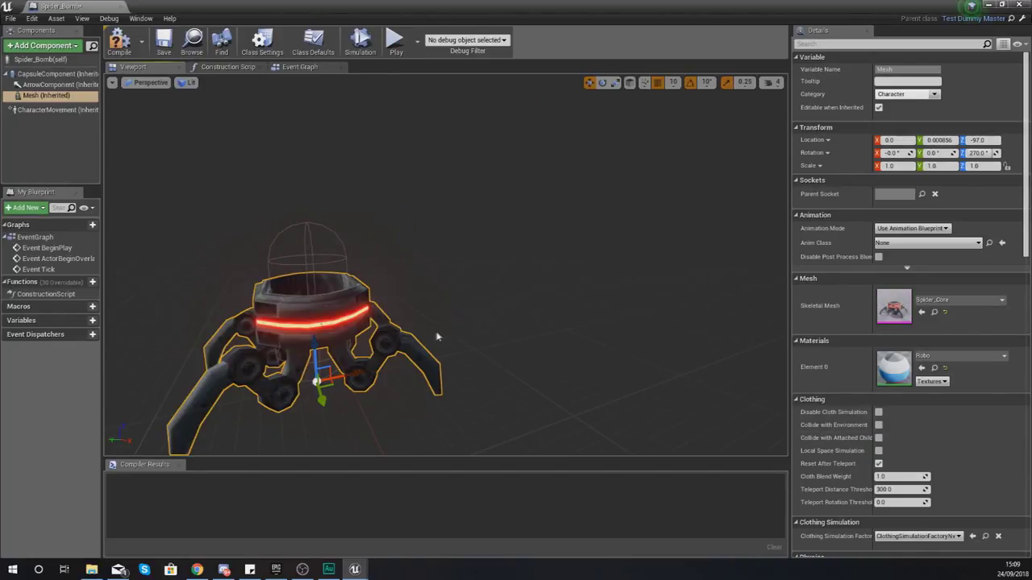
{"action": "left_click_drag", "start_coordinate": [660, 289], "coordinate": [580, 295]}
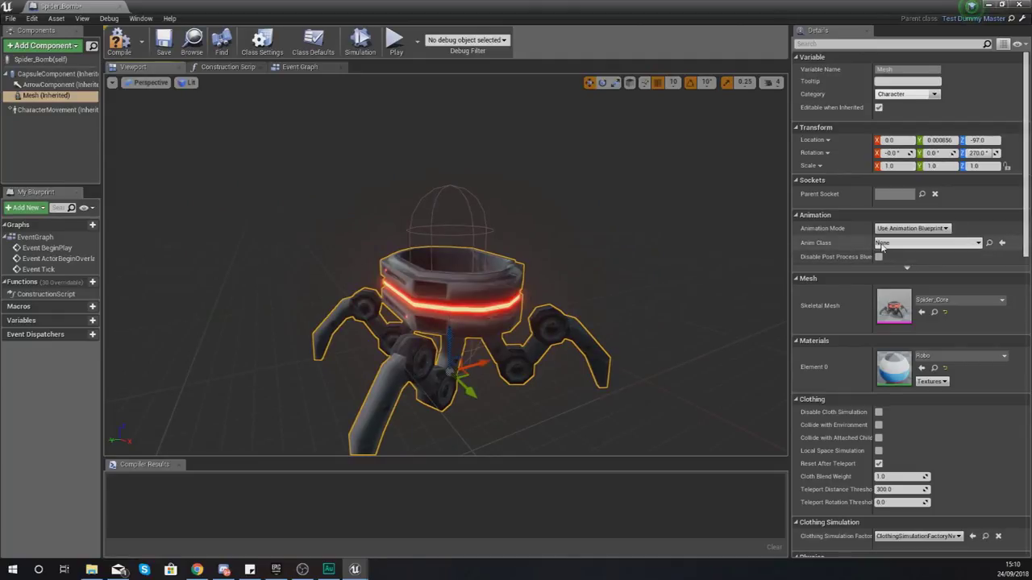
Step: Assign Spider_Core_AnimBP as the Anim Class of Spider_Bomb's Mesh component
{"action": "left_click", "coordinate": [882, 244]}
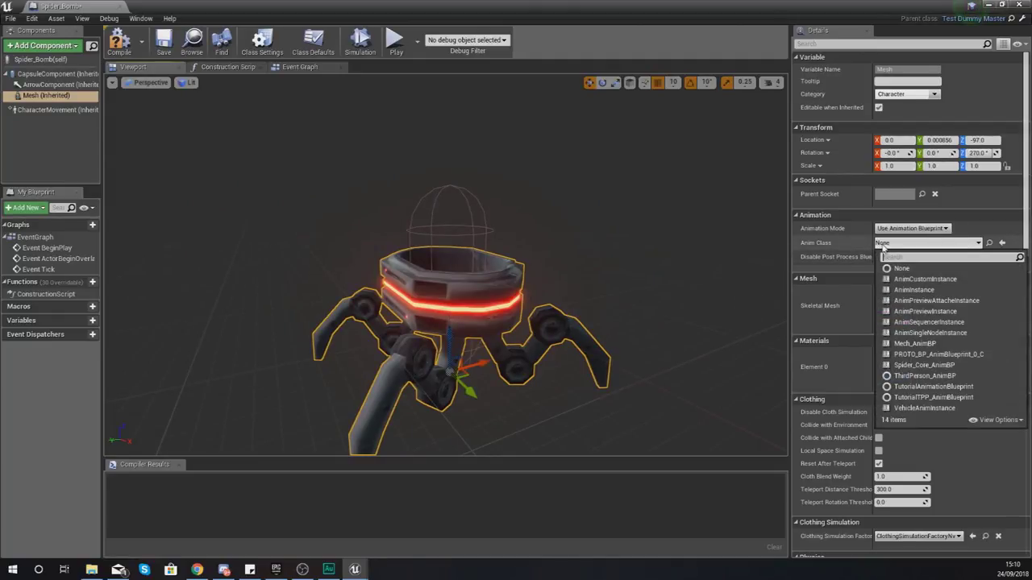
{"action": "left_click", "coordinate": [924, 365]}
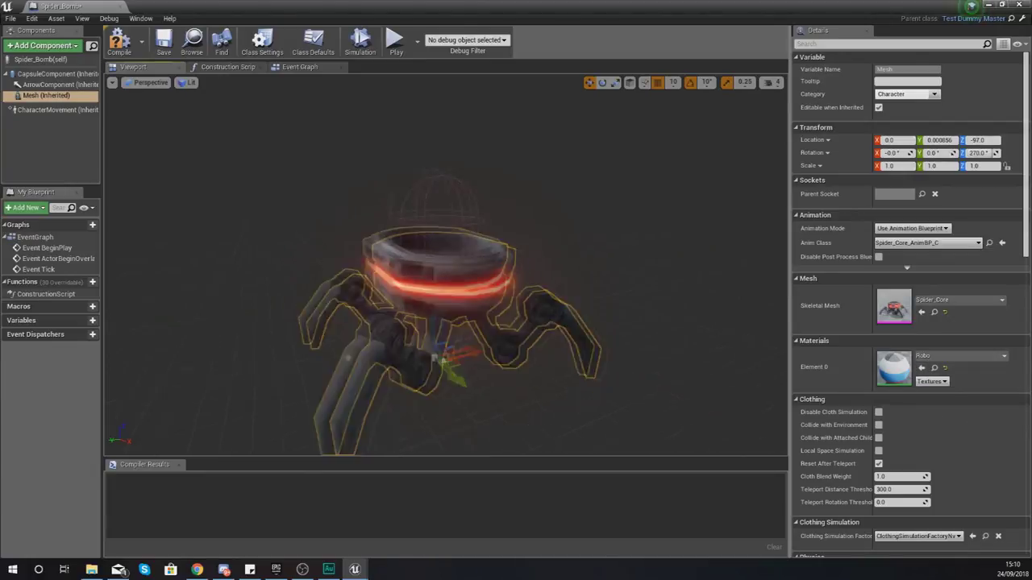
{"action": "left_click_drag", "start_coordinate": [299, 210], "coordinate": [299, 210]}
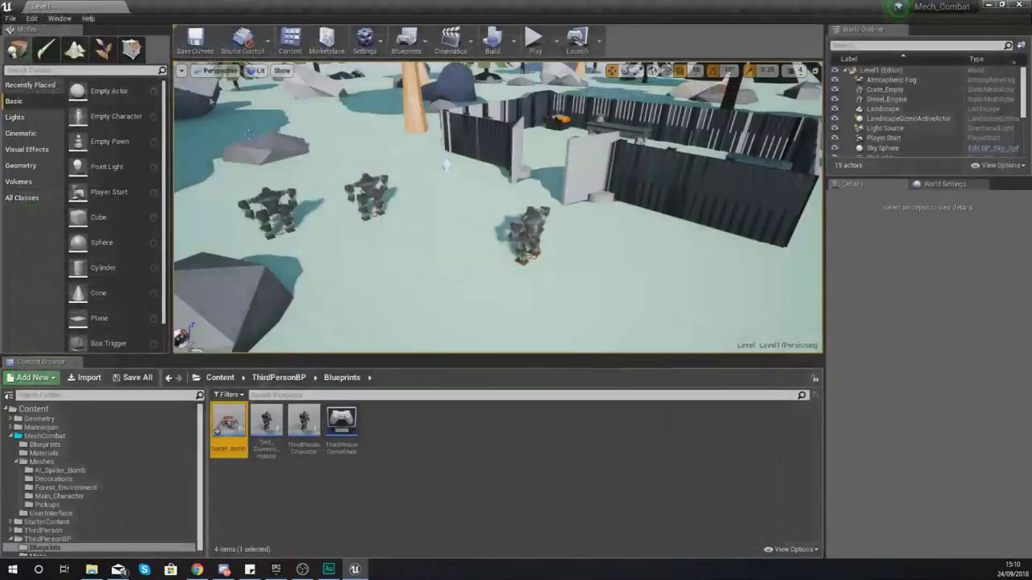
Step: Place a Spider_Bomb actor on the ground in Level1 between the test dummy robots
{"action": "left_click_drag", "start_coordinate": [228, 423], "coordinate": [435, 220]}
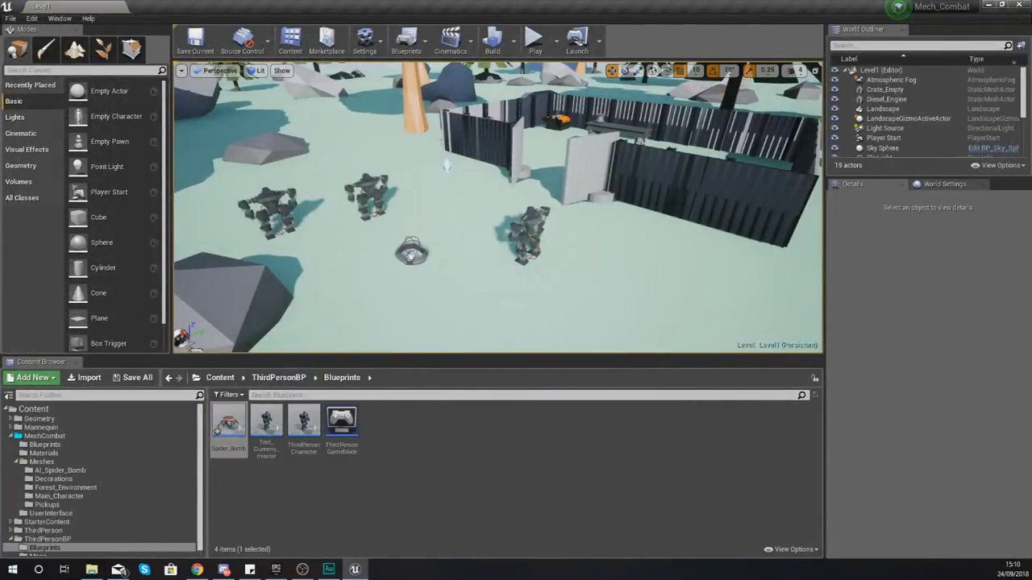
{"action": "left_click_drag", "start_coordinate": [409, 256], "coordinate": [409, 242]}
Step: Play-test Level1 with the placed Spider_Bomb, stop the session, and examine the spider in the level
{"action": "left_click", "coordinate": [532, 40]}
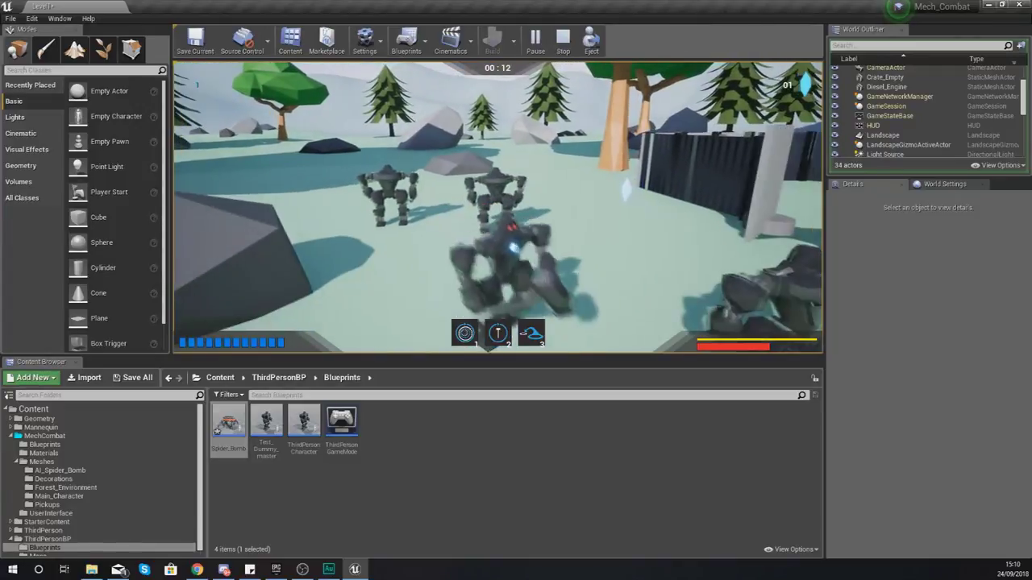
{"action": "key", "text": "Escape"}
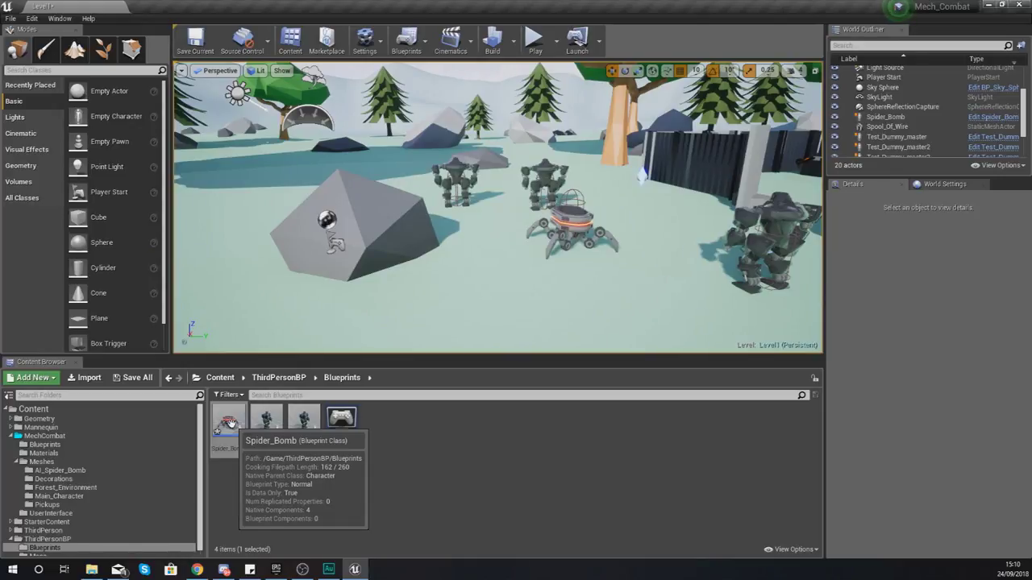
{"action": "left_click_drag", "start_coordinate": [574, 203], "coordinate": [591, 121]}
{"action": "right_click_drag", "start_coordinate": [591, 121], "coordinate": [572, 206]}
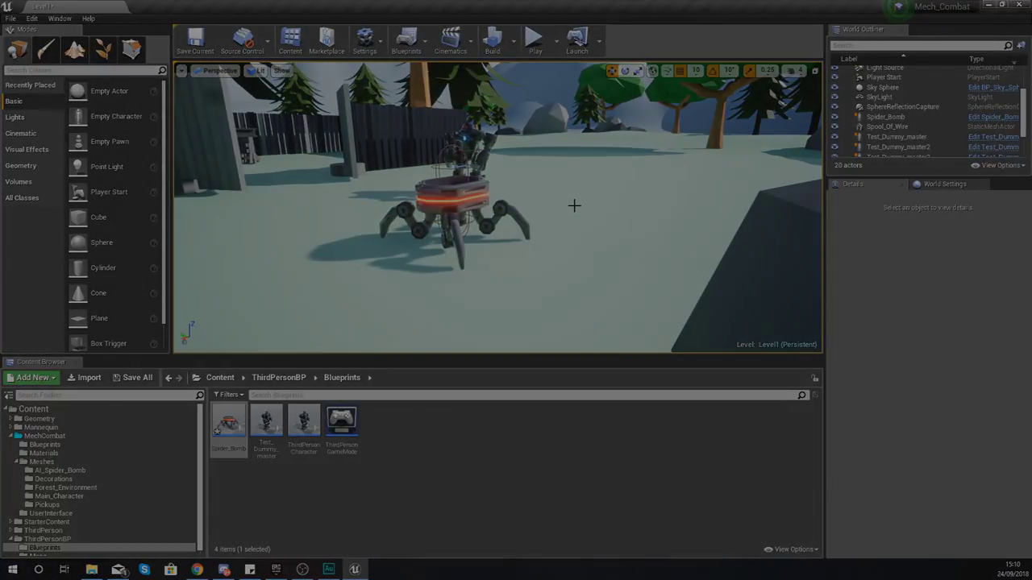